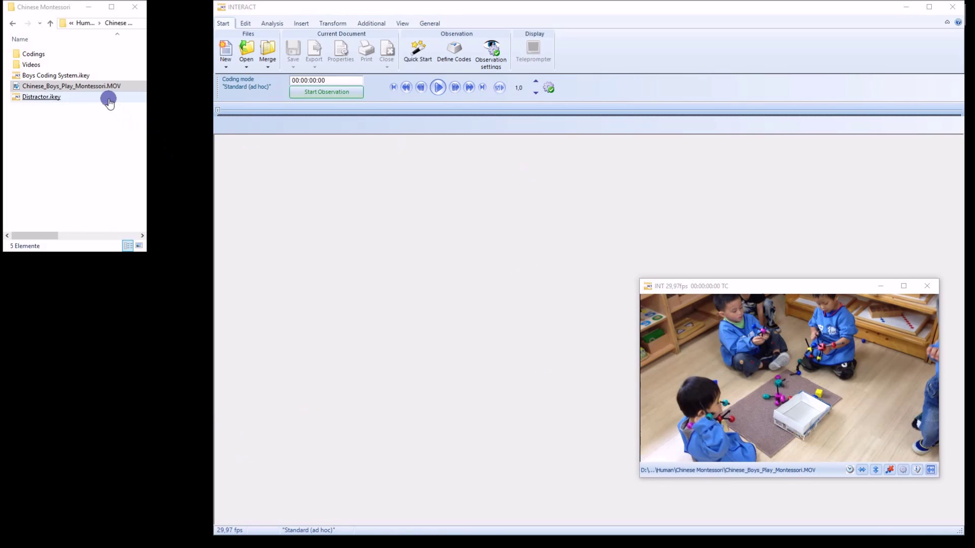
- Add two more copies of the Montessori video, play them in sync and jump to 00:02:30:01
{"action": "left_click_drag", "start_coordinate": [109, 86], "coordinate": [386, 248]}
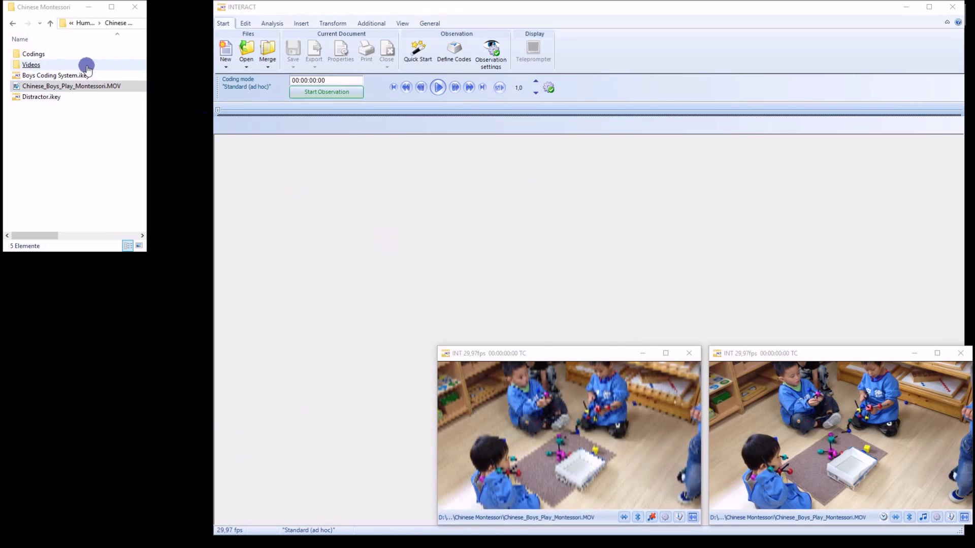
{"action": "left_click_drag", "start_coordinate": [89, 87], "coordinate": [366, 186]}
{"action": "left_click", "coordinate": [440, 89]}
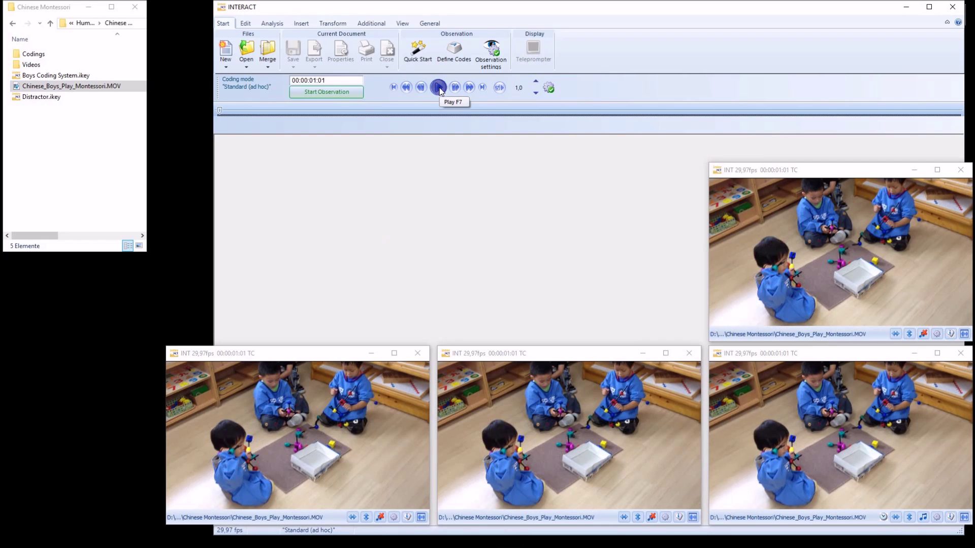
{"action": "left_click", "coordinate": [233, 113]}
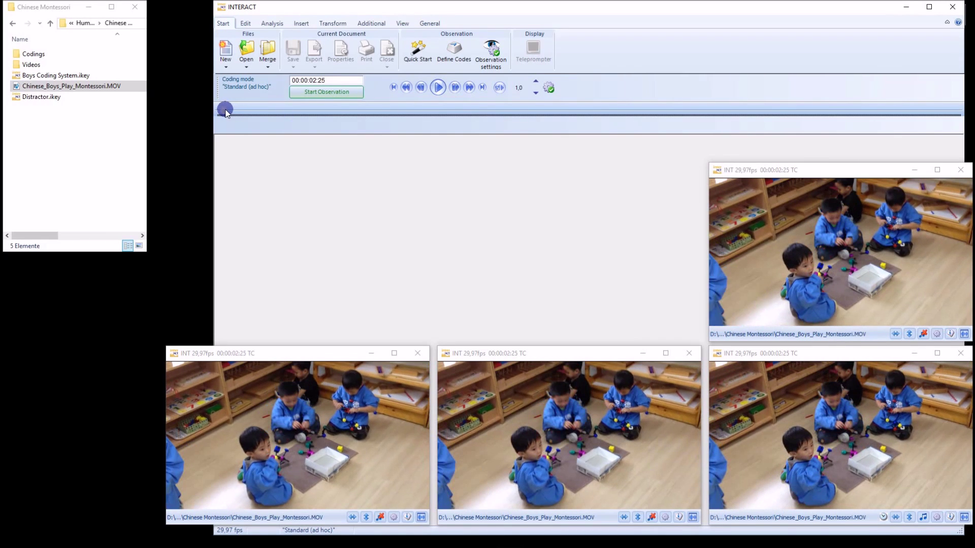
{"action": "left_click", "coordinate": [223, 110]}
{"action": "left_click_drag", "start_coordinate": [224, 113], "coordinate": [507, 127]}
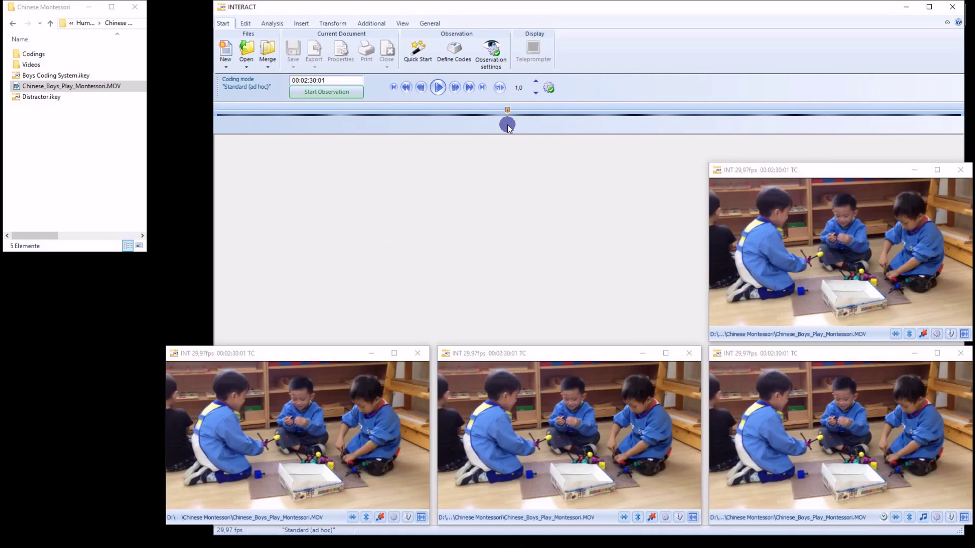
- Play briefly, pause, then step forward six frames to reach 00:02:32:08
{"action": "left_click", "coordinate": [441, 91]}
{"action": "left_click", "coordinate": [440, 90]}
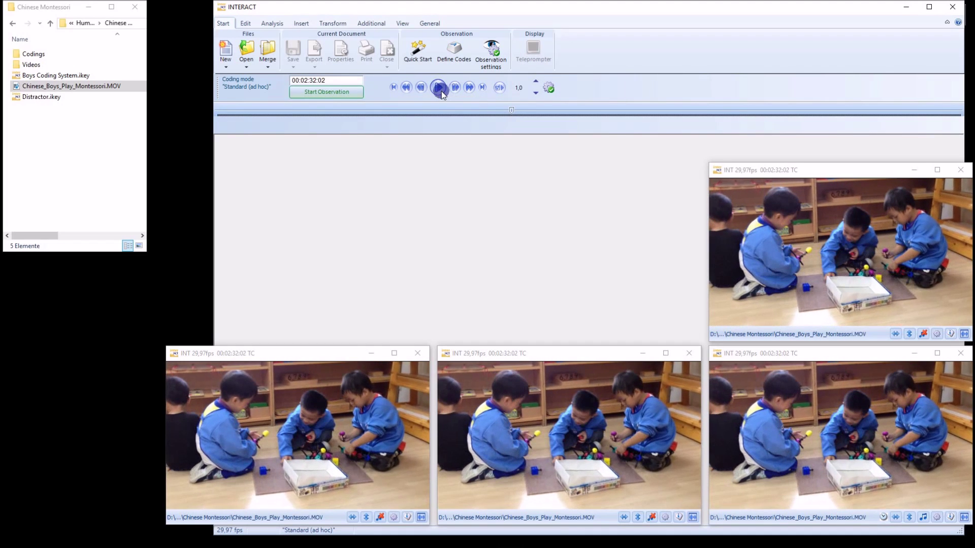
{"action": "left_click", "coordinate": [455, 87]}
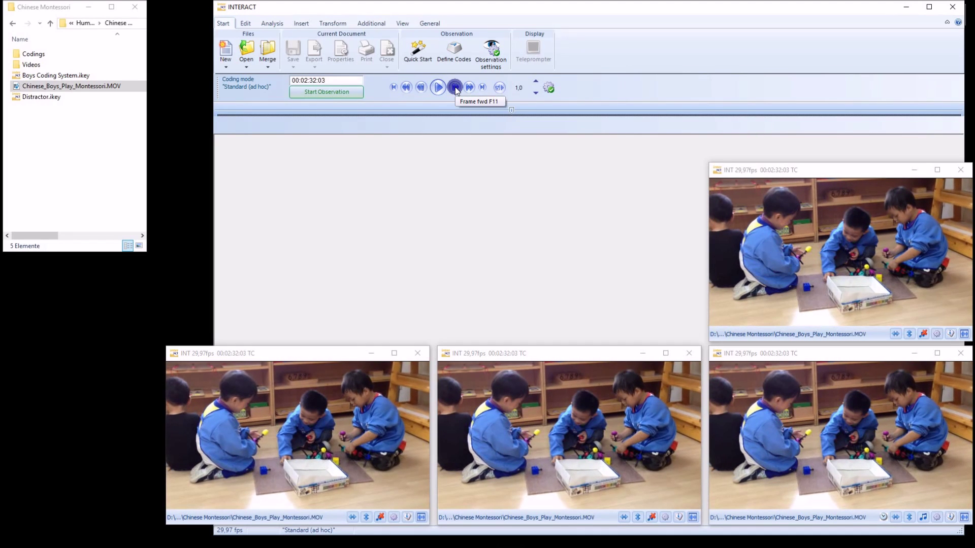
{"action": "left_click", "coordinate": [455, 88]}
{"action": "left_click", "coordinate": [455, 87]}
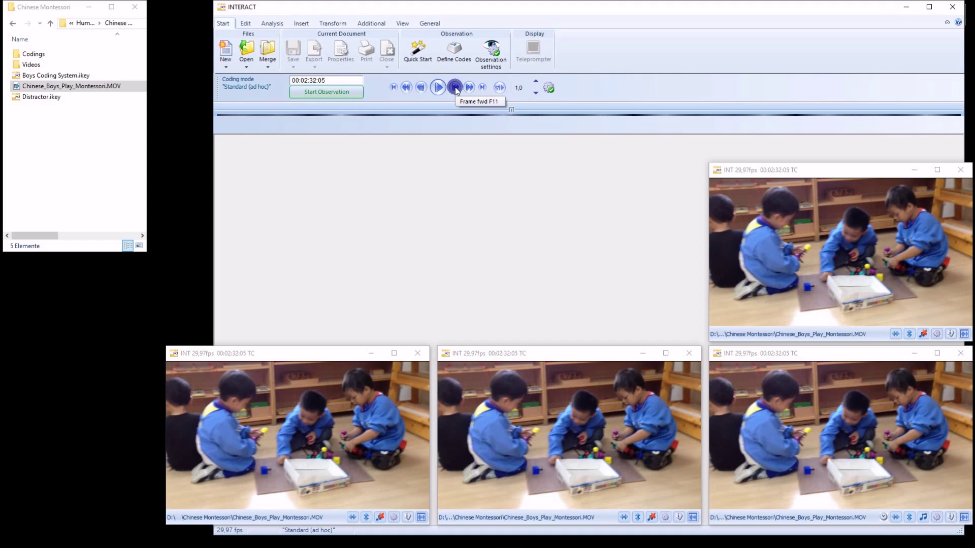
{"action": "left_click", "coordinate": [455, 87]}
{"action": "left_click", "coordinate": [455, 87]}
{"action": "left_click", "coordinate": [455, 87]}
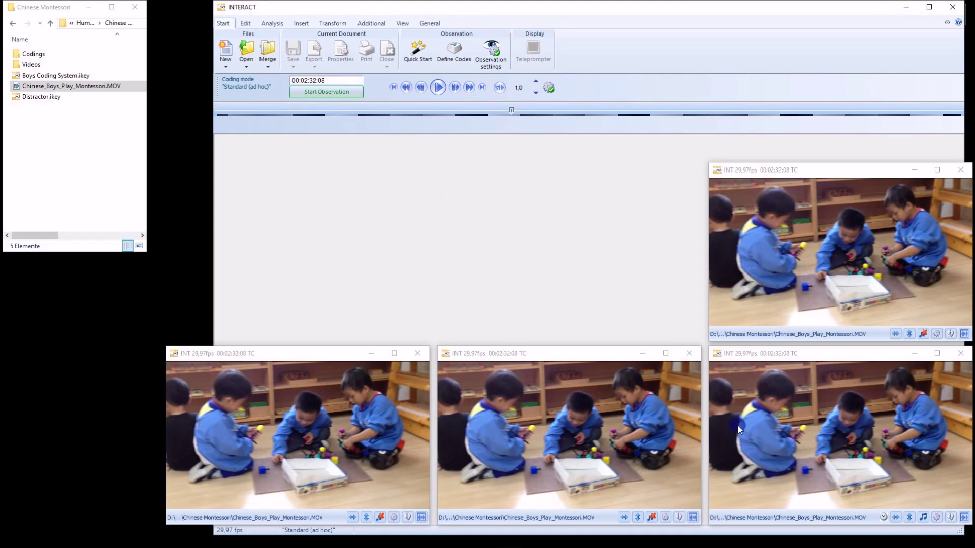
- Close the middle, bottom-left and top-right videos individually, enlarge the last one, and show its audio waveform
{"action": "left_click", "coordinate": [689, 354]}
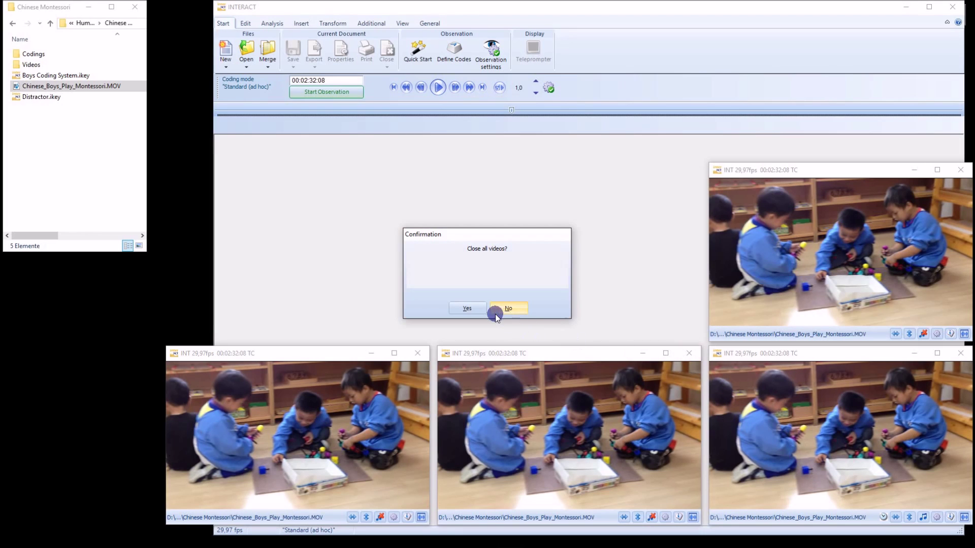
{"action": "left_click", "coordinate": [476, 312]}
{"action": "left_click", "coordinate": [418, 353]}
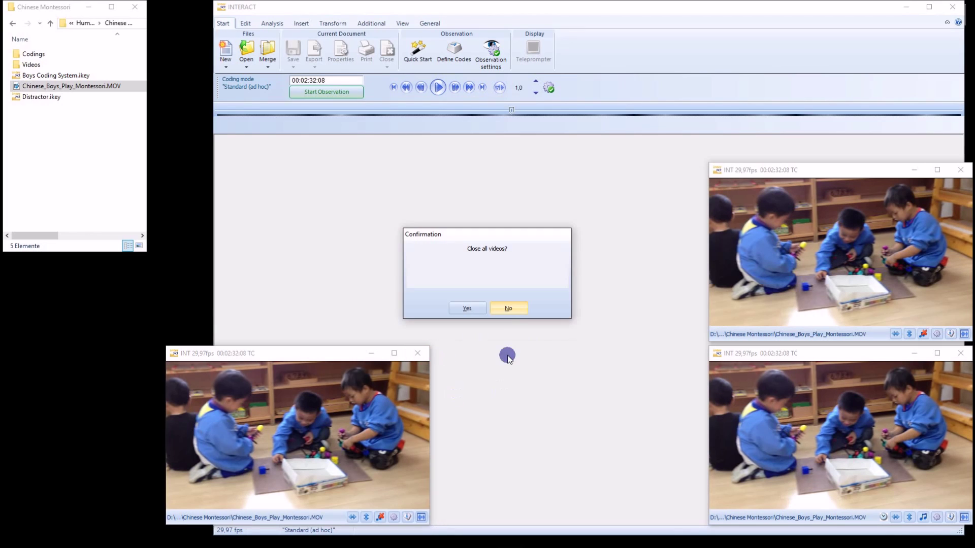
{"action": "left_click", "coordinate": [508, 308]}
{"action": "left_click", "coordinate": [960, 170]}
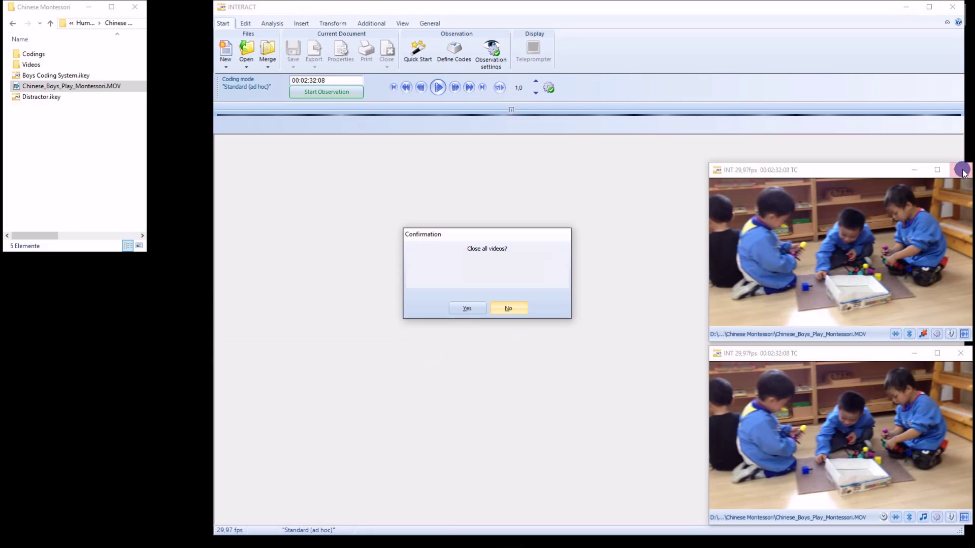
{"action": "left_click", "coordinate": [518, 307]}
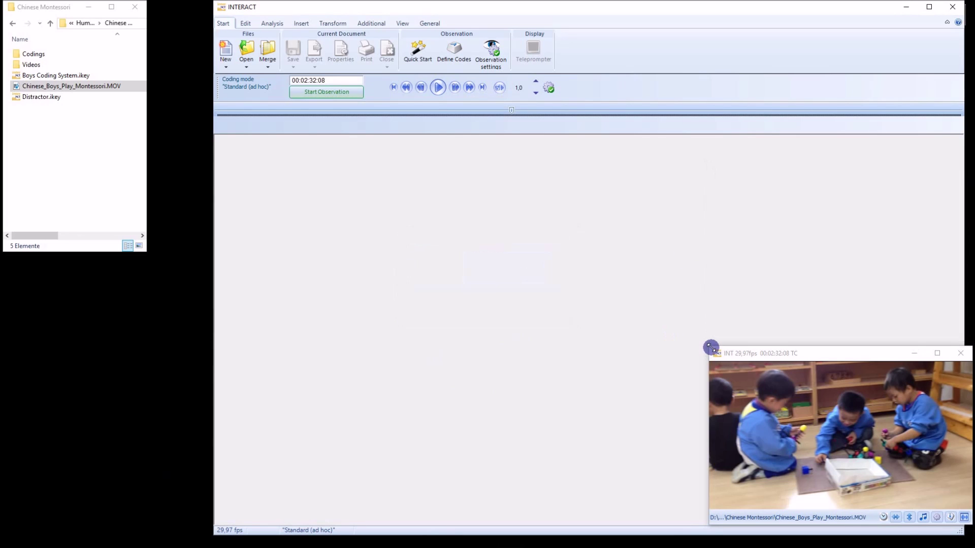
{"action": "left_click_drag", "start_coordinate": [709, 348], "coordinate": [443, 184]}
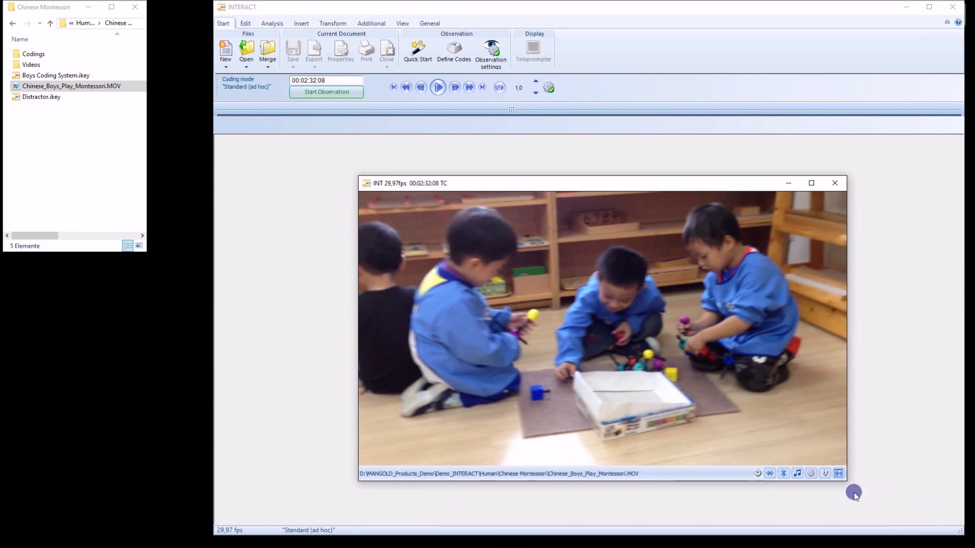
{"action": "left_click", "coordinate": [839, 475]}
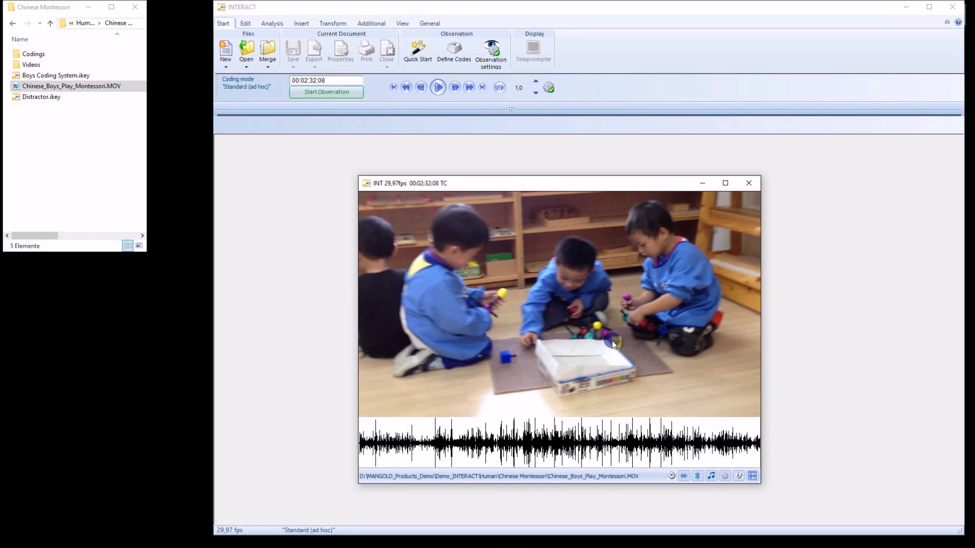
- Move the video window right, slow playback through 0,3 to 0,1, and mute its sound
{"action": "left_click_drag", "start_coordinate": [483, 186], "coordinate": [605, 188]}
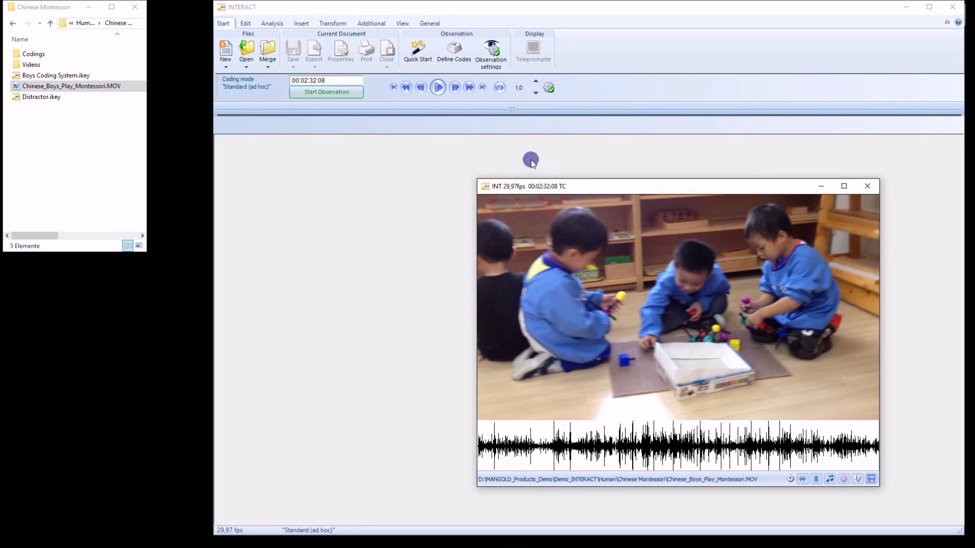
{"action": "left_click", "coordinate": [535, 93]}
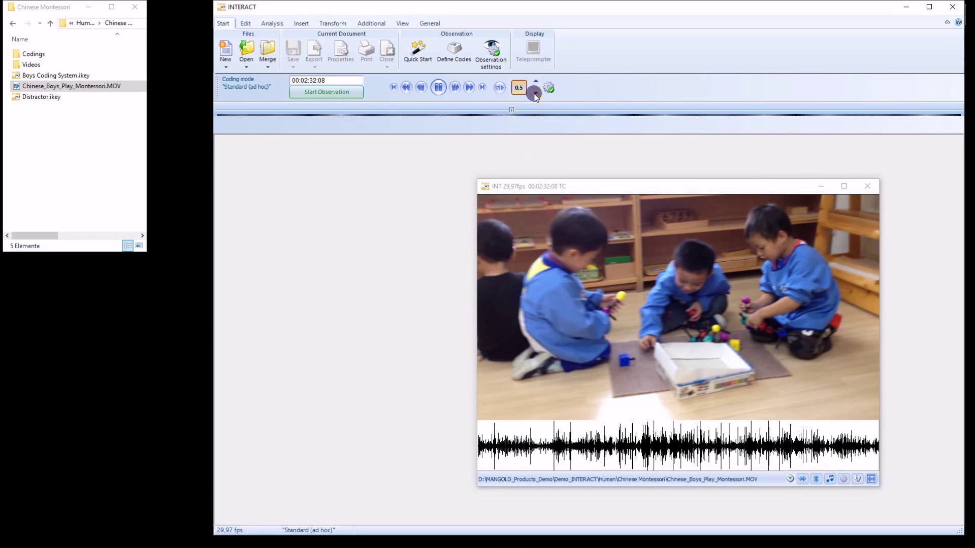
{"action": "left_click", "coordinate": [536, 94]}
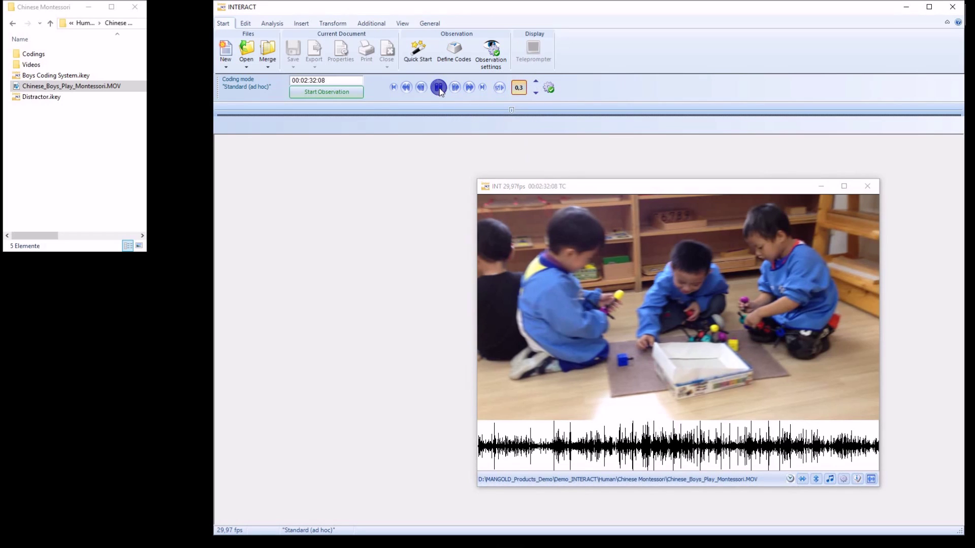
{"action": "left_click", "coordinate": [829, 478]}
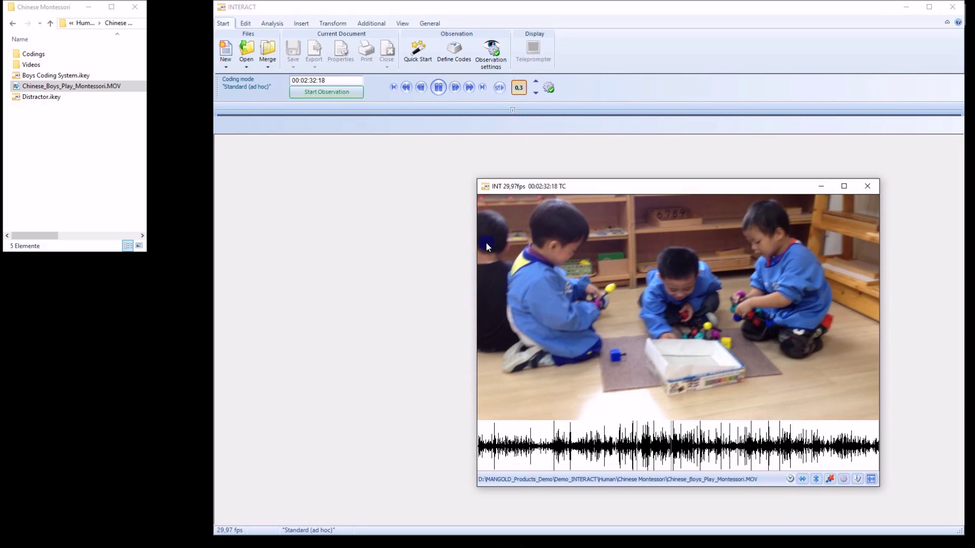
{"action": "left_click", "coordinate": [536, 94]}
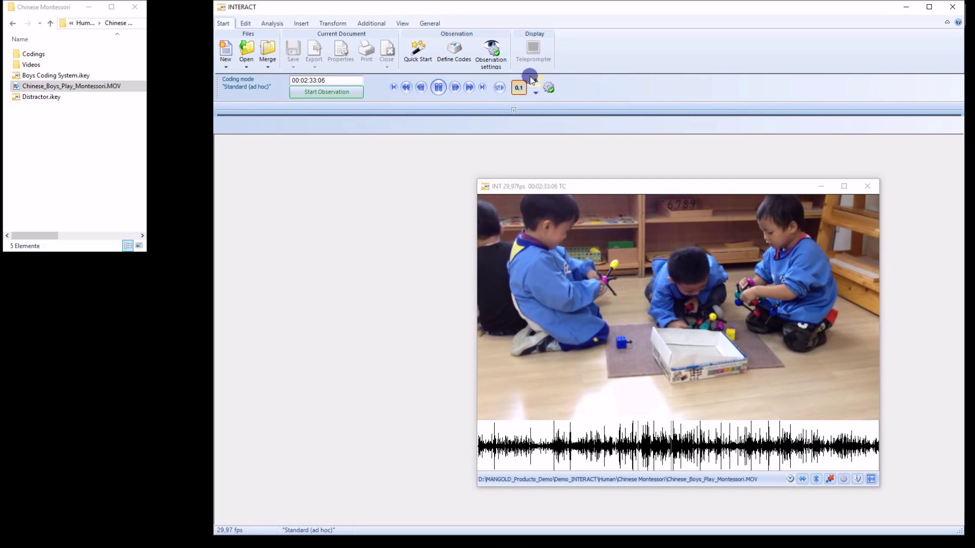
- Raise playback speed to 0,9 then 2,0, letterbox the video to its true aspect ratio, and close the player
{"action": "left_click", "coordinate": [531, 80]}
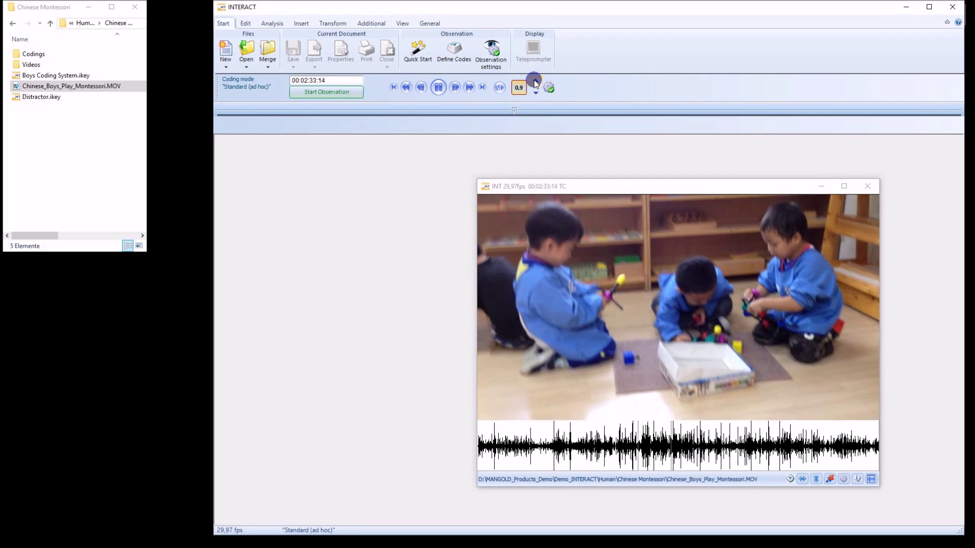
{"action": "left_click", "coordinate": [533, 81]}
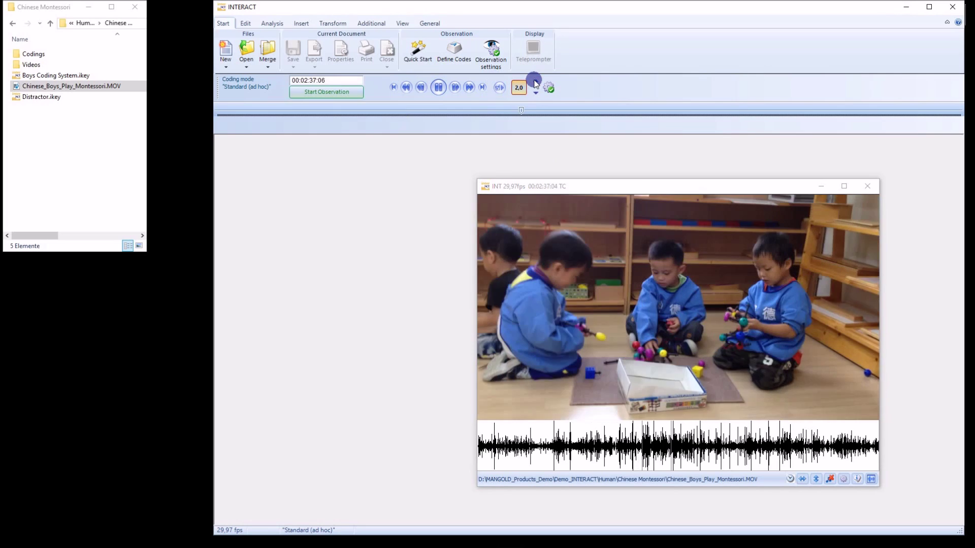
{"action": "left_click", "coordinate": [446, 87]}
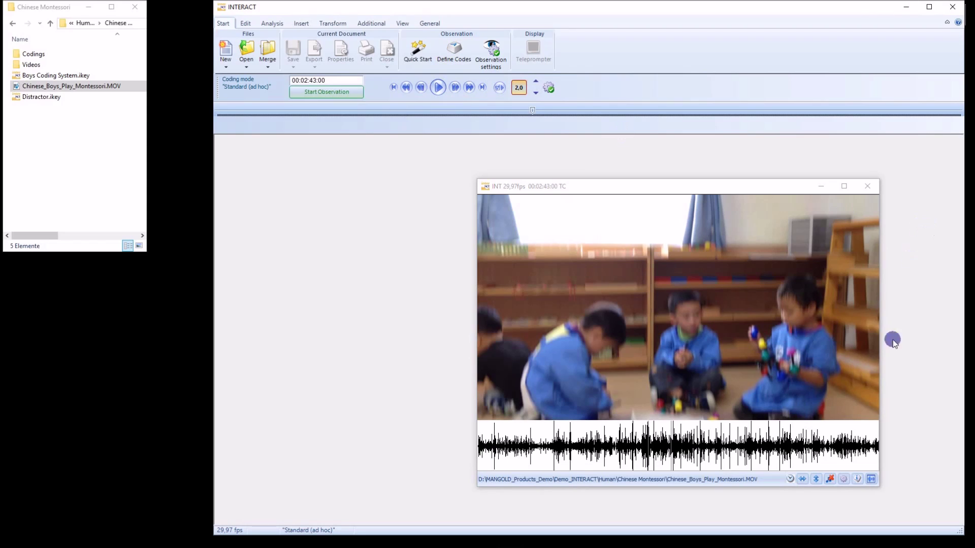
{"action": "left_click", "coordinate": [871, 478]}
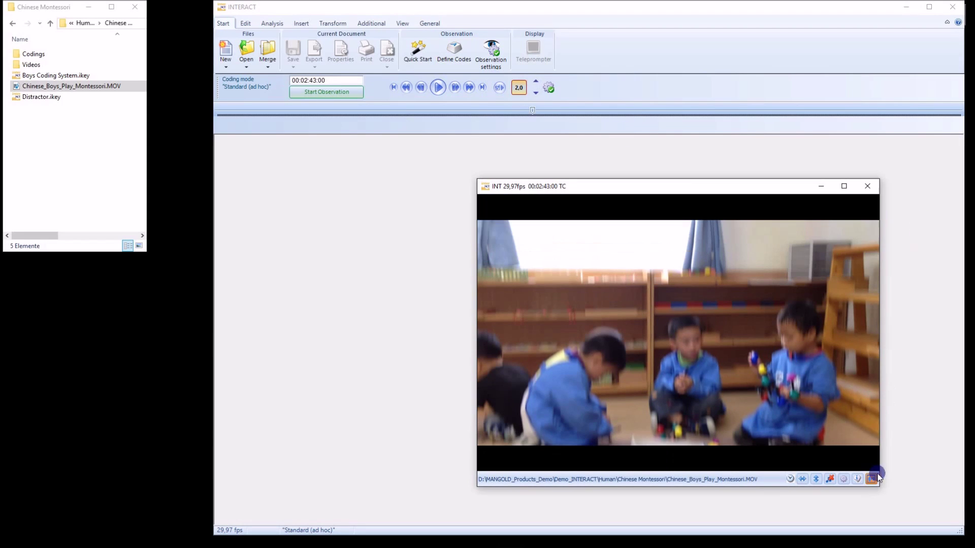
{"action": "left_click", "coordinate": [866, 186]}
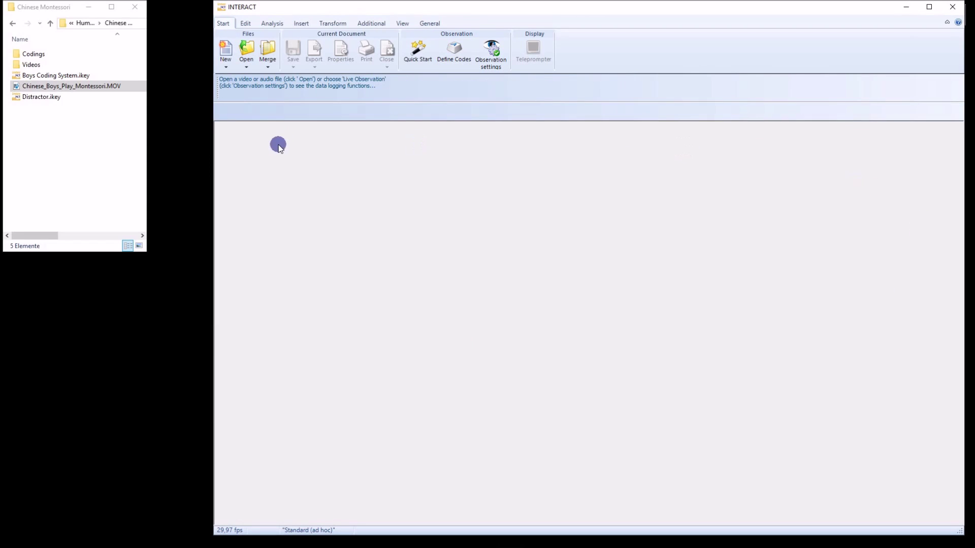
- Review the Construct, Destruct, Inspect and Interact Activity codes in test.ikey, then close the code list
{"action": "left_click", "coordinate": [455, 47]}
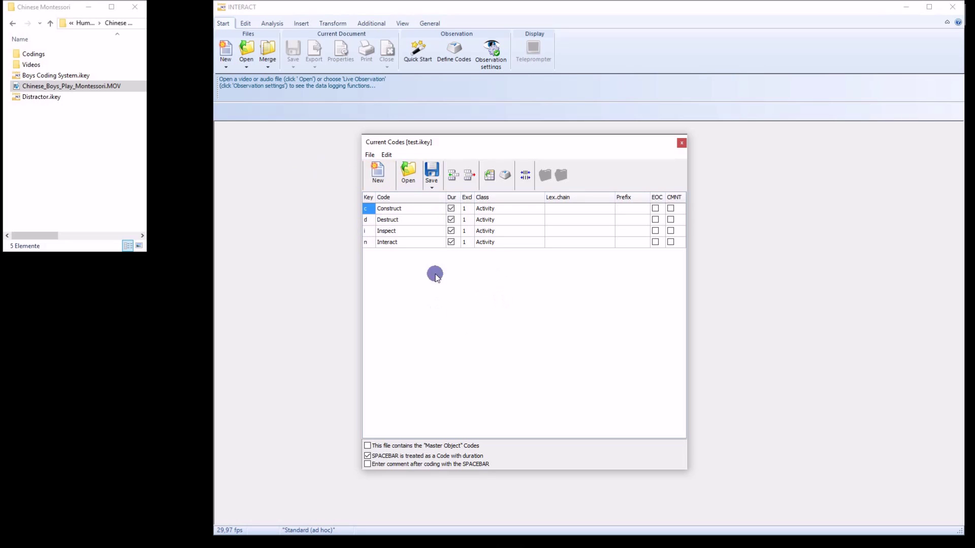
{"action": "left_click", "coordinate": [681, 143]}
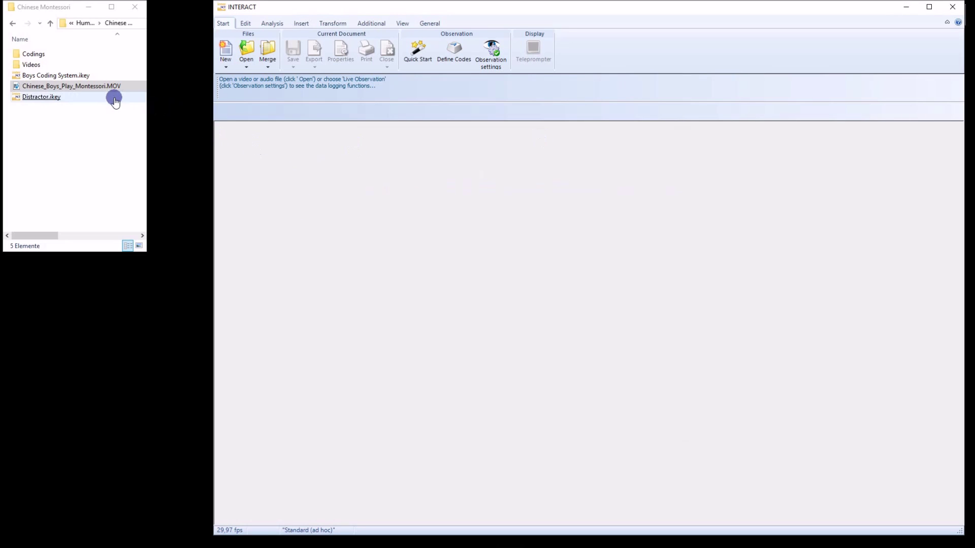
- Reload the Montessori video and start a new observation document linked to it, not stored beside the video
{"action": "left_click_drag", "start_coordinate": [113, 87], "coordinate": [361, 187]}
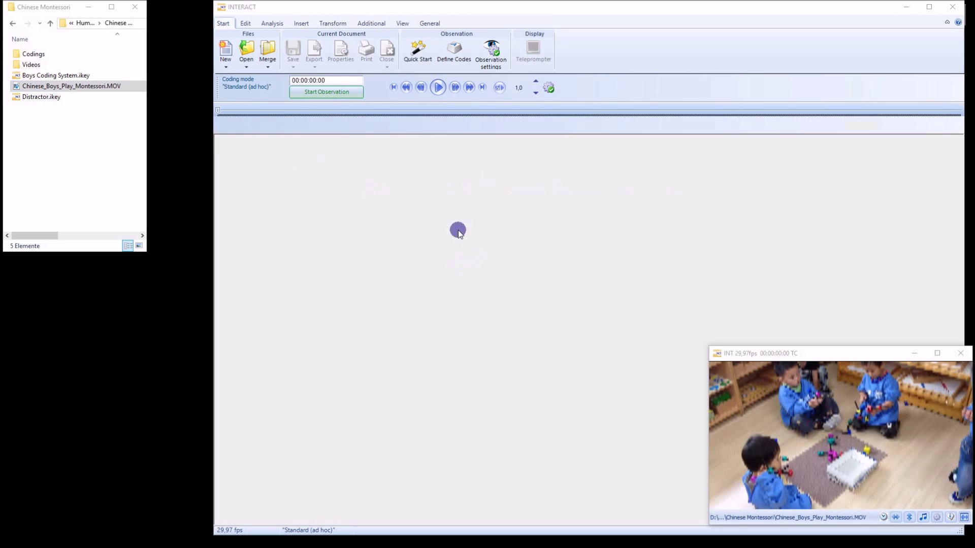
{"action": "left_click", "coordinate": [334, 91]}
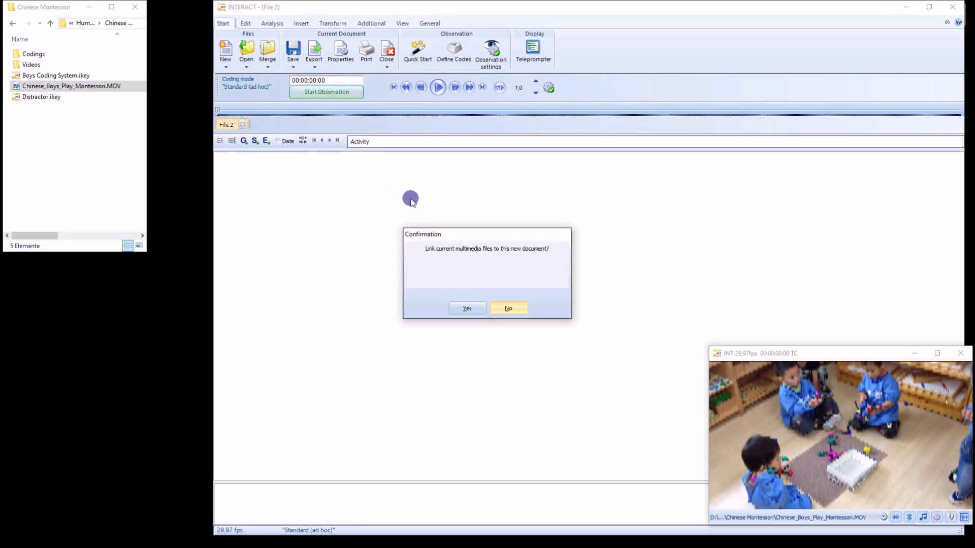
{"action": "left_click", "coordinate": [468, 306]}
{"action": "left_click", "coordinate": [506, 313]}
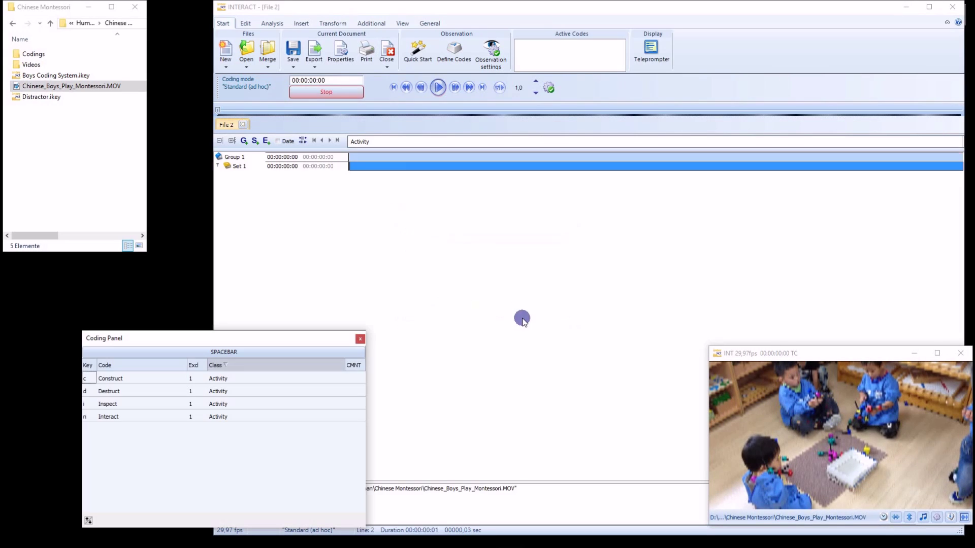
- Reposition the coding panel, enlarge the video window, and start playback
{"action": "left_click_drag", "start_coordinate": [307, 339], "coordinate": [363, 294]}
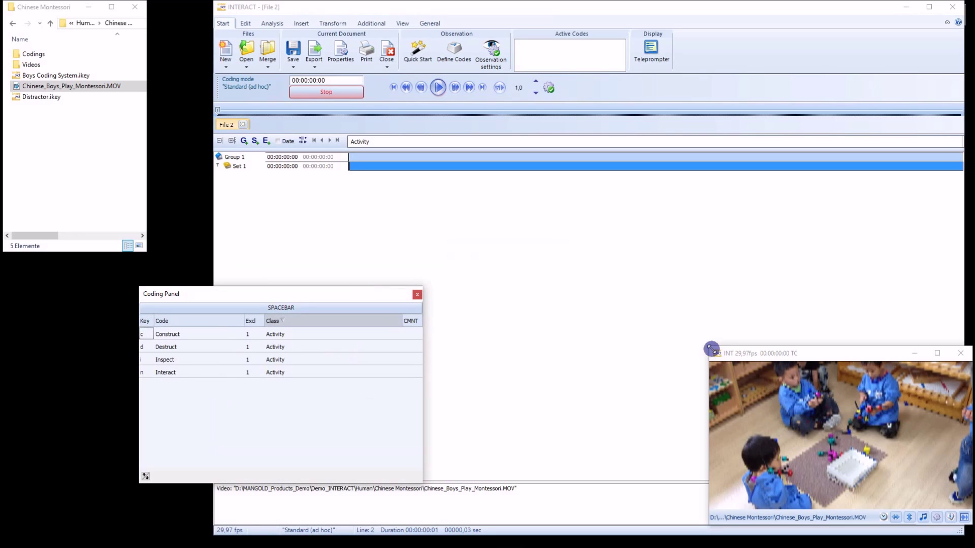
{"action": "left_click_drag", "start_coordinate": [711, 349], "coordinate": [543, 251]}
{"action": "left_click", "coordinate": [438, 88]}
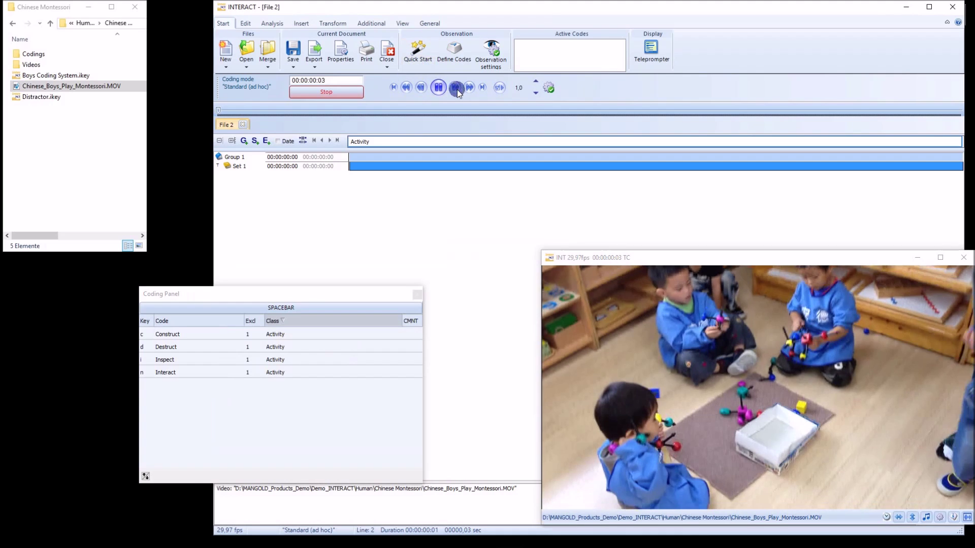
- Log 17 live Construct, Destruct, Inspect and Interact events from the Coding Panel as the video plays
{"action": "left_click_drag", "start_coordinate": [681, 256], "coordinate": [631, 218]}
{"action": "left_click", "coordinate": [268, 336]}
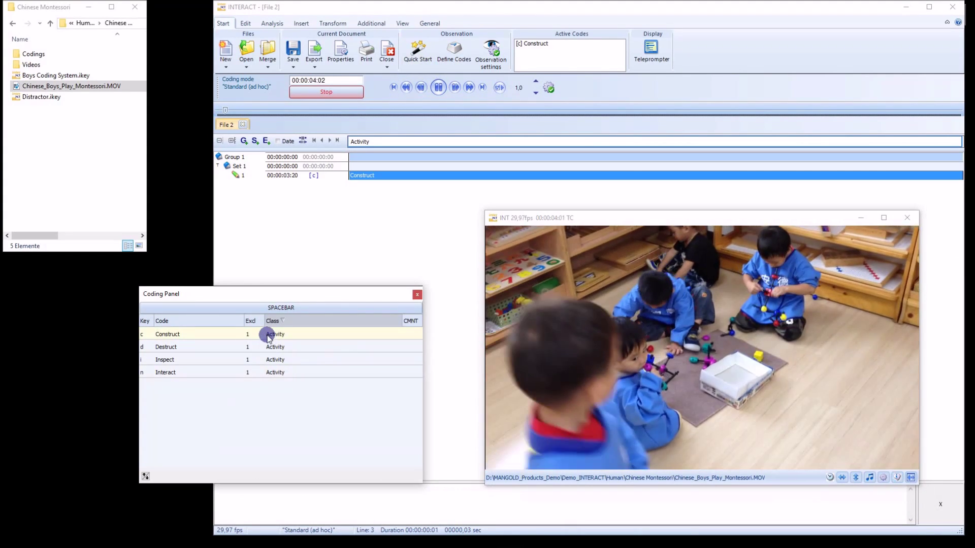
{"action": "left_click", "coordinate": [277, 358]}
{"action": "left_click", "coordinate": [278, 334]}
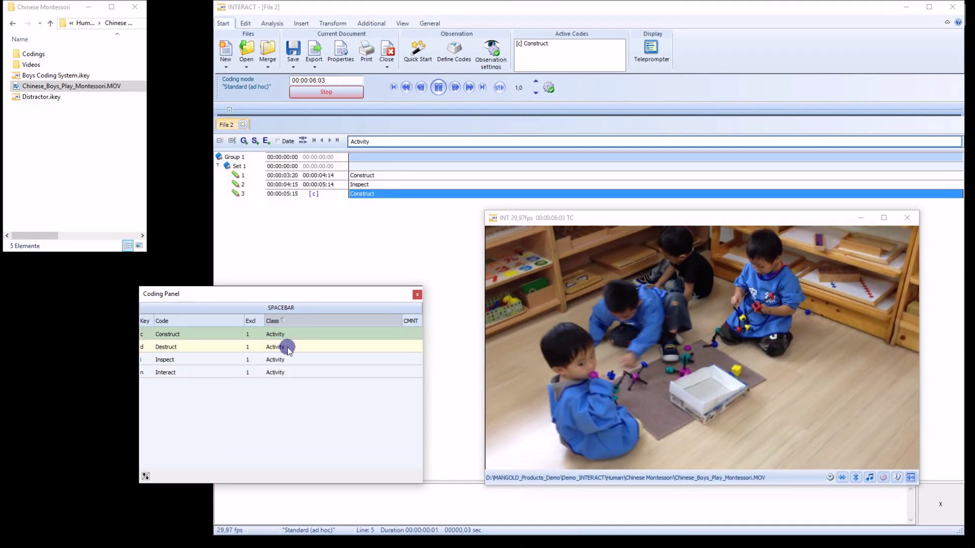
{"action": "left_click", "coordinate": [287, 348]}
{"action": "left_click", "coordinate": [293, 360]}
{"action": "left_click", "coordinate": [300, 373]}
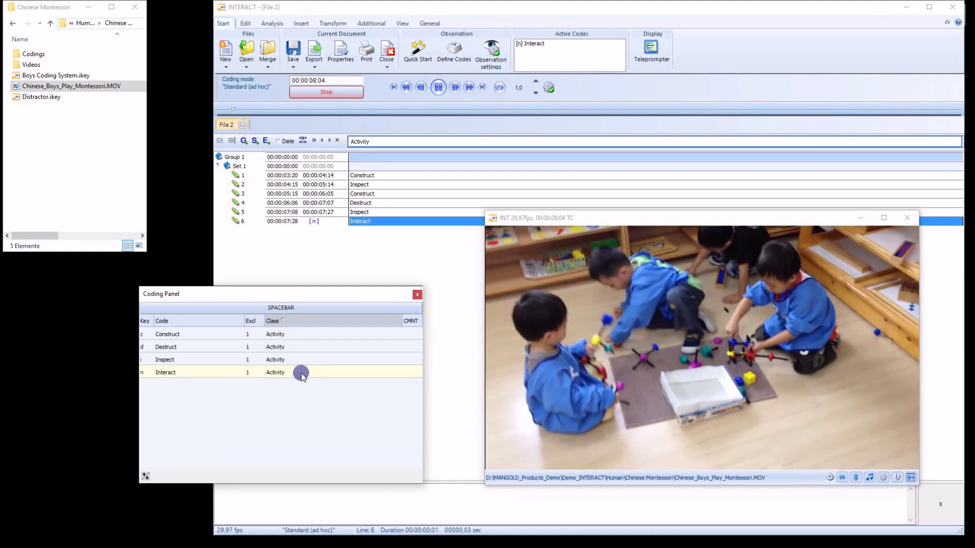
{"action": "left_click", "coordinate": [294, 359]}
{"action": "left_click", "coordinate": [294, 347]}
{"action": "left_click", "coordinate": [294, 335]}
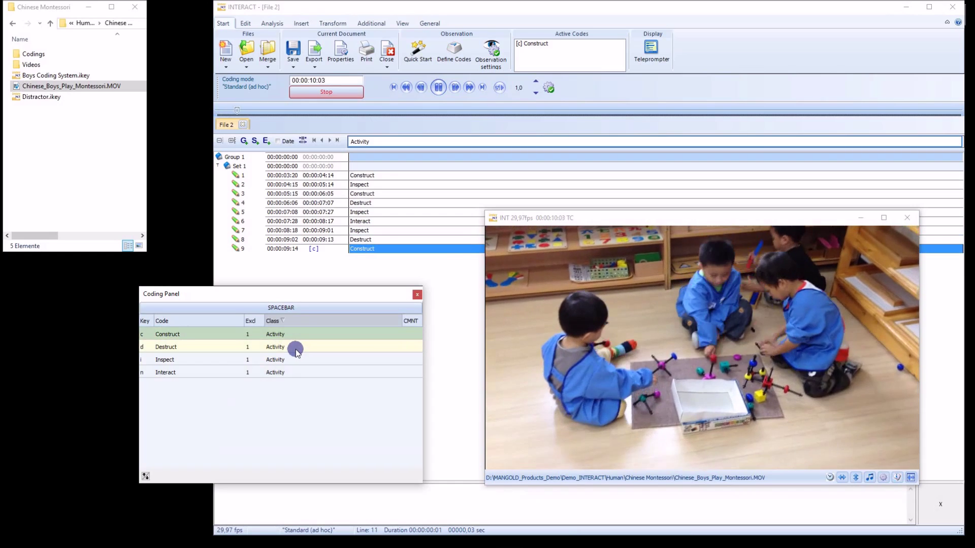
{"action": "left_click", "coordinate": [295, 347]}
{"action": "left_click", "coordinate": [296, 360]}
{"action": "left_click", "coordinate": [296, 347]}
{"action": "left_click", "coordinate": [295, 335]}
{"action": "left_click", "coordinate": [296, 350]}
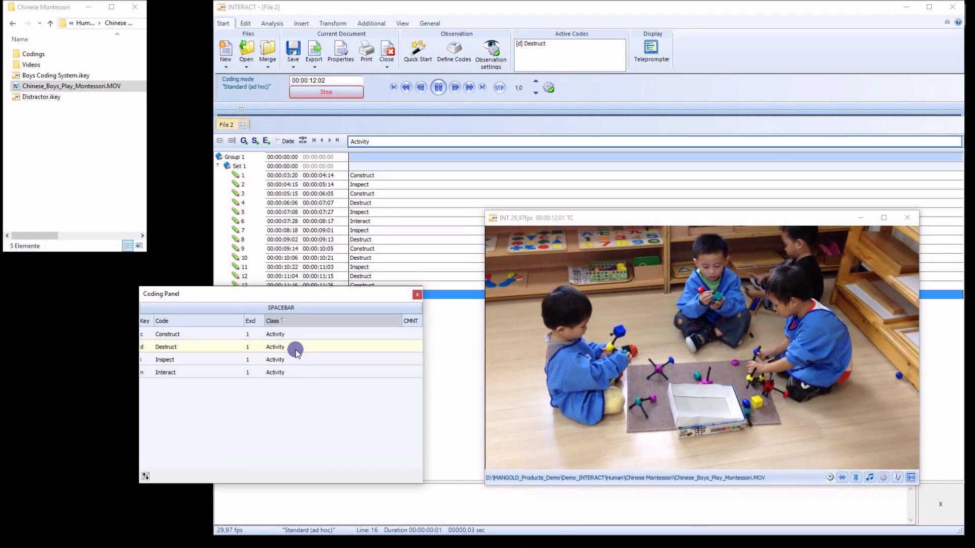
{"action": "left_click", "coordinate": [296, 360]}
{"action": "left_click", "coordinate": [296, 374]}
{"action": "left_click", "coordinate": [296, 361]}
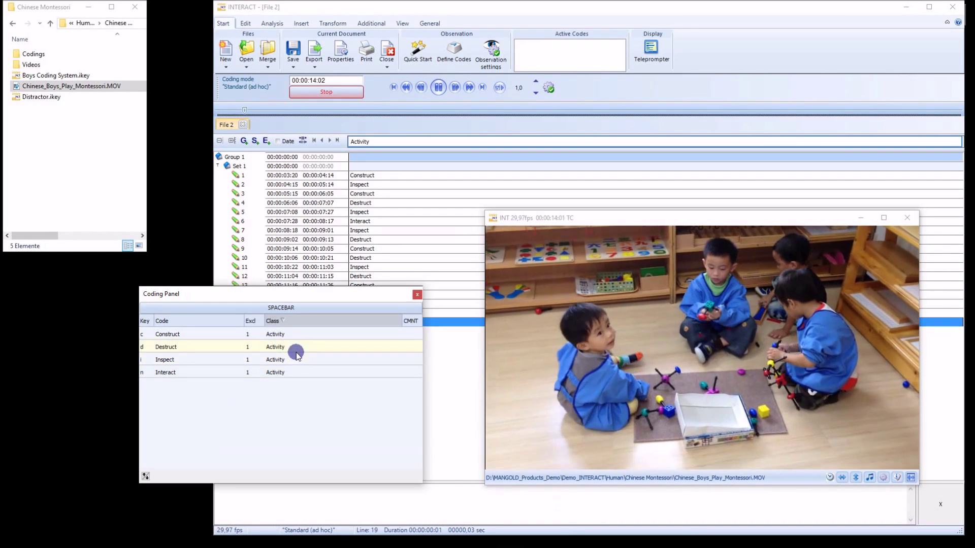
- Pause the video at 00:00:17:01 and move the coding panel to uncover events 8–17
{"action": "left_click_drag", "start_coordinate": [394, 290], "coordinate": [324, 241]}
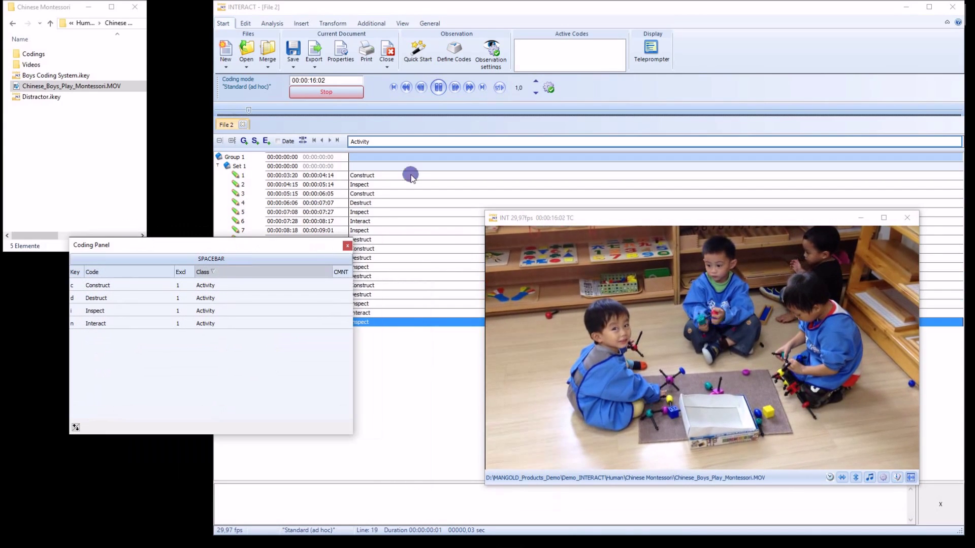
{"action": "left_click", "coordinate": [438, 87]}
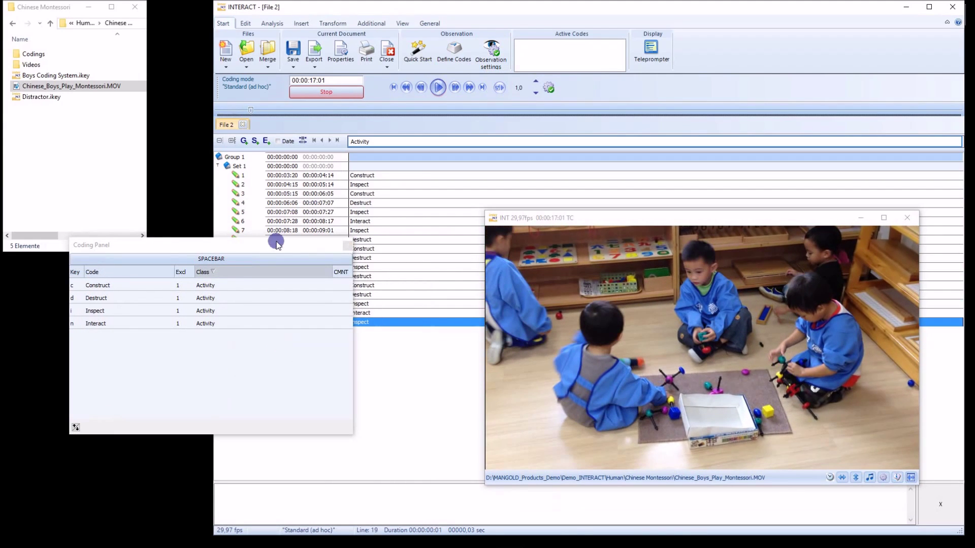
{"action": "left_click_drag", "start_coordinate": [277, 243], "coordinate": [269, 351]}
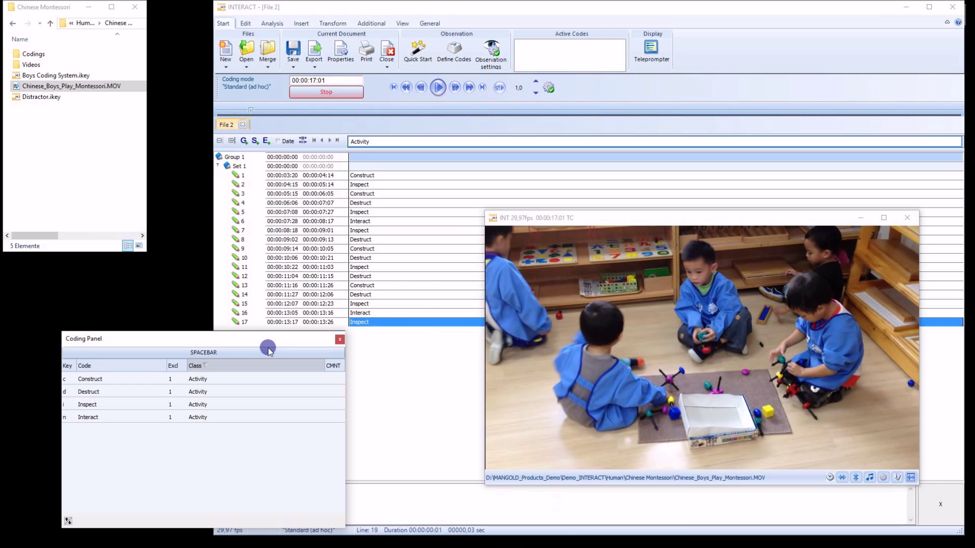
- Jump the video to the end of Destruct event 8, play from there, and skim the timeline
{"action": "left_click", "coordinate": [342, 239]}
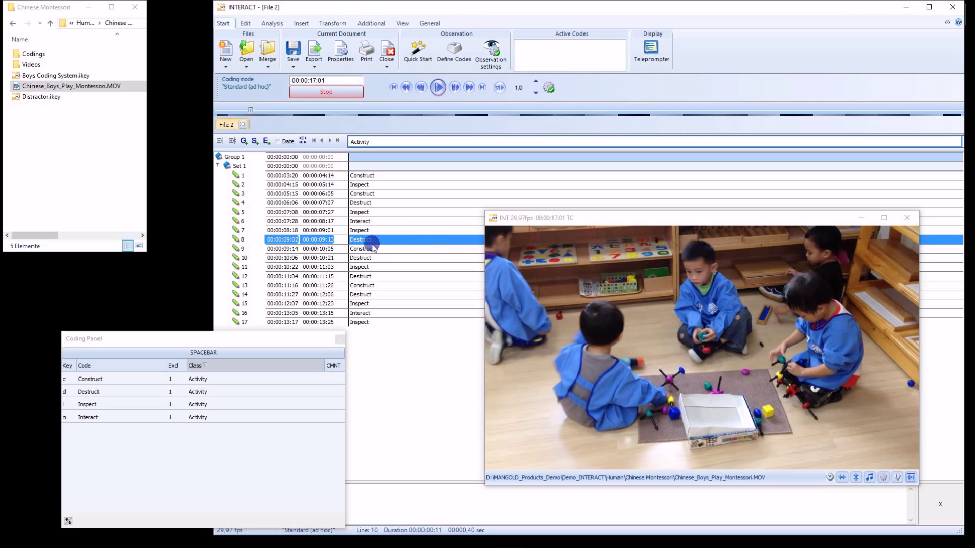
{"action": "left_click", "coordinate": [339, 241]}
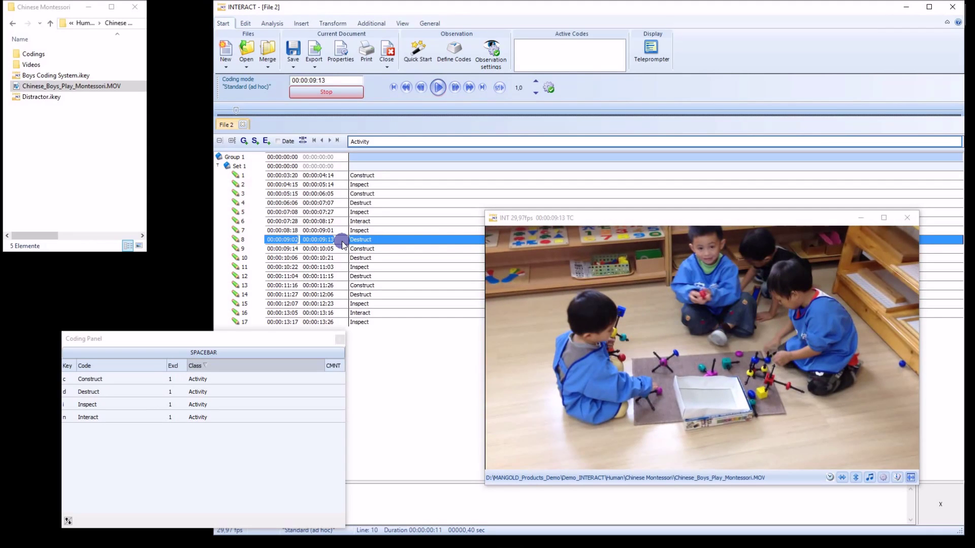
{"action": "key", "text": "space"}
{"action": "left_click_drag", "start_coordinate": [236, 112], "coordinate": [469, 110]}
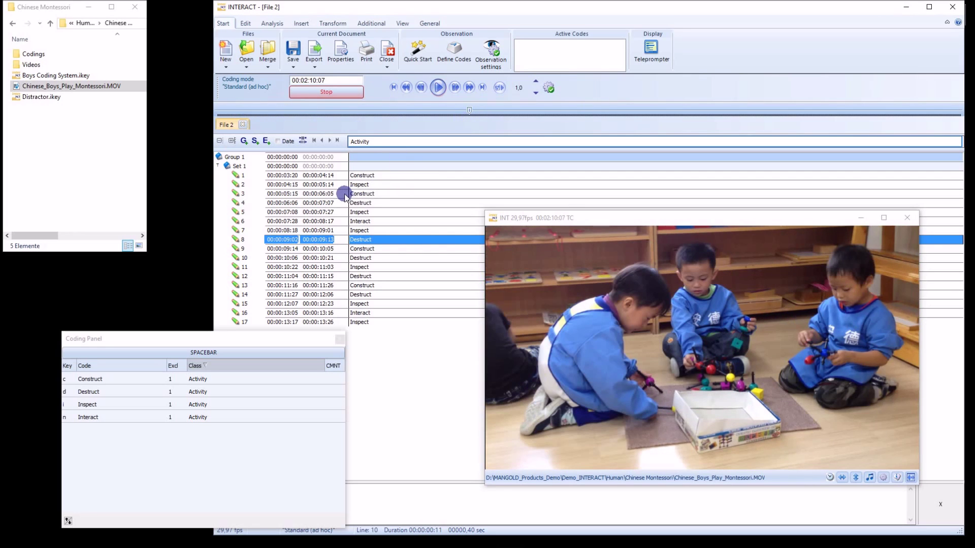
- Cue Construct event 3, make the notes area taller, and end the live coding session
{"action": "left_click", "coordinate": [345, 196]}
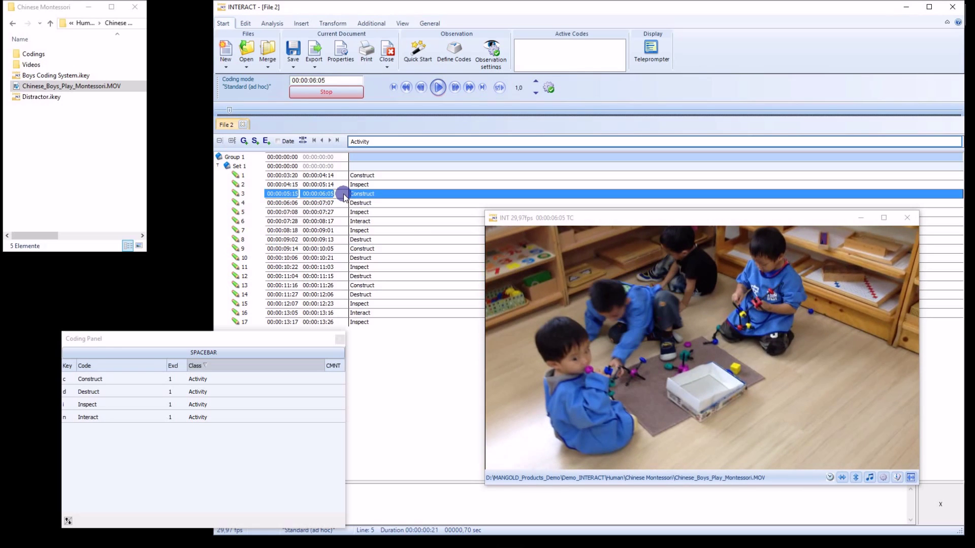
{"action": "left_click_drag", "start_coordinate": [285, 339], "coordinate": [264, 202]}
{"action": "left_click_drag", "start_coordinate": [342, 477], "coordinate": [346, 407]}
{"action": "left_click", "coordinate": [319, 207]}
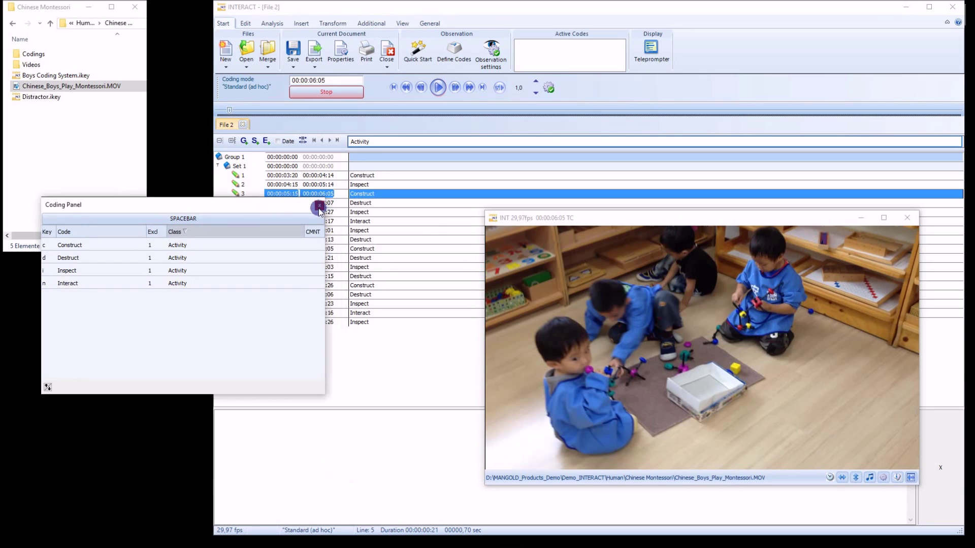
- Confirm ending the observation, write a note for Construct event 3, then resume playback from it
{"action": "left_click", "coordinate": [465, 308]}
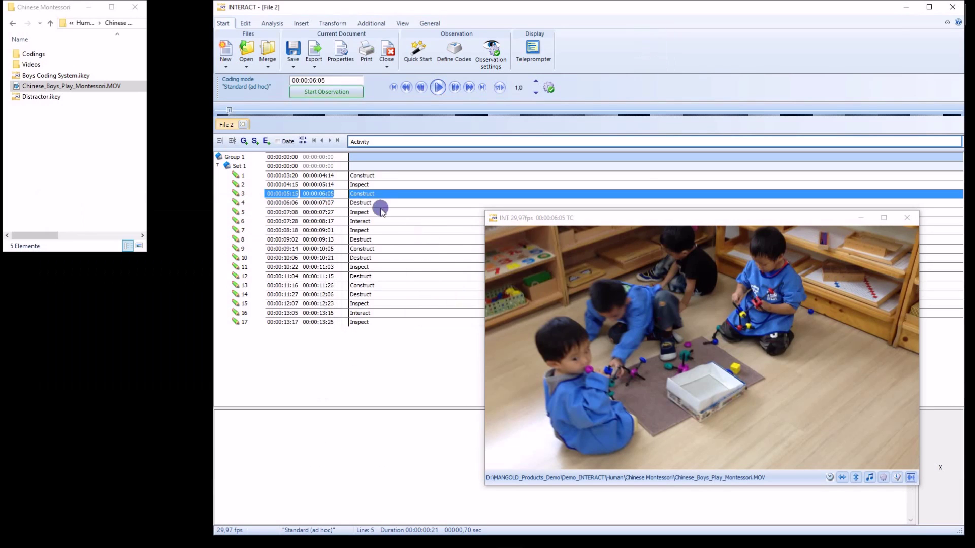
{"action": "left_click", "coordinate": [358, 429]}
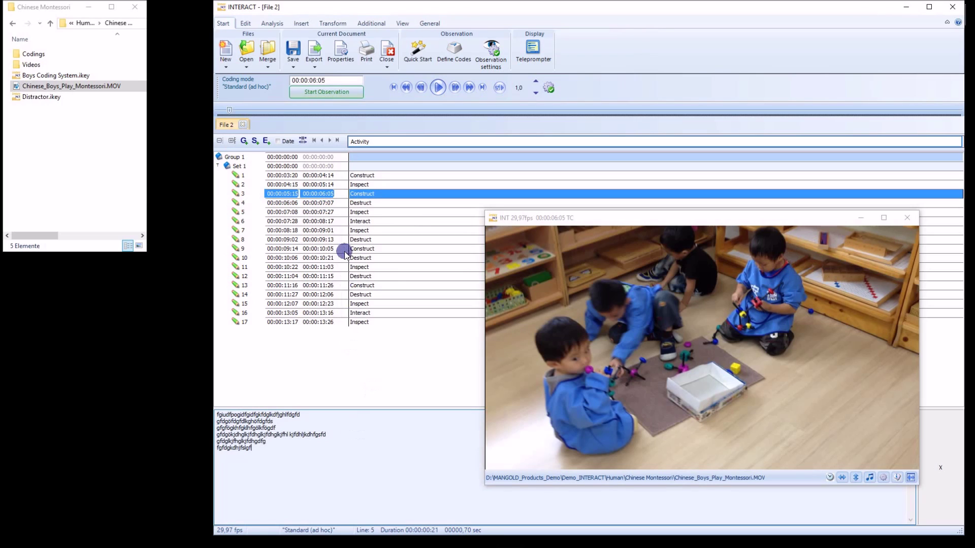
{"action": "left_click", "coordinate": [337, 194]}
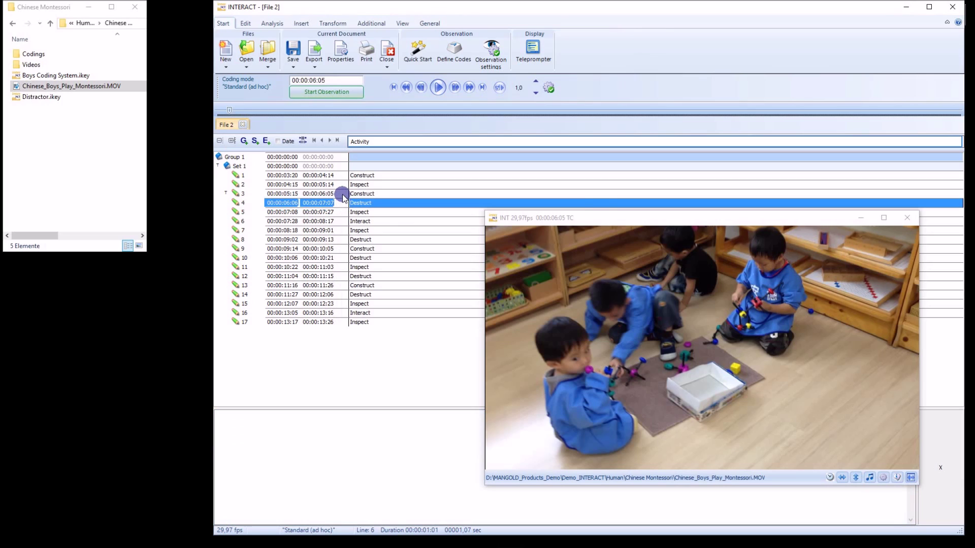
{"action": "left_click", "coordinate": [343, 196]}
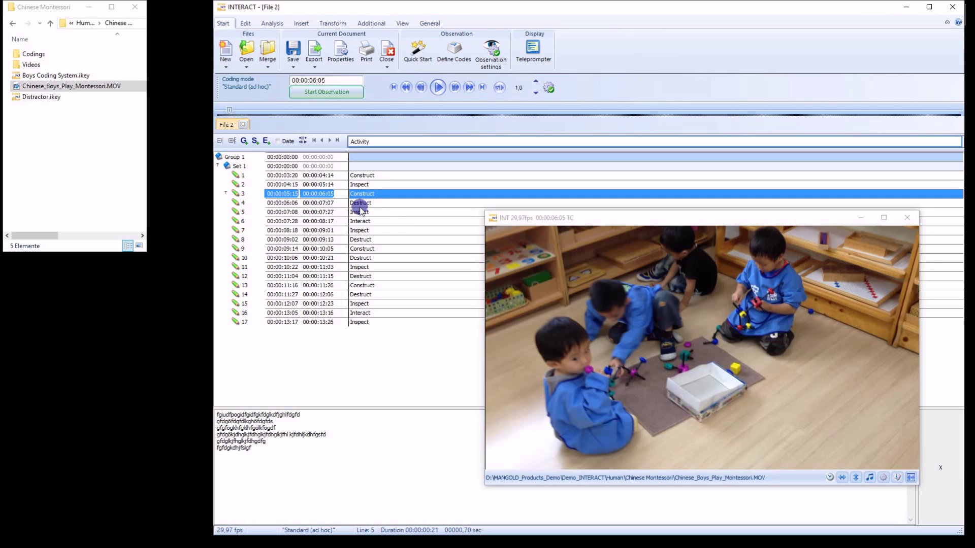
{"action": "left_click", "coordinate": [439, 89]}
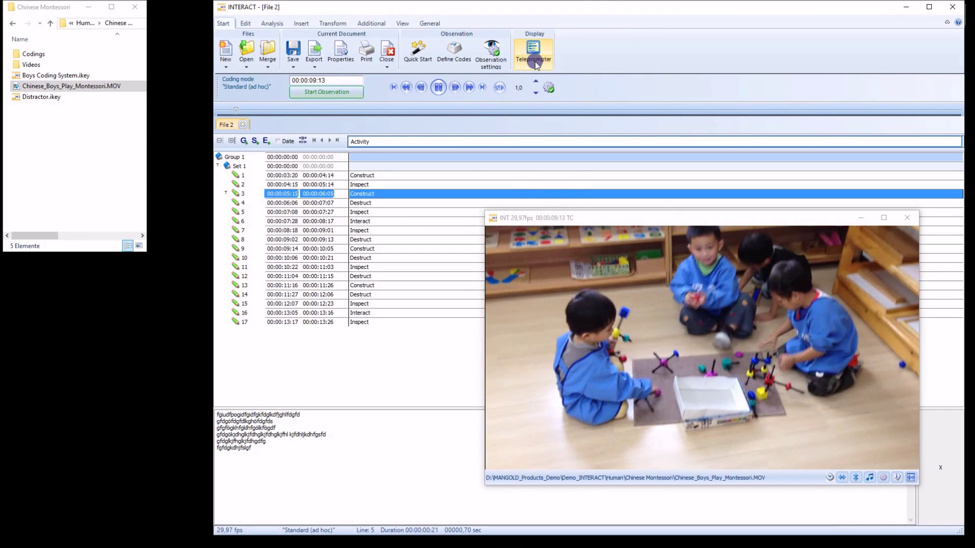
- At 0.4 speed, start a new observation and log Inspect, Destruct, Inspect, Interact and Inspect events
{"action": "left_click", "coordinate": [536, 93]}
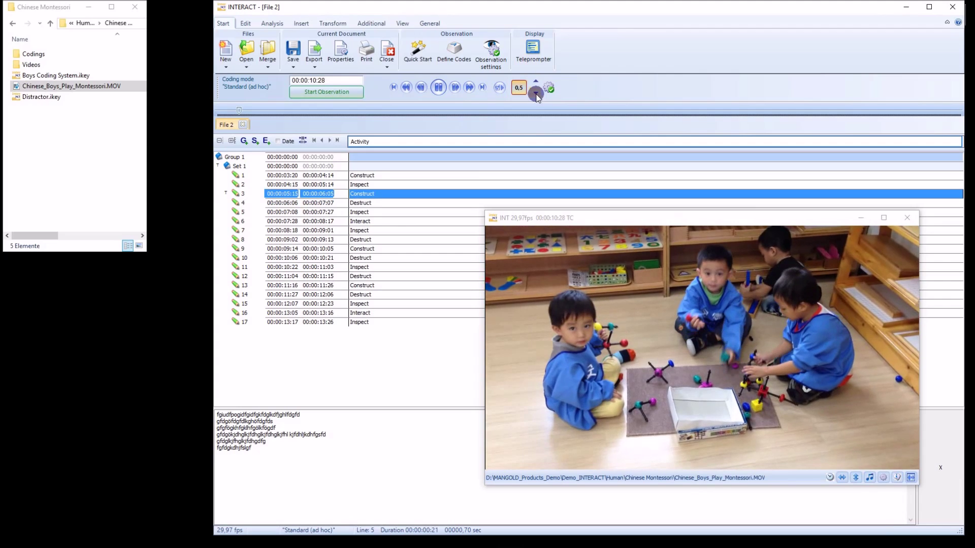
{"action": "left_click", "coordinate": [325, 92]}
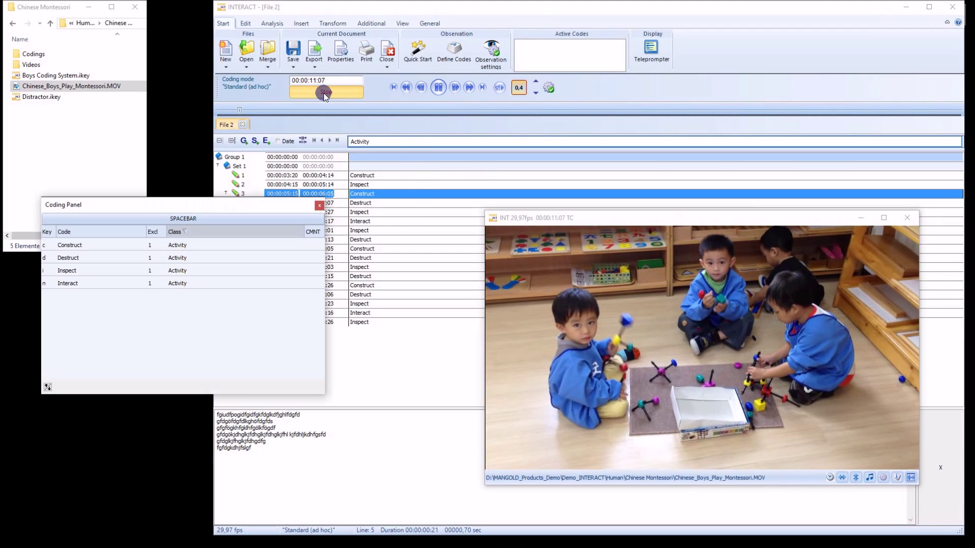
{"action": "left_click", "coordinate": [167, 270]}
{"action": "left_click", "coordinate": [167, 258]}
{"action": "left_click", "coordinate": [169, 270]}
{"action": "left_click", "coordinate": [171, 283]}
{"action": "left_click", "coordinate": [171, 270]}
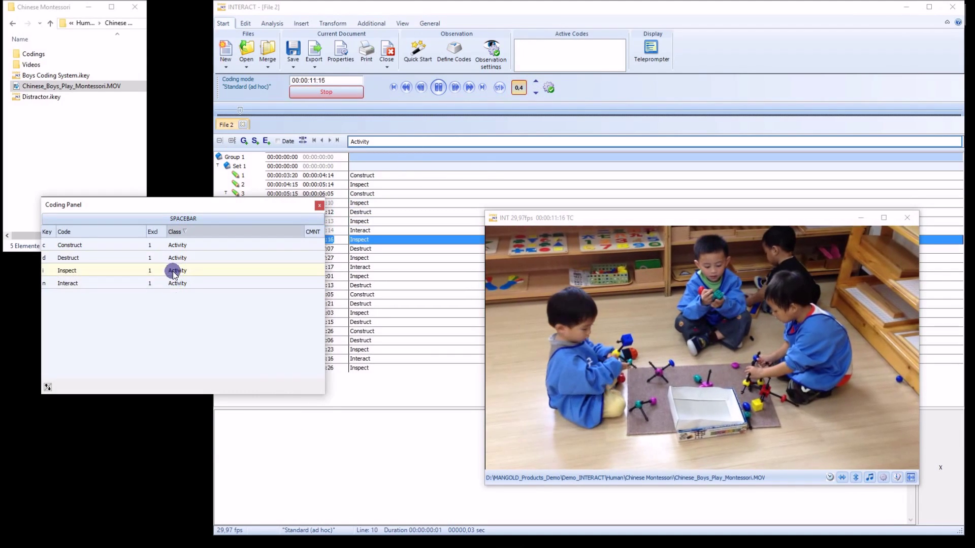
- Pause the video, move the coding panel aside, and stop the observation session
{"action": "left_click", "coordinate": [438, 87]}
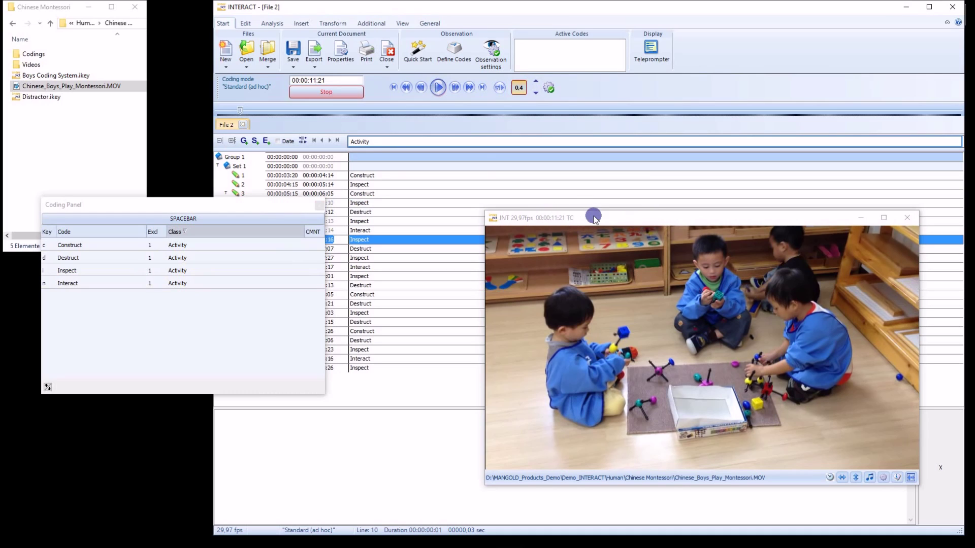
{"action": "left_click_drag", "start_coordinate": [270, 208], "coordinate": [274, 314]}
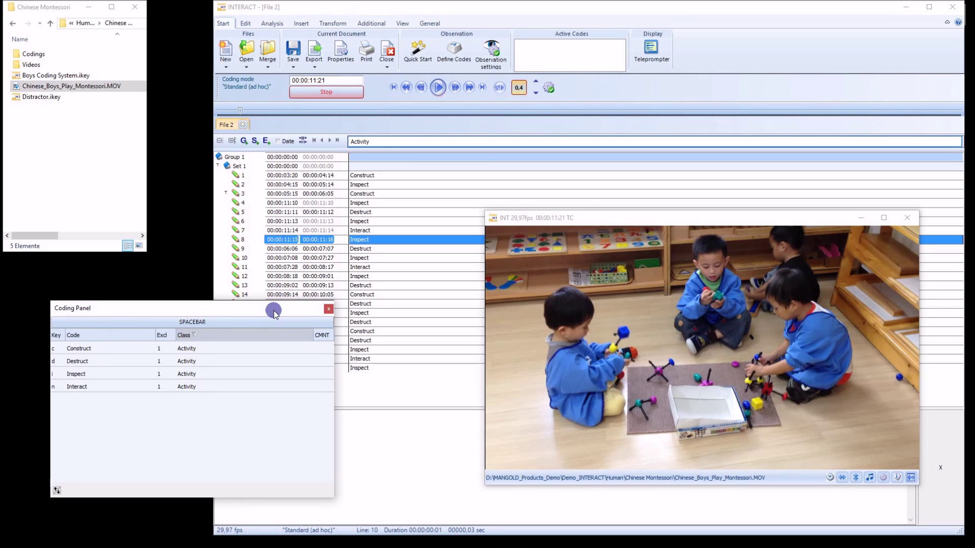
{"action": "left_click", "coordinate": [338, 96]}
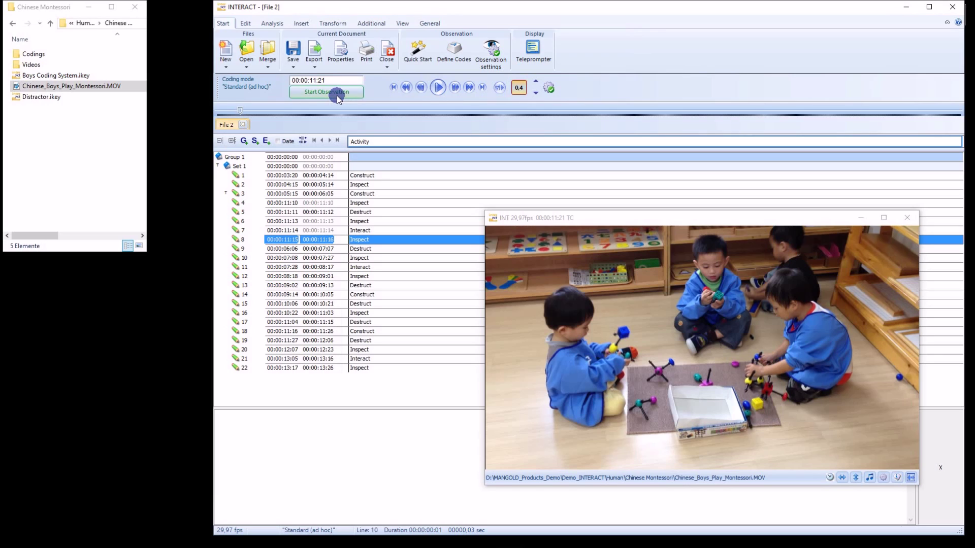
- Link INTERACT_Features_EN.docx, the Excel workbook and the PDF from Docs into event 3's note
{"action": "left_click", "coordinate": [339, 212]}
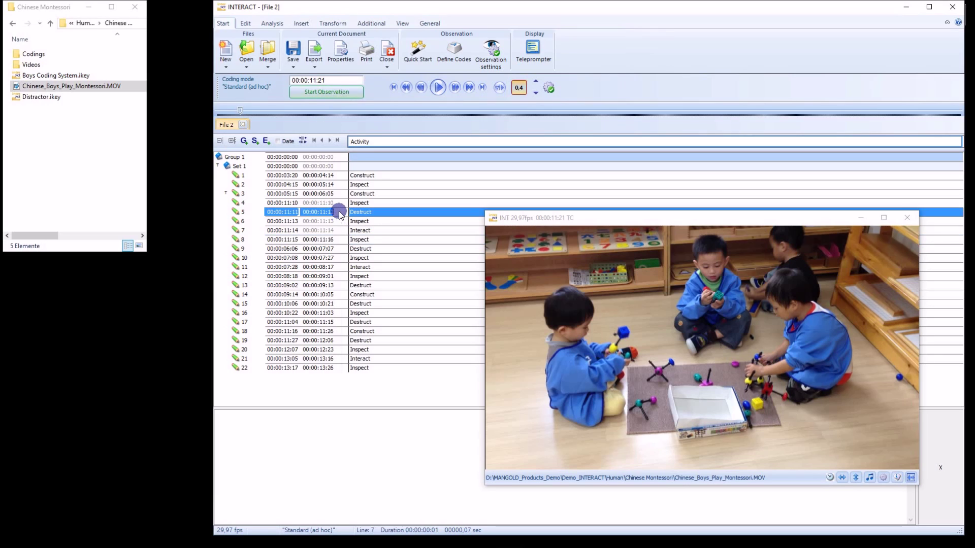
{"action": "key", "text": "Up"}
{"action": "key", "text": "Up"}
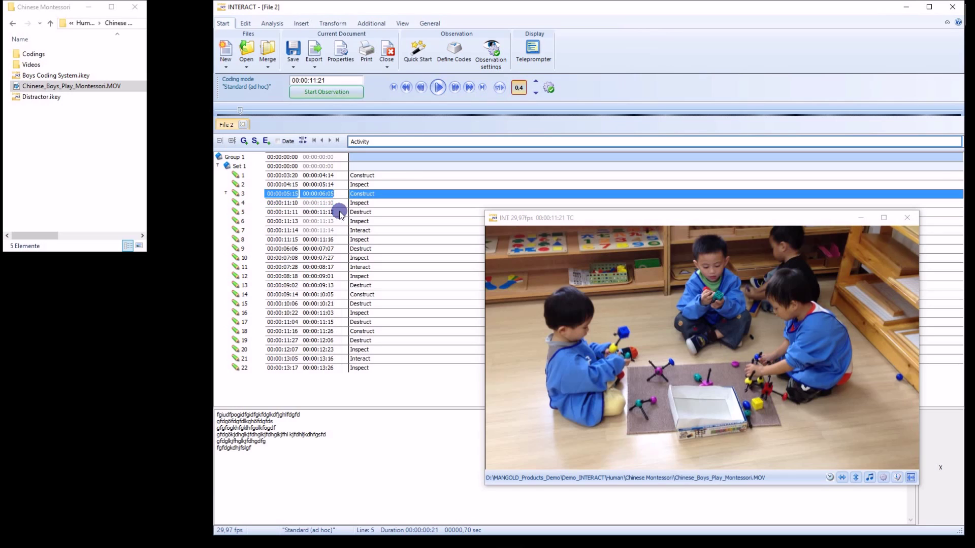
{"action": "left_click_drag", "start_coordinate": [283, 457], "coordinate": [226, 415]}
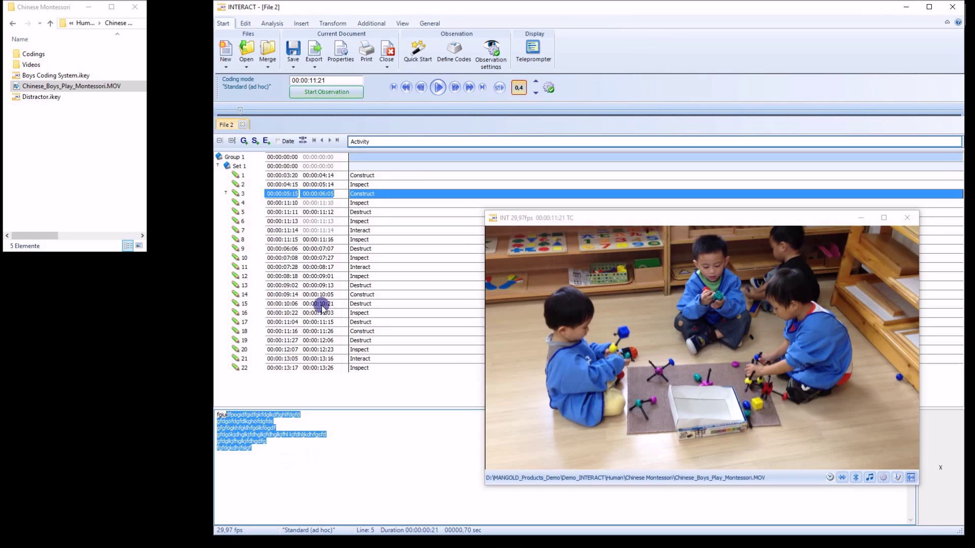
{"action": "left_click", "coordinate": [13, 25]}
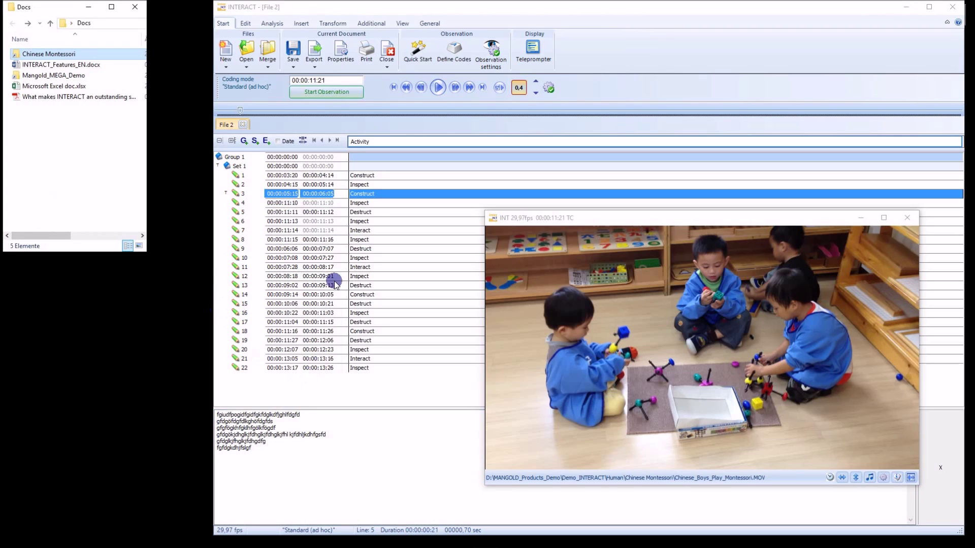
{"action": "left_click_drag", "start_coordinate": [50, 65], "coordinate": [344, 193]}
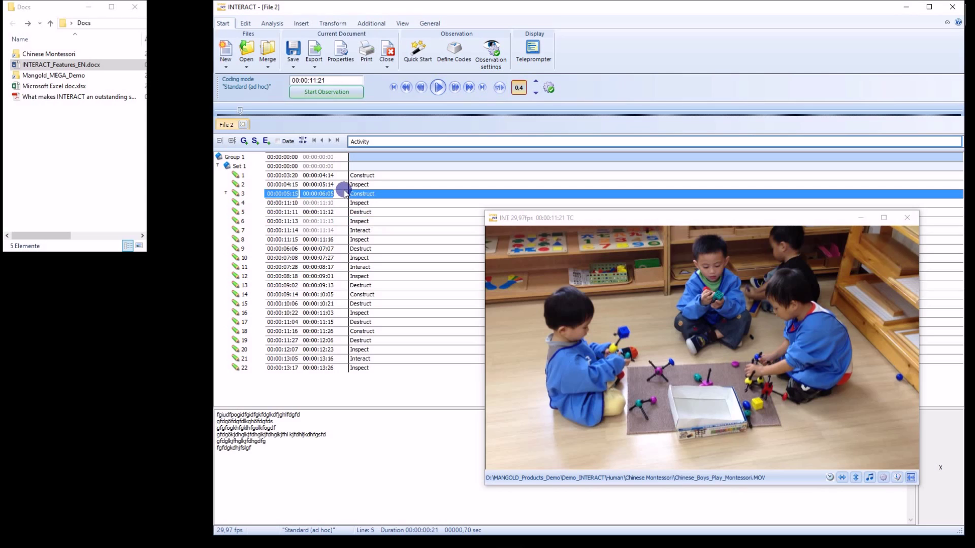
{"action": "left_click_drag", "start_coordinate": [61, 65], "coordinate": [421, 454]}
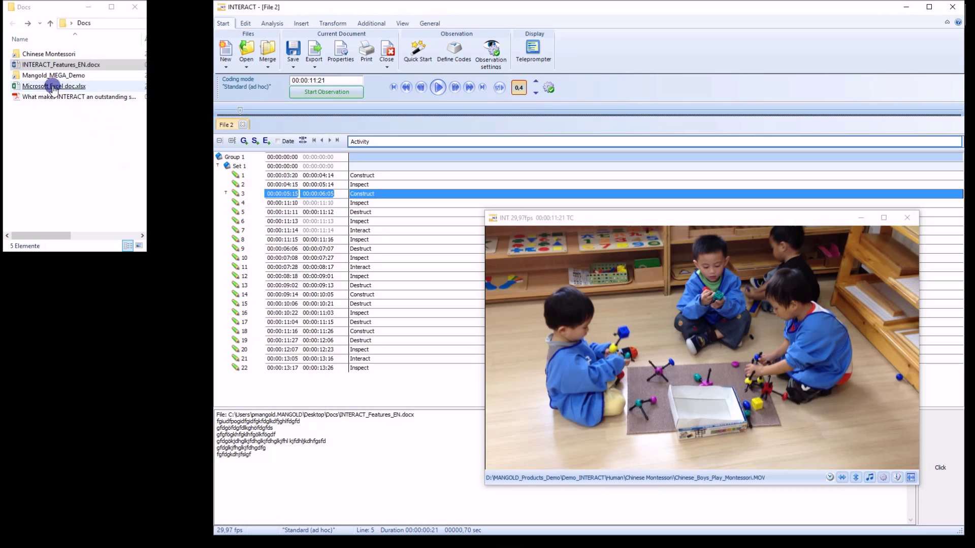
{"action": "left_click_drag", "start_coordinate": [54, 86], "coordinate": [377, 485]}
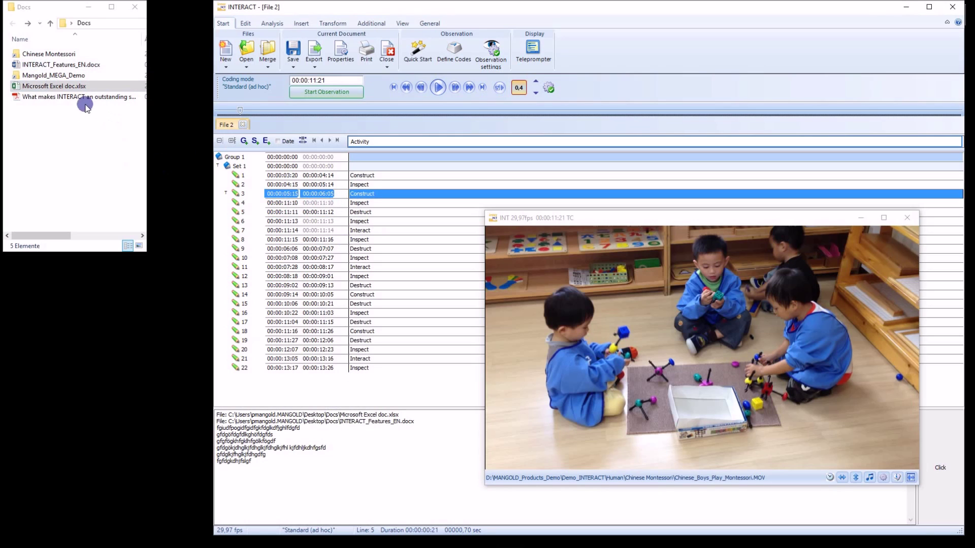
{"action": "left_click_drag", "start_coordinate": [85, 100], "coordinate": [370, 446]}
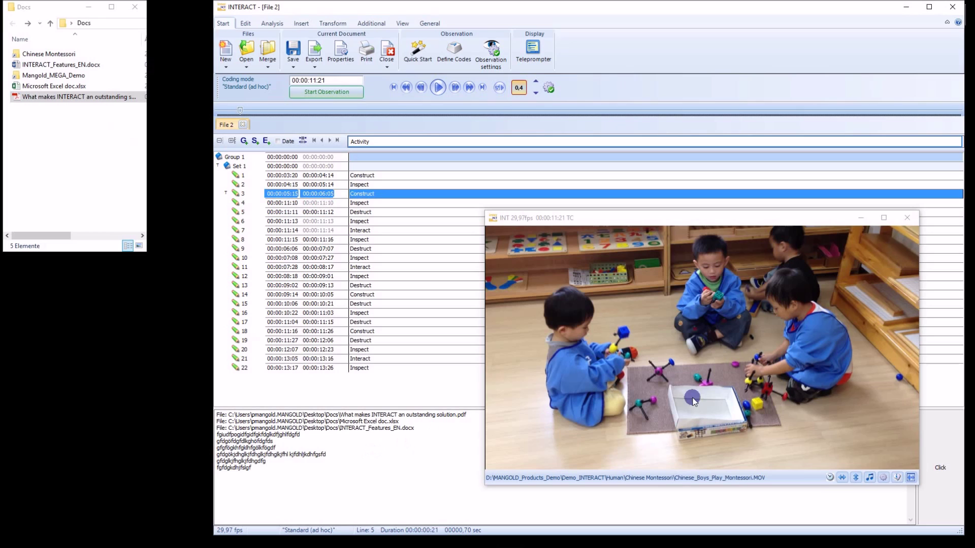
- Close the opened Excel workbook, PDF and Word document, then adjust the notes pane height
{"action": "left_click_drag", "start_coordinate": [707, 218], "coordinate": [706, 196]}
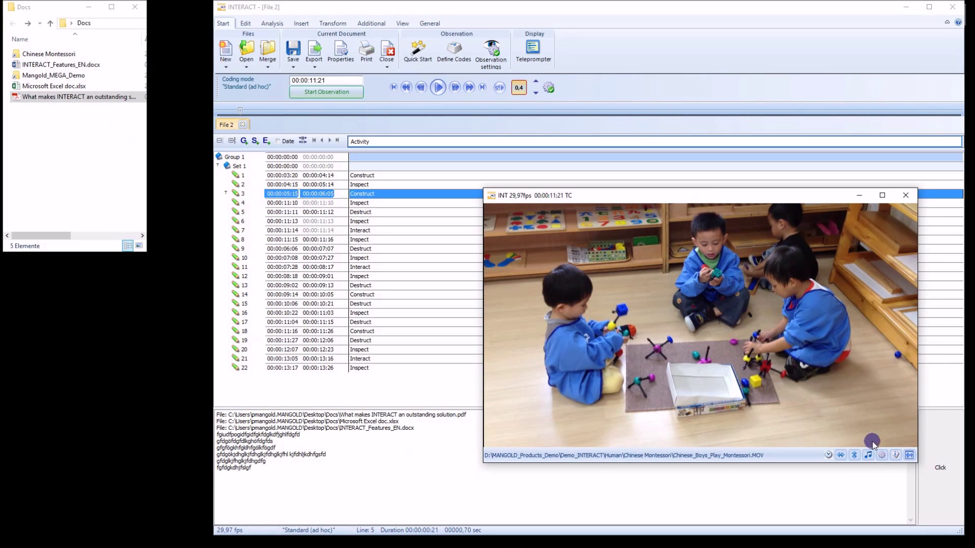
{"action": "left_click", "coordinate": [942, 465]}
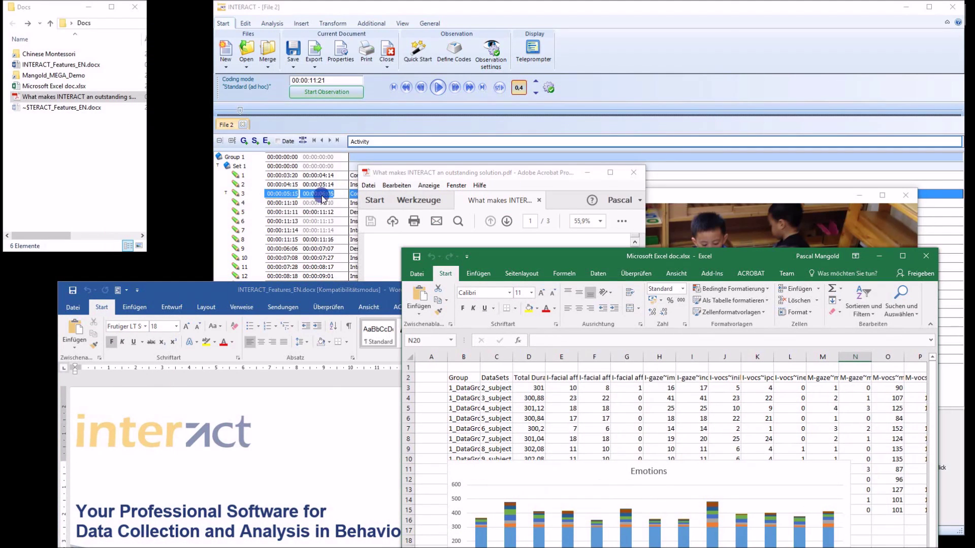
{"action": "left_click", "coordinate": [925, 256]}
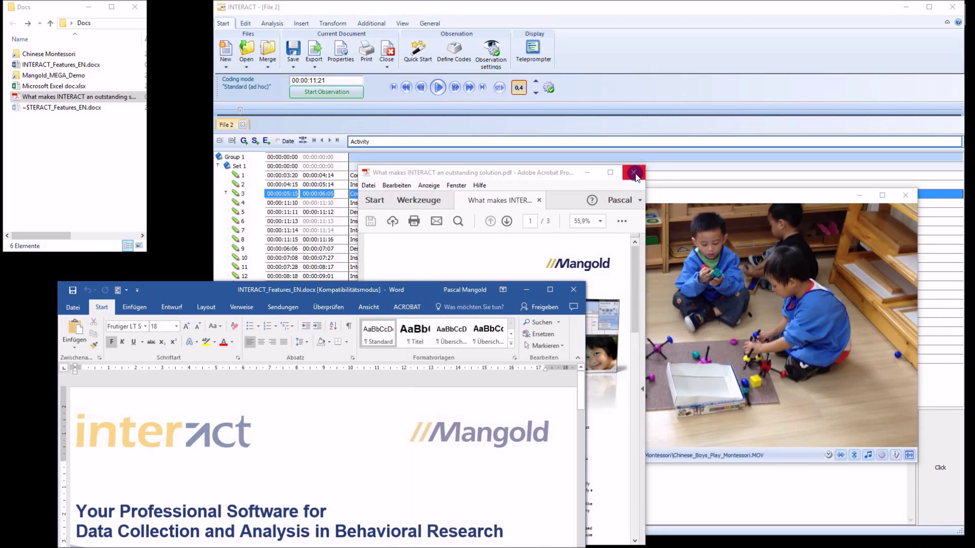
{"action": "left_click", "coordinate": [633, 172]}
{"action": "left_click", "coordinate": [574, 289]}
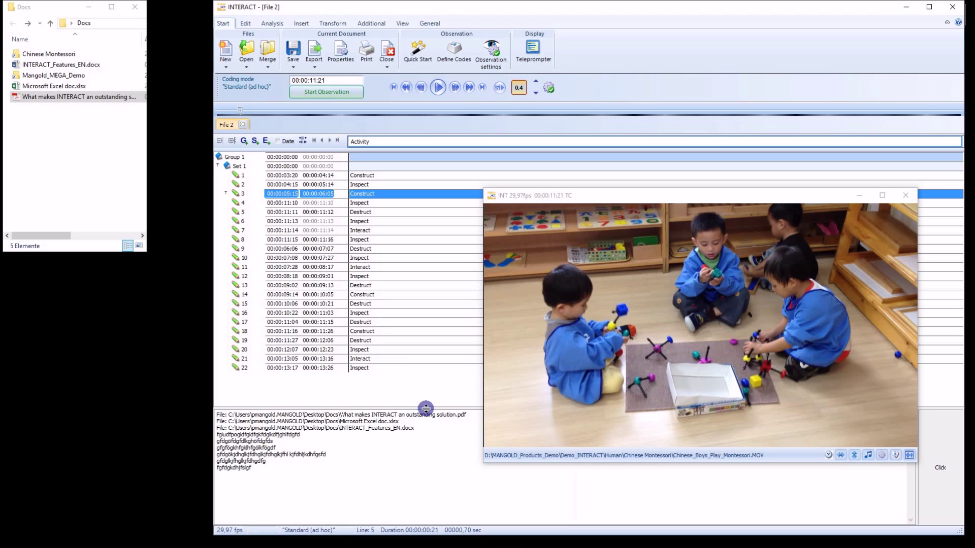
{"action": "left_click_drag", "start_coordinate": [425, 409], "coordinate": [424, 402]}
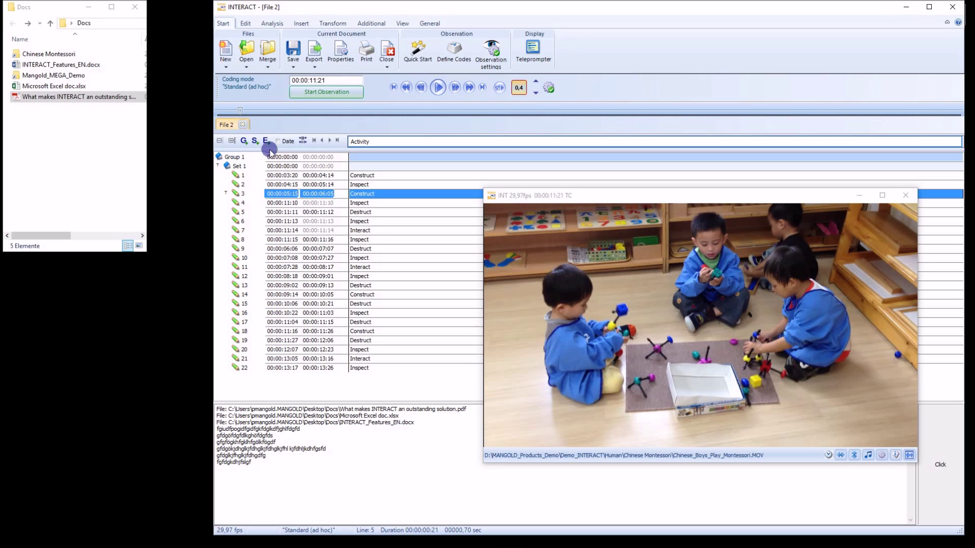
{"action": "left_click", "coordinate": [339, 168]}
{"action": "right_click", "coordinate": [339, 169]}
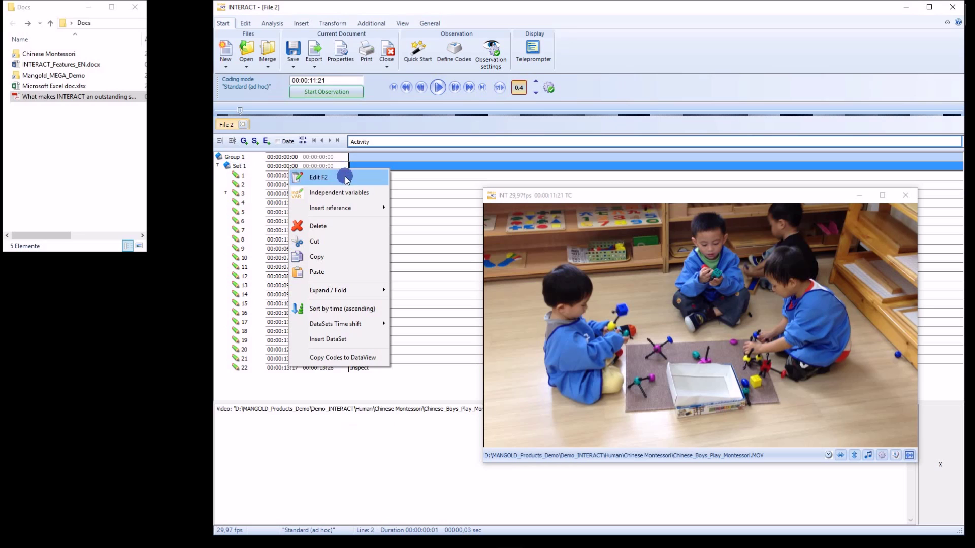
{"action": "left_click", "coordinate": [358, 192]}
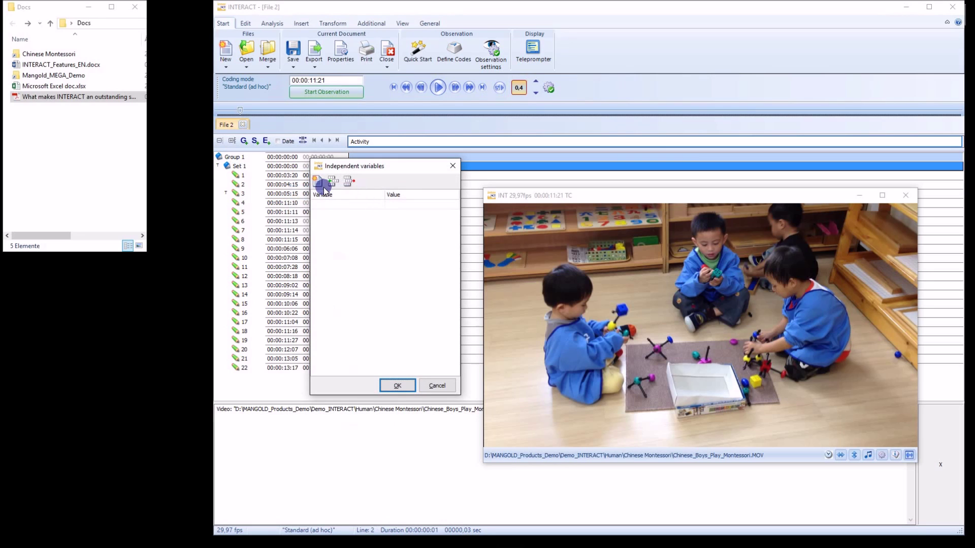
{"action": "left_click", "coordinate": [331, 182]}
{"action": "left_click", "coordinate": [331, 182]}
{"action": "left_click", "coordinate": [332, 182]}
{"action": "left_click", "coordinate": [331, 181]}
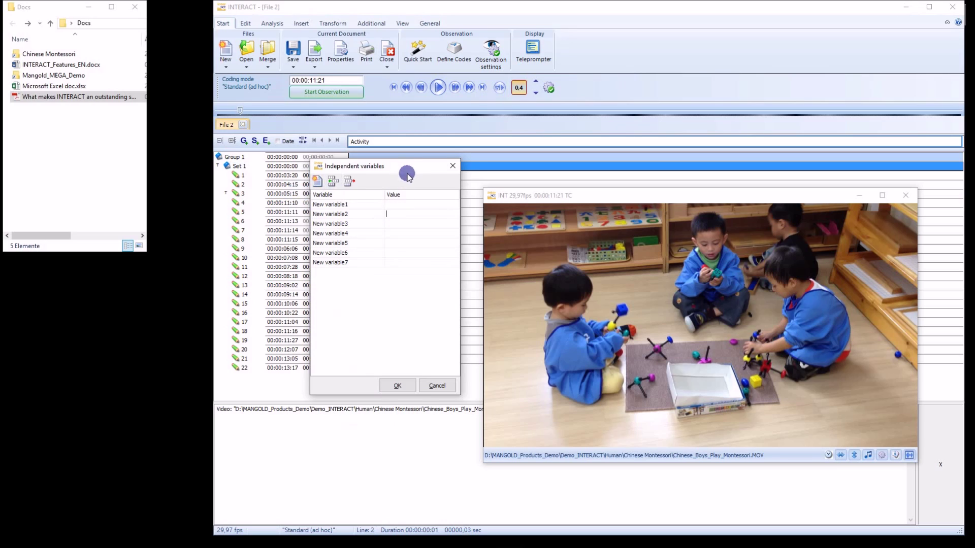
{"action": "left_click_drag", "start_coordinate": [408, 175], "coordinate": [420, 197]}
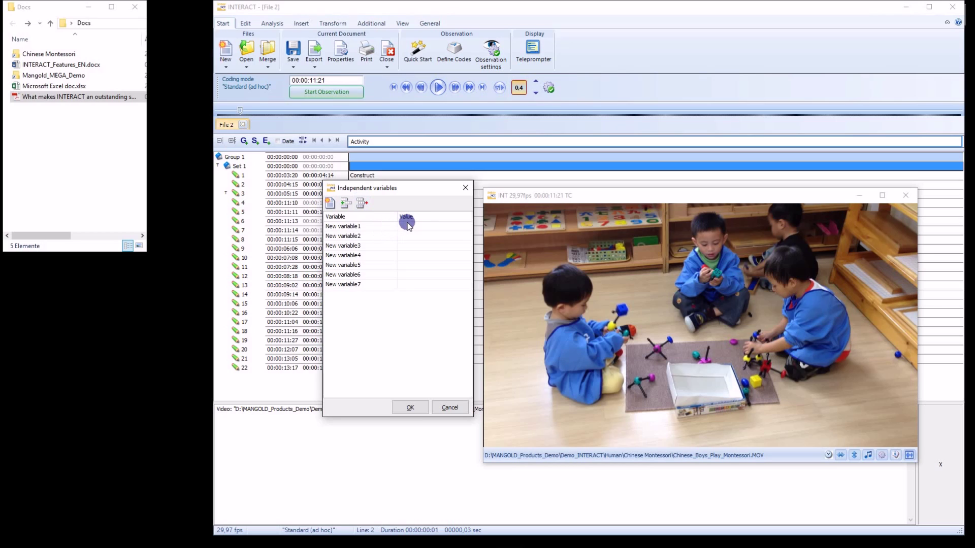
{"action": "left_click", "coordinate": [450, 408]}
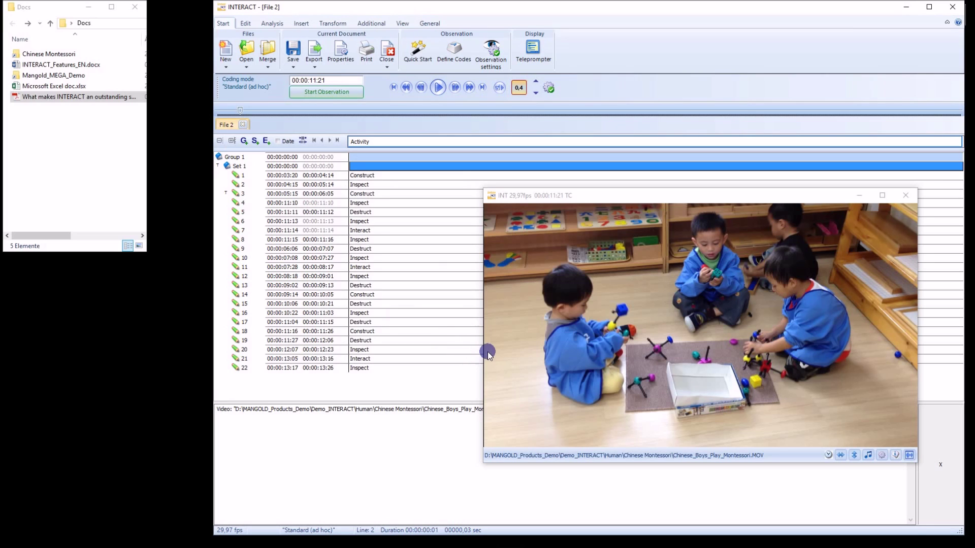
- Rewind the video to the start, load 01_IdentificationGroup.key codes, and start a new observation
{"action": "left_click", "coordinate": [394, 88]}
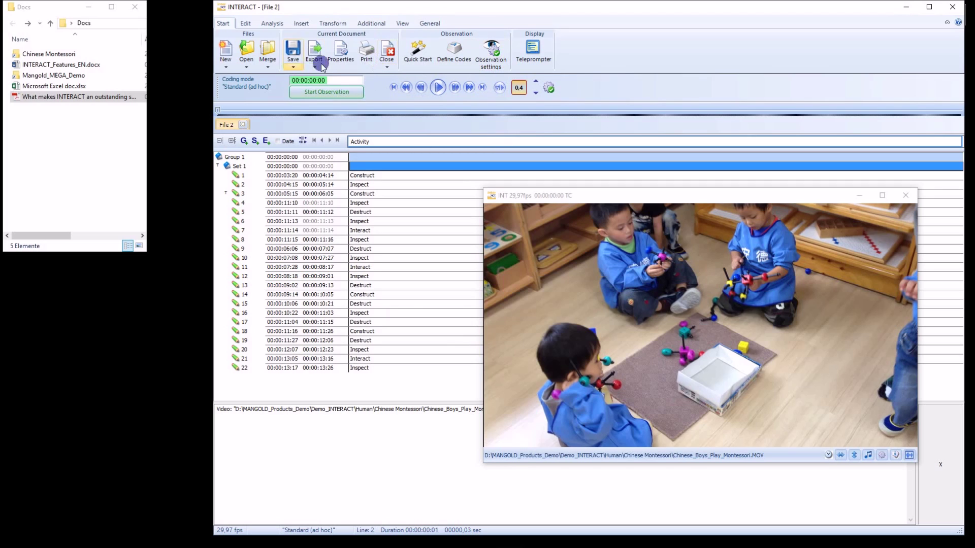
{"action": "left_click", "coordinate": [456, 47]}
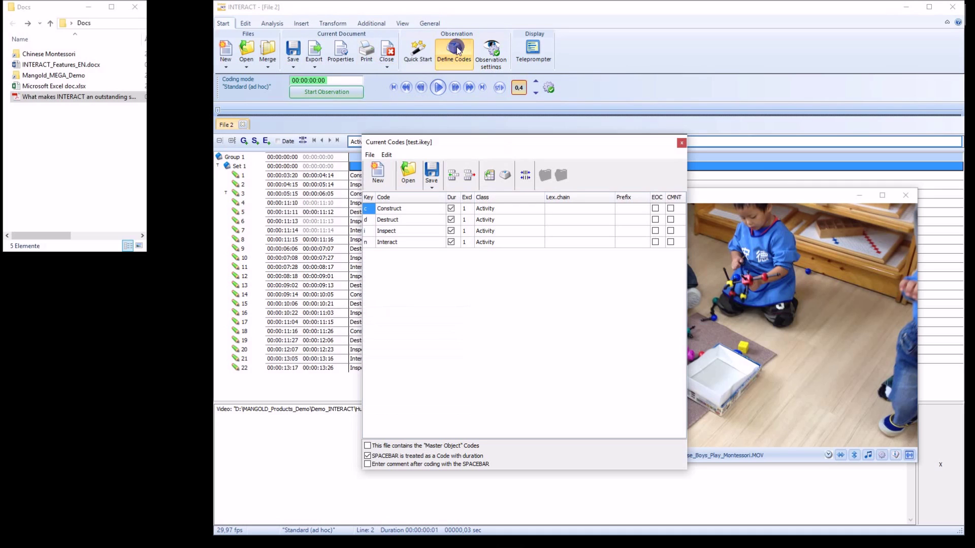
{"action": "left_click", "coordinate": [408, 174]}
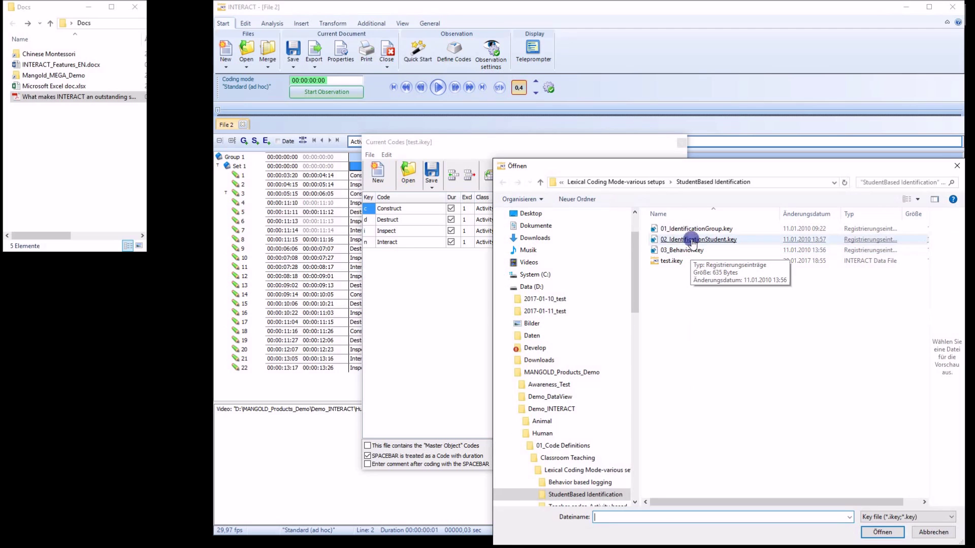
{"action": "double_click", "coordinate": [683, 229]}
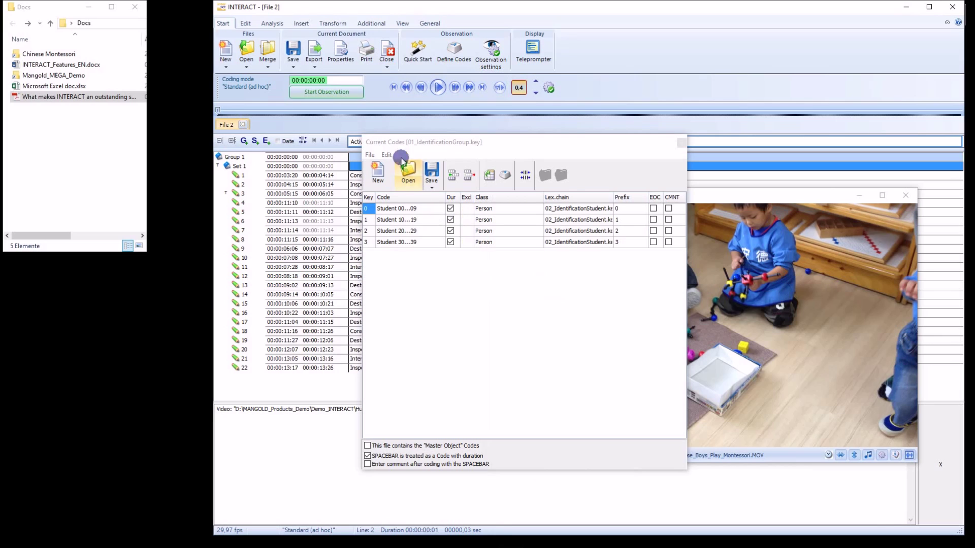
{"action": "left_click", "coordinate": [343, 92]}
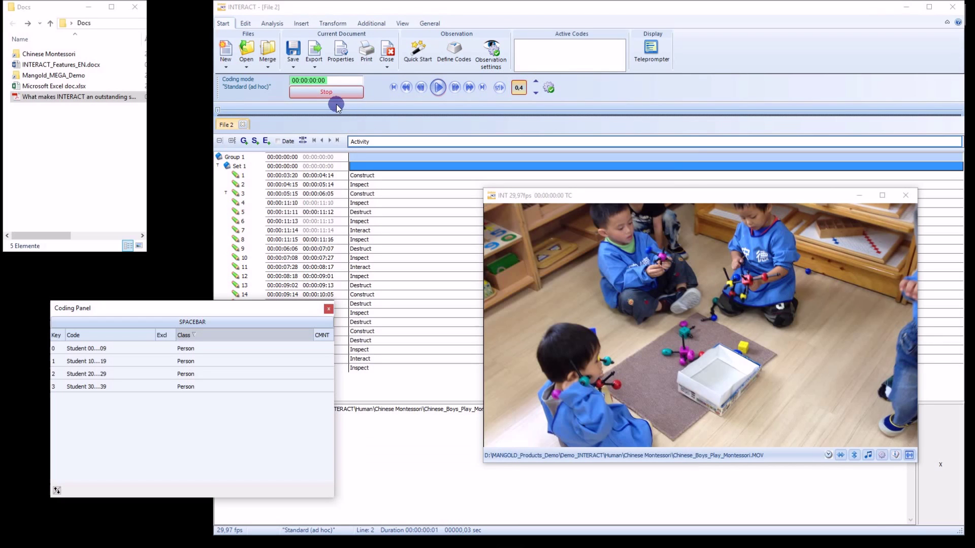
- Play the video at speed 1.0, toggle student Person codes 0, 2 and 3, then pause
{"action": "left_click", "coordinate": [438, 88]}
{"action": "left_click", "coordinate": [519, 88]}
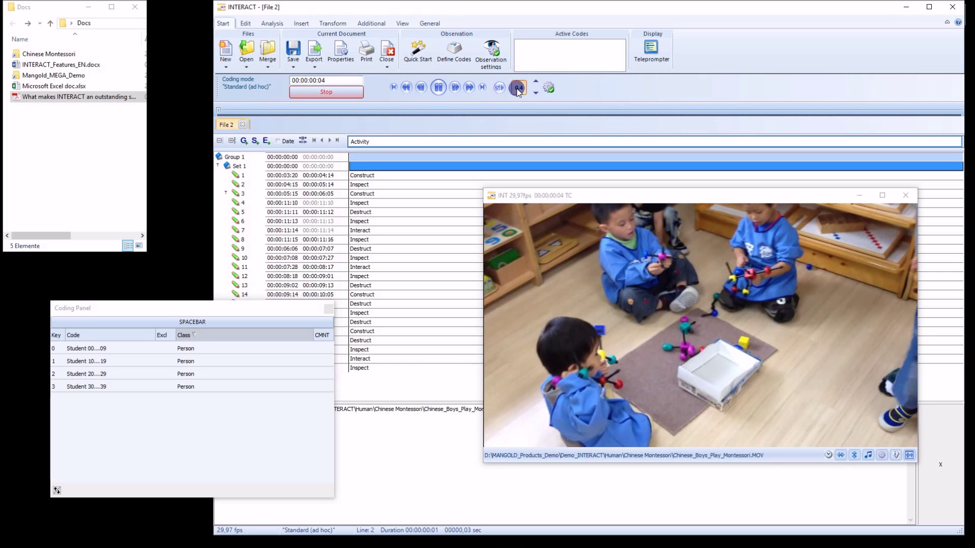
{"action": "left_click", "coordinate": [164, 350]}
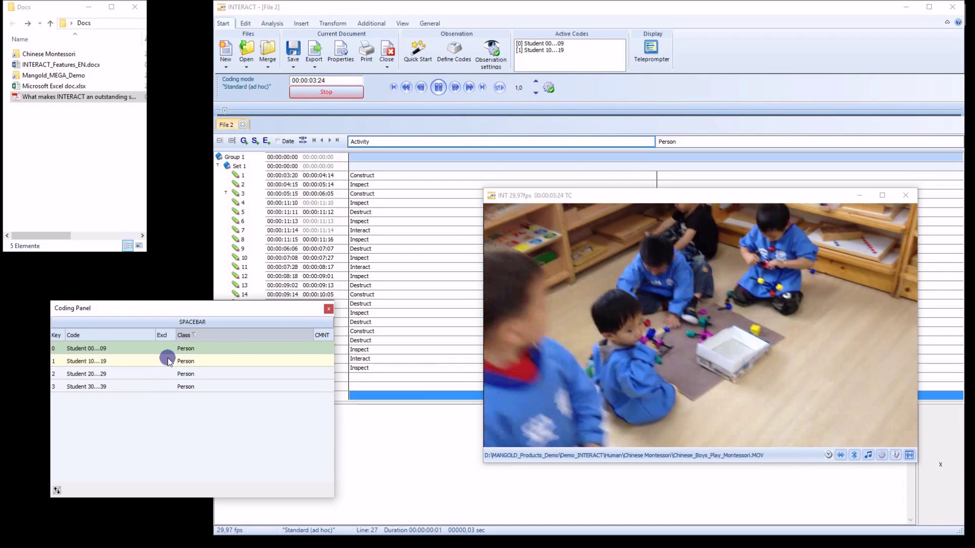
{"action": "left_click", "coordinate": [167, 373]}
{"action": "left_click", "coordinate": [168, 361]}
{"action": "left_click", "coordinate": [168, 374]}
{"action": "left_click", "coordinate": [169, 387]}
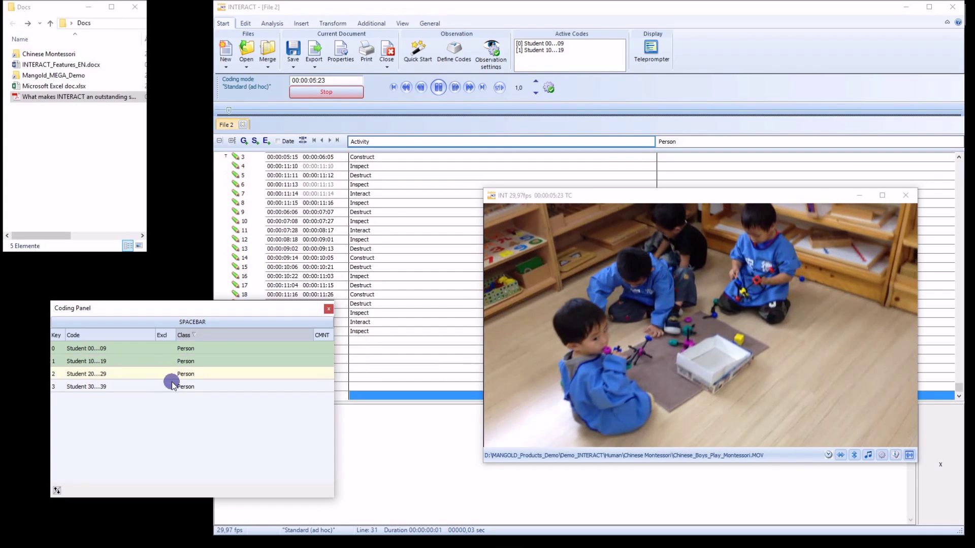
{"action": "left_click", "coordinate": [433, 101]}
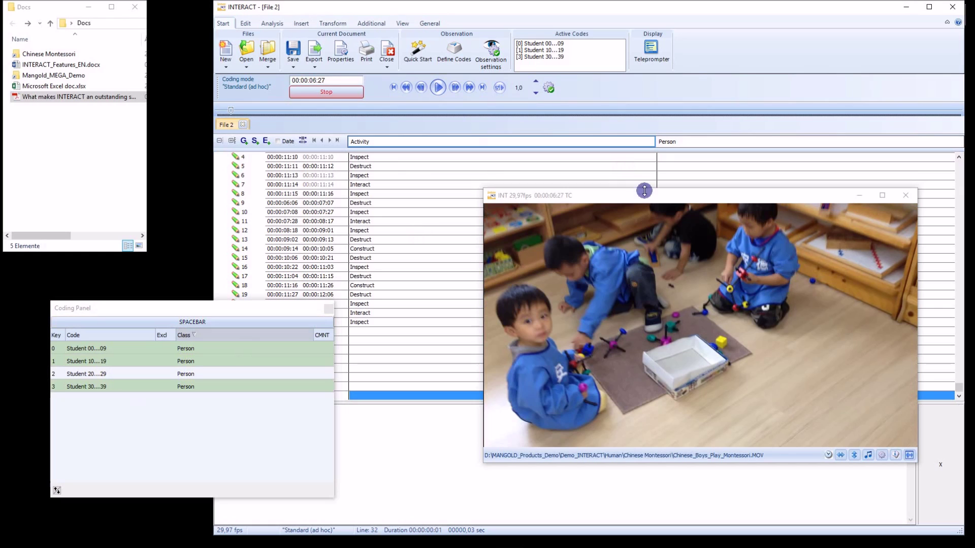
{"action": "left_click", "coordinate": [272, 24]}
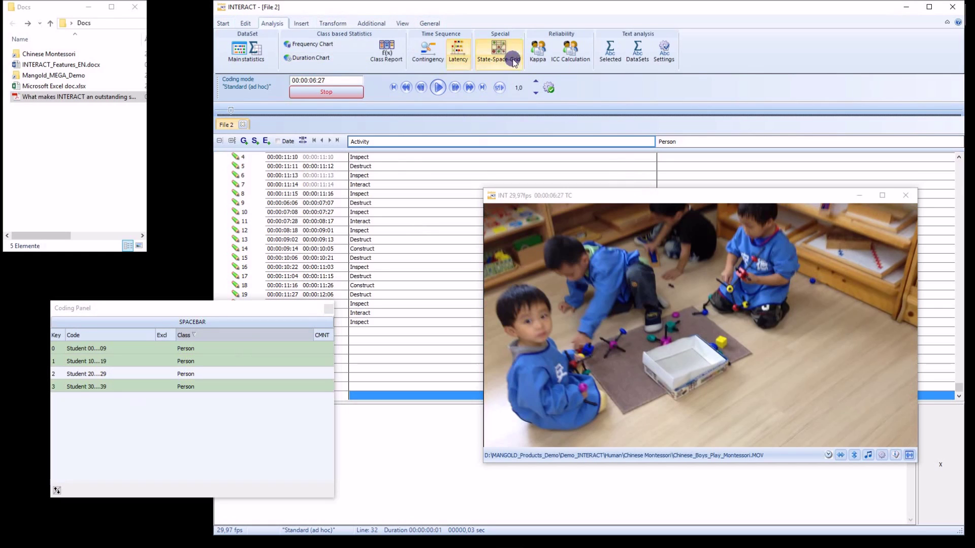
- In Observation settings, confirm ending the current observation and select Lexical (post hoc) coding
{"action": "left_click", "coordinate": [223, 23]}
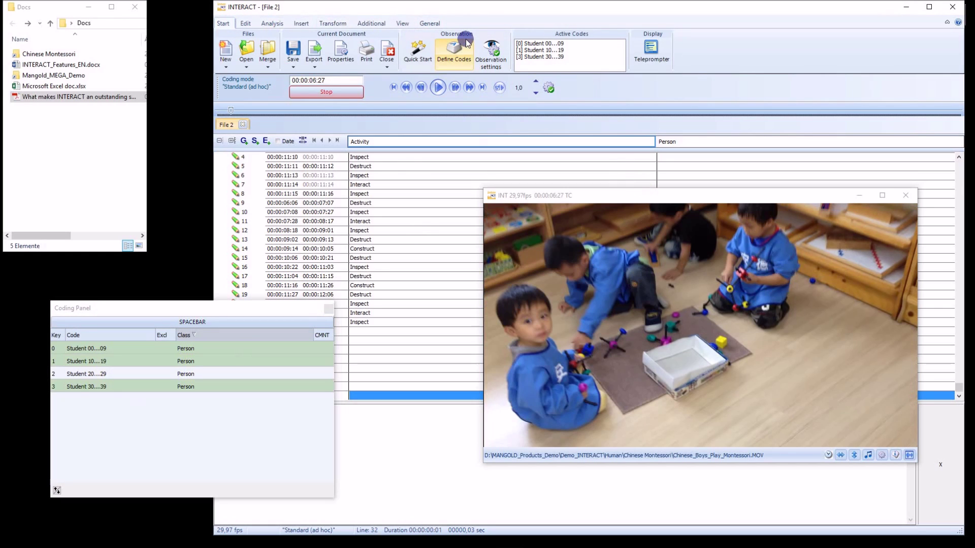
{"action": "left_click", "coordinate": [491, 51]}
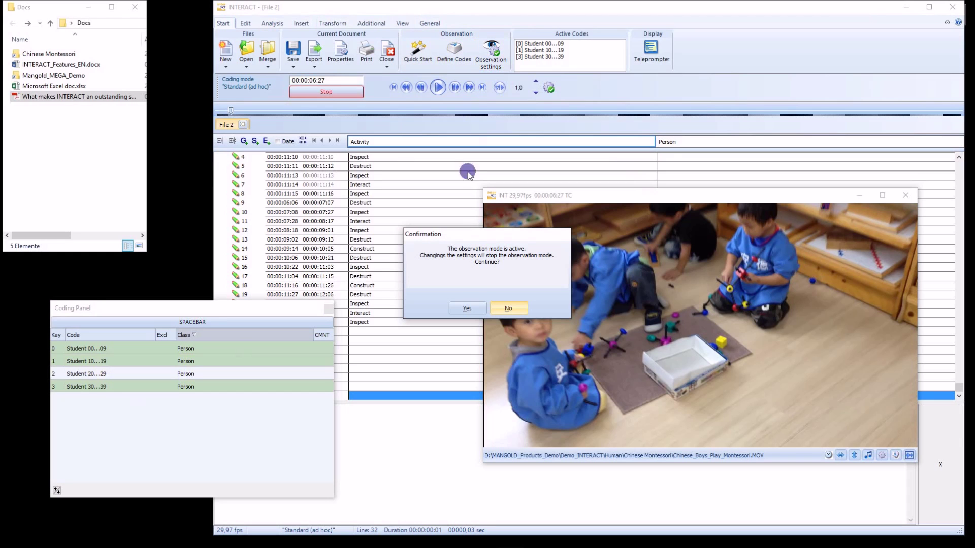
{"action": "left_click", "coordinate": [476, 307]}
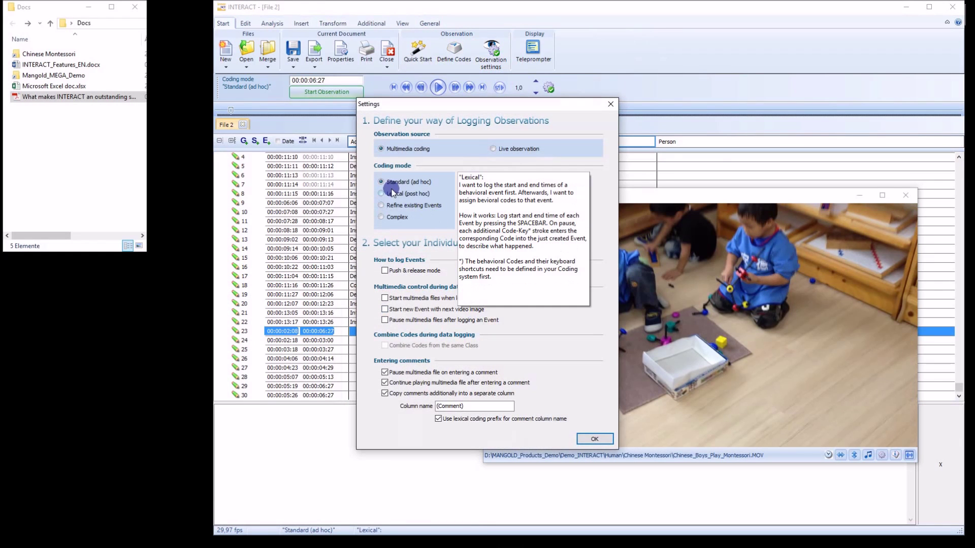
{"action": "left_click", "coordinate": [392, 197]}
{"action": "left_click", "coordinate": [594, 438]}
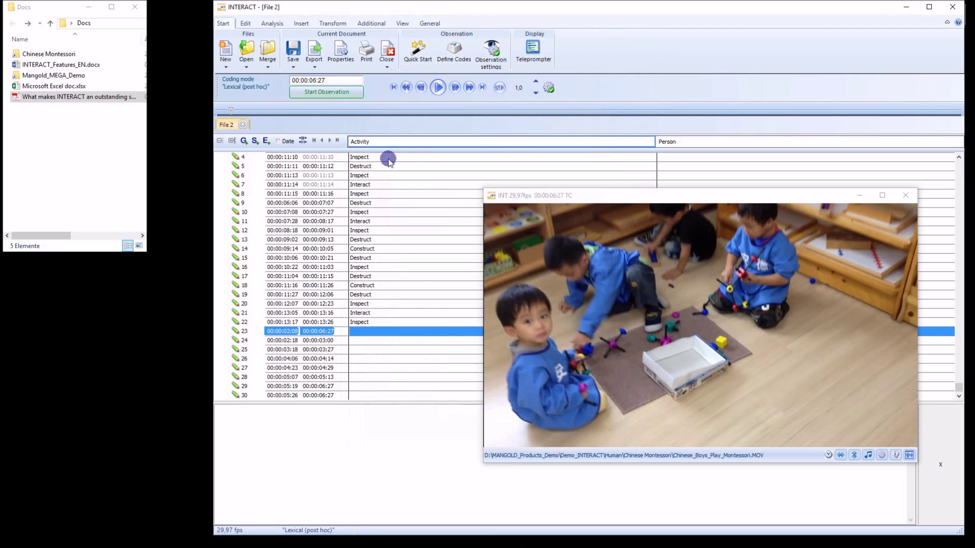
- Start a live observation and code group-one student 2 as talking among students
{"action": "left_click", "coordinate": [345, 93]}
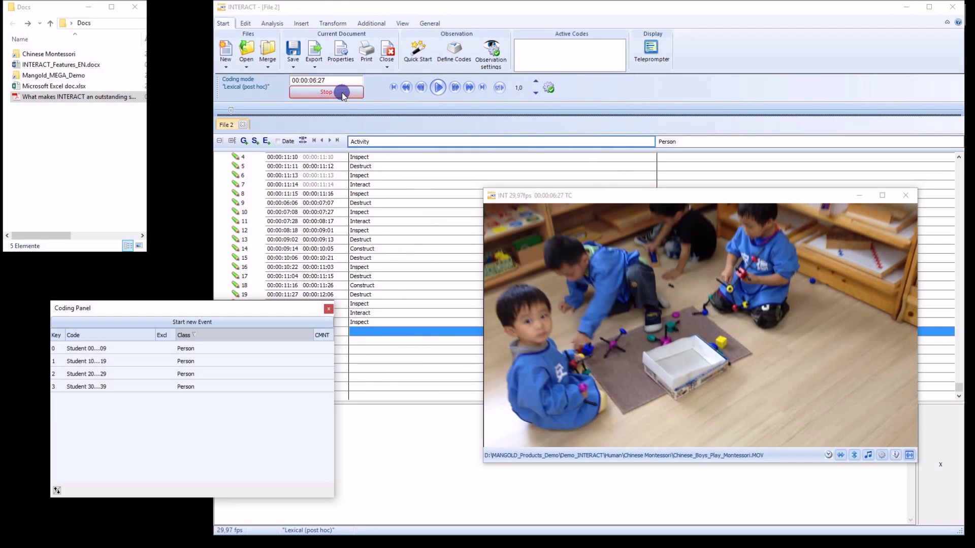
{"action": "left_click", "coordinate": [257, 353]}
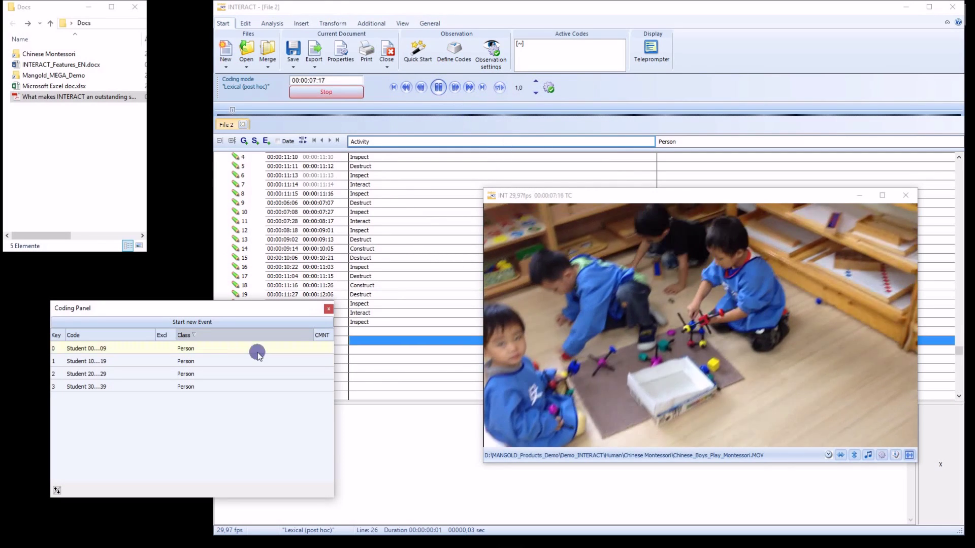
{"action": "left_click", "coordinate": [145, 354]}
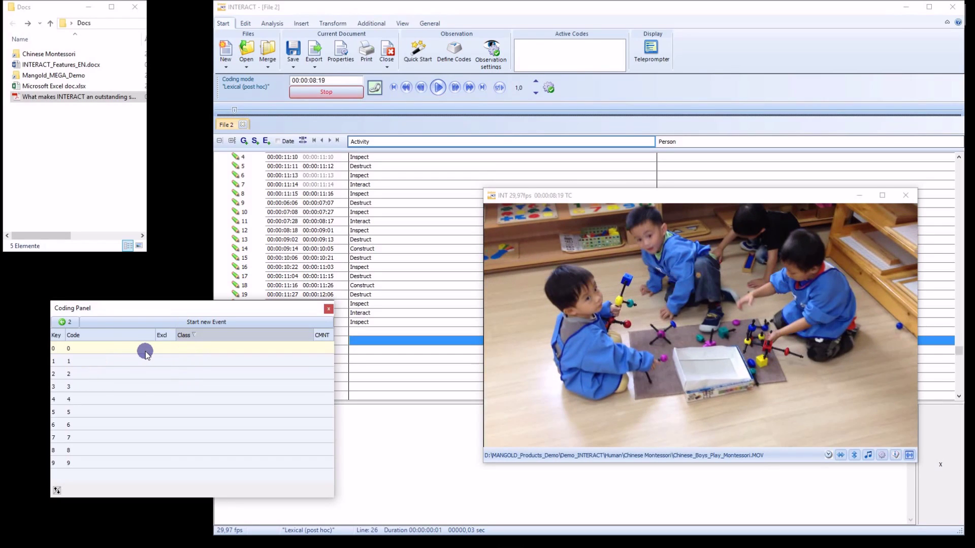
{"action": "left_click", "coordinate": [133, 375]}
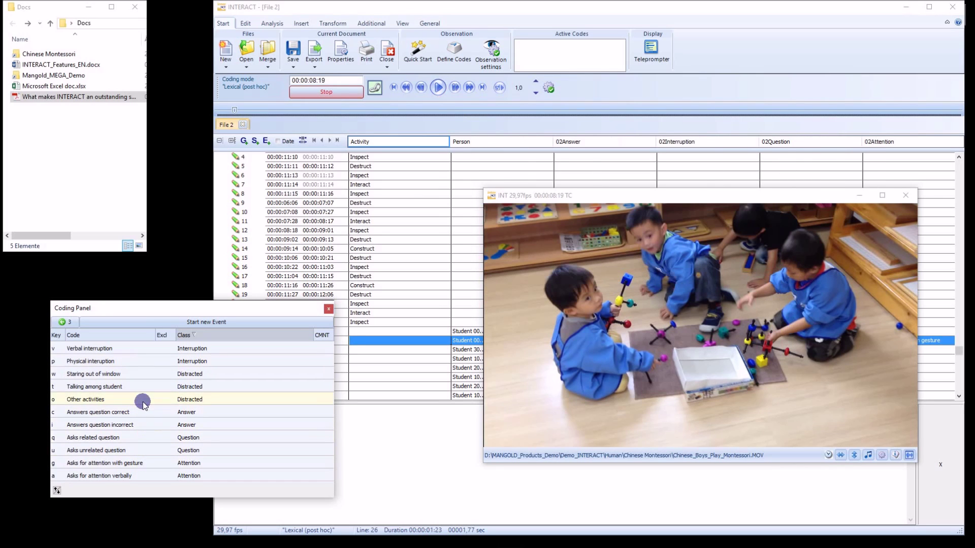
{"action": "left_click_drag", "start_coordinate": [633, 196], "coordinate": [597, 378]}
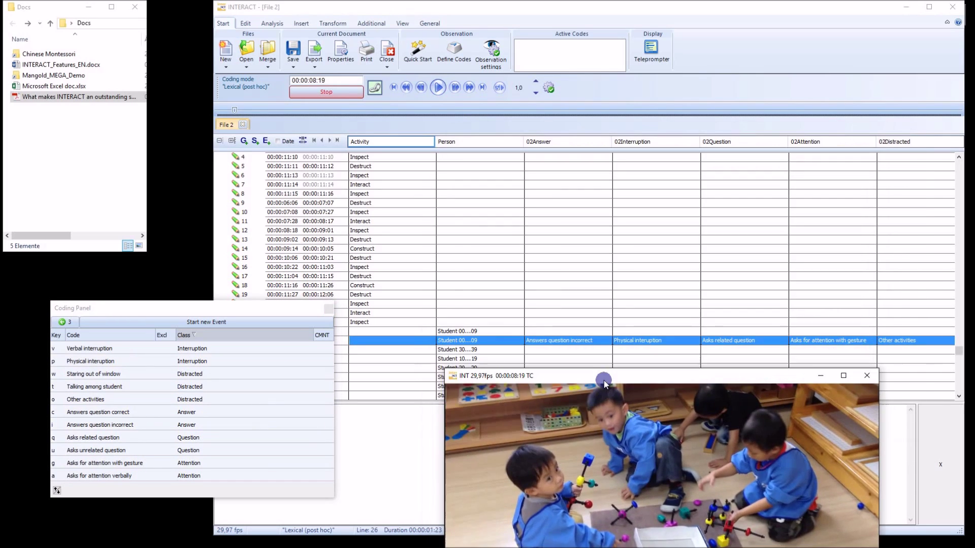
{"action": "left_click", "coordinate": [194, 388]}
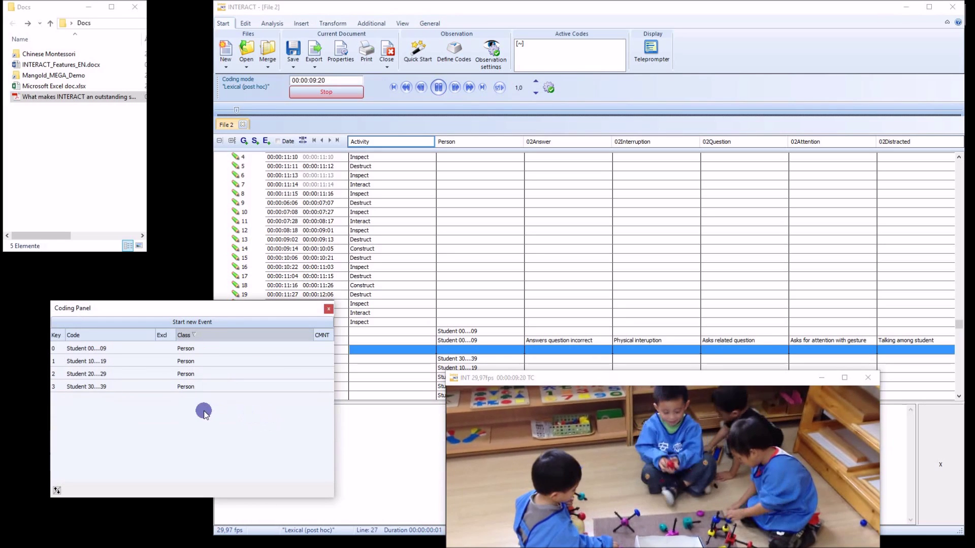
- Code student 6 with other activities, an unrelated question and an incorrect answer
{"action": "left_click", "coordinate": [167, 361]}
{"action": "left_click", "coordinate": [155, 426]}
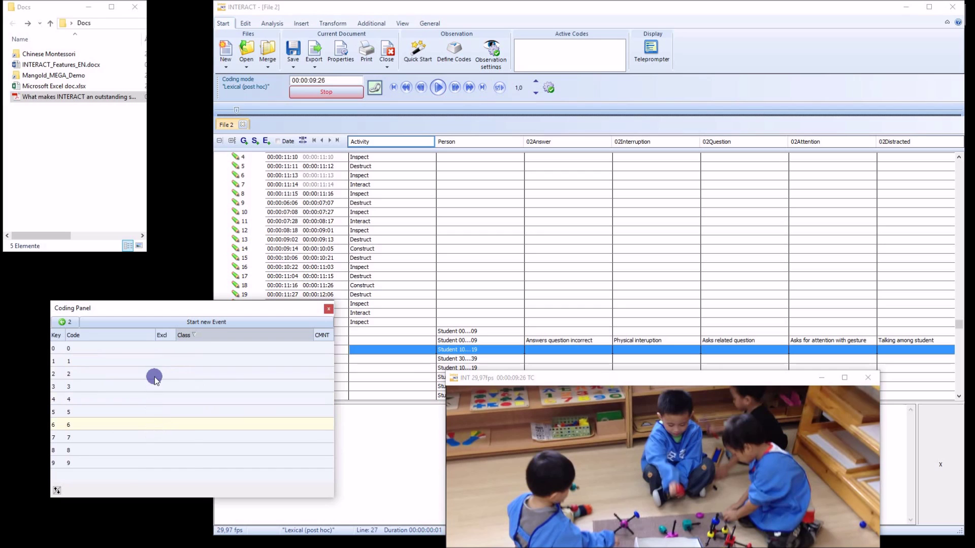
{"action": "left_click", "coordinate": [153, 399]}
{"action": "left_click", "coordinate": [171, 451]}
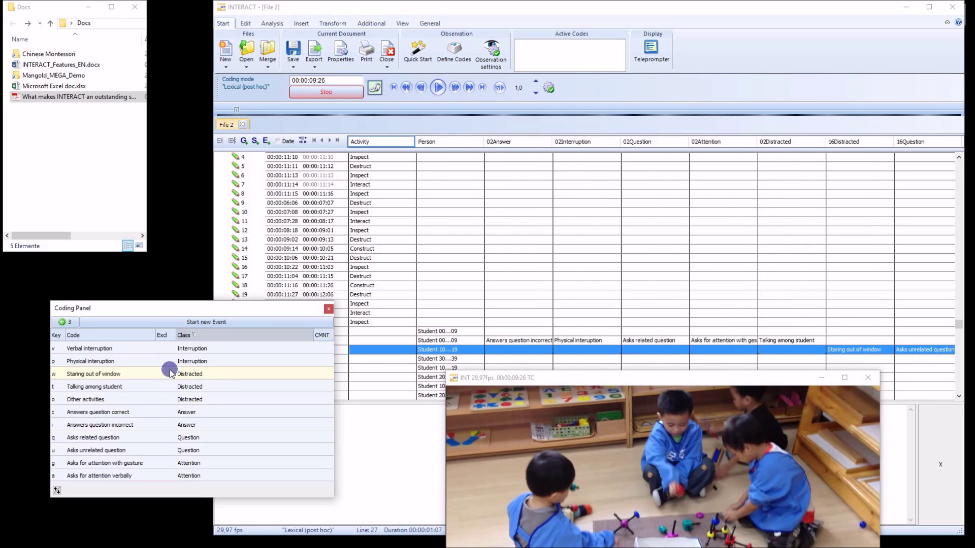
{"action": "left_click", "coordinate": [169, 426]}
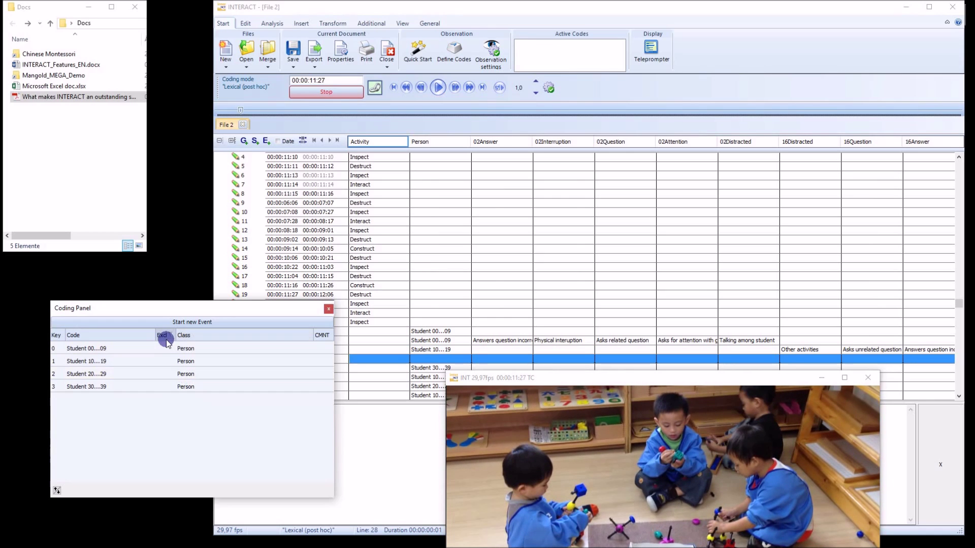
- Code student 2 with correct answer, physical interruption and talking among students, then stop observing
{"action": "left_click", "coordinate": [162, 349]}
{"action": "left_click", "coordinate": [168, 370]}
{"action": "left_click", "coordinate": [169, 412]}
{"action": "left_click", "coordinate": [161, 363]}
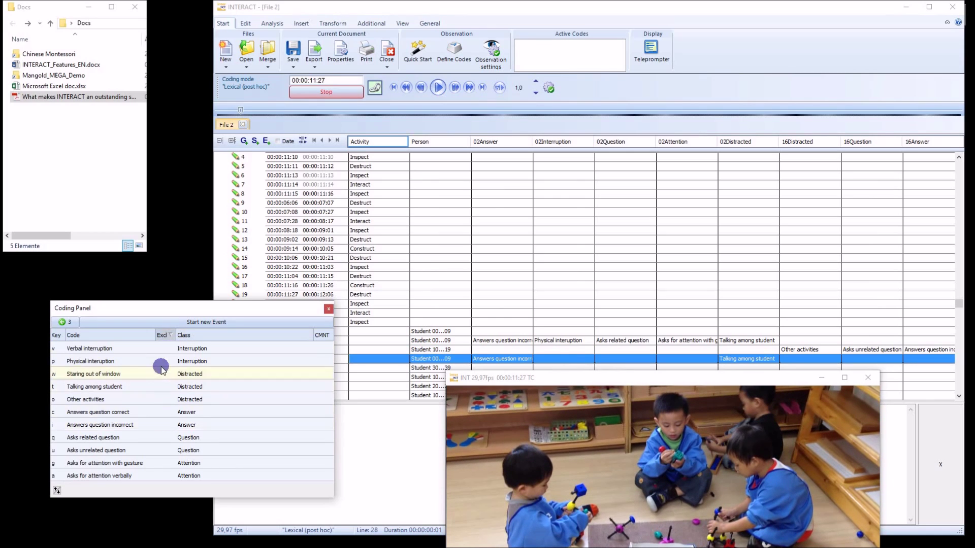
{"action": "left_click", "coordinate": [162, 387]}
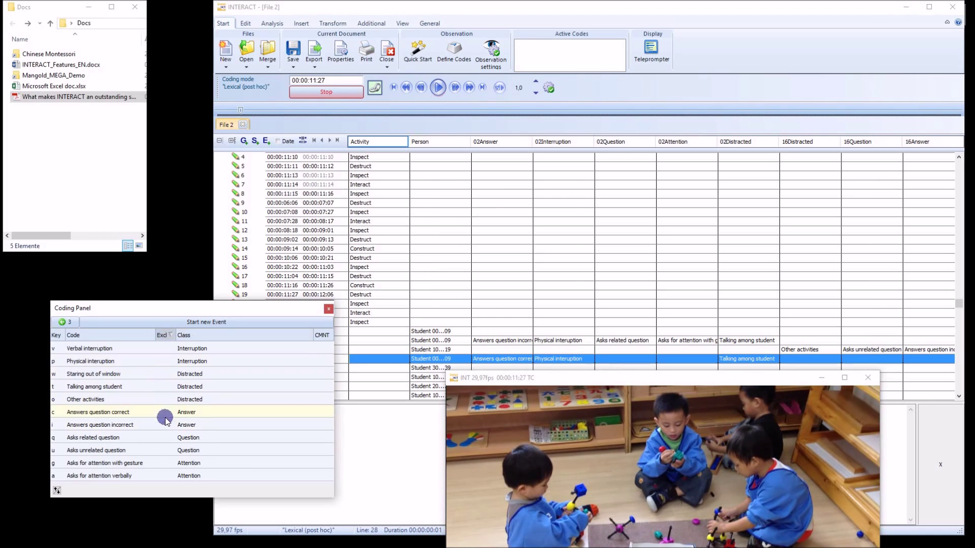
{"action": "left_click", "coordinate": [353, 94]}
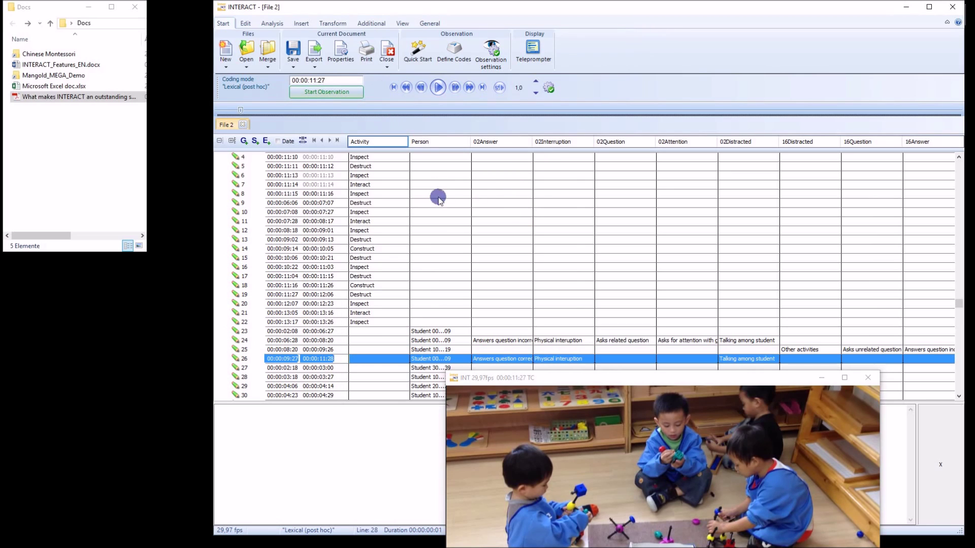
- Open Full Study.act and expand then collapse Set 1 twice to preview its events
{"action": "left_click", "coordinate": [246, 65]}
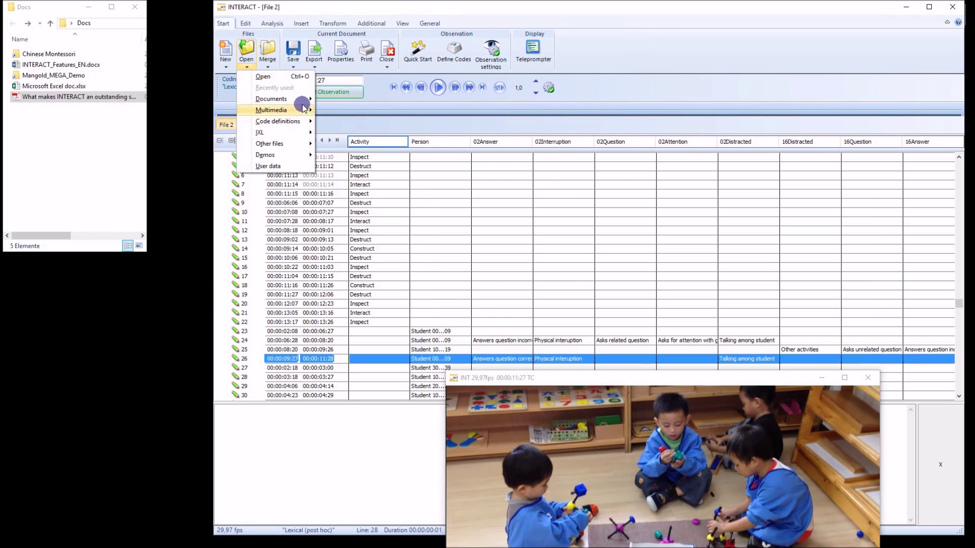
{"action": "mouse_move", "coordinate": [303, 99]}
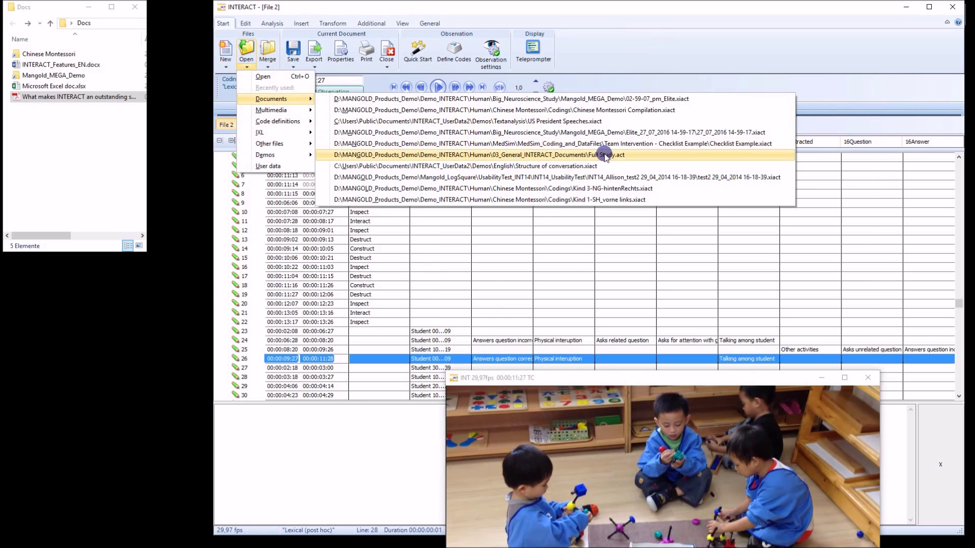
{"action": "left_click", "coordinate": [604, 155]}
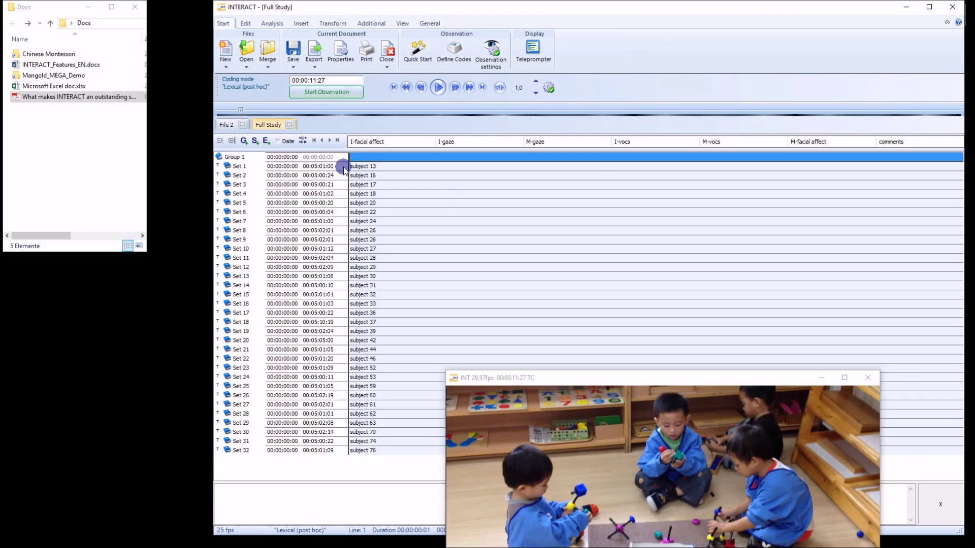
{"action": "double_click", "coordinate": [343, 167]}
{"action": "double_click", "coordinate": [343, 168]}
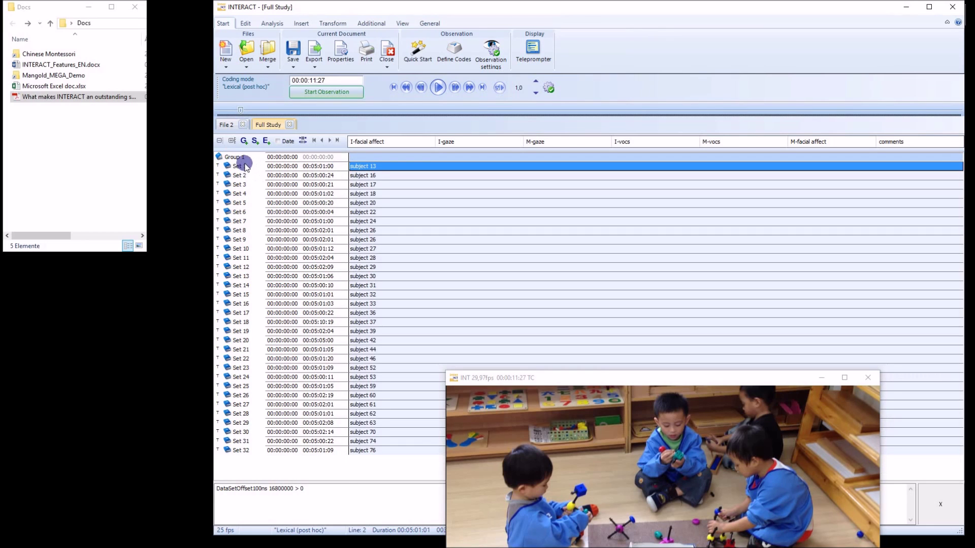
{"action": "double_click", "coordinate": [343, 168]}
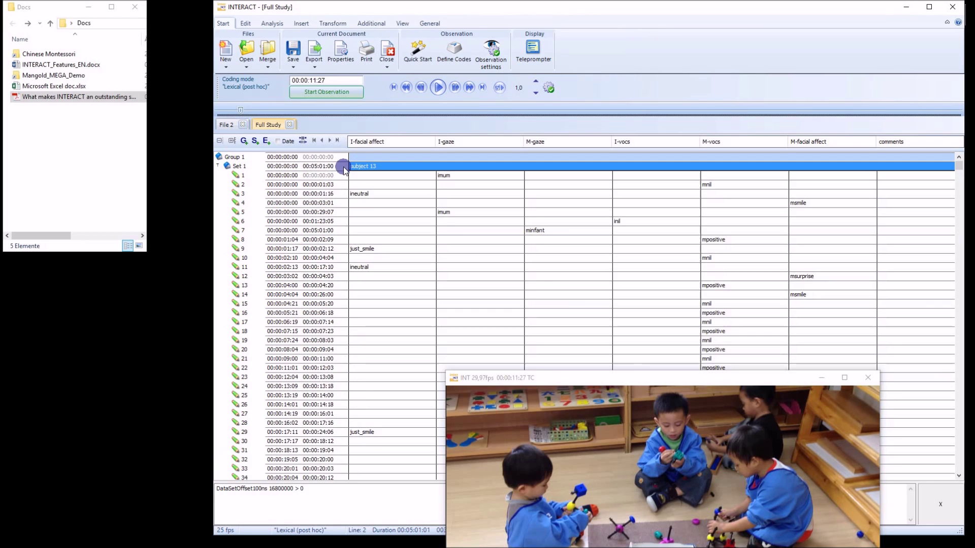
{"action": "double_click", "coordinate": [343, 167]}
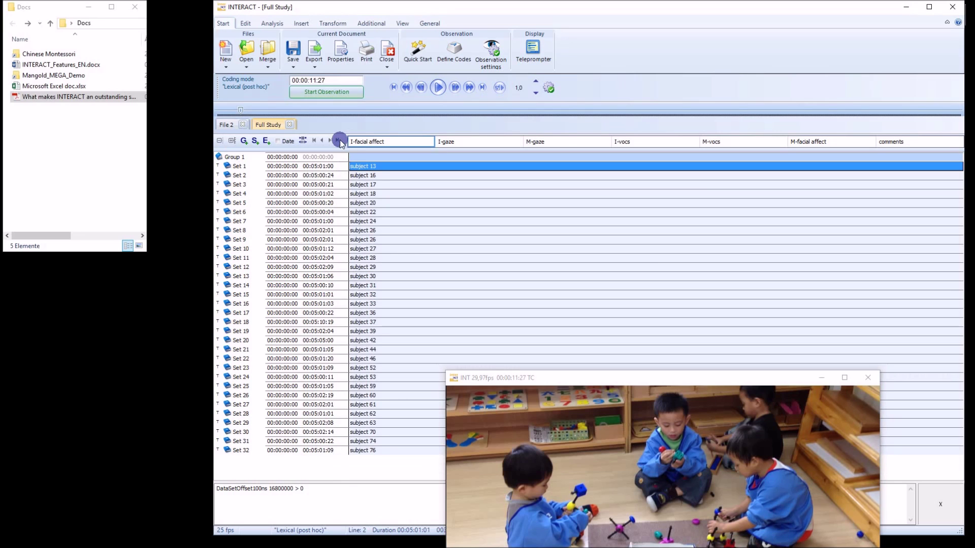
- Run Main statistics with all codes and chart DataSet 1 of subject 13 as a time line
{"action": "left_click", "coordinate": [269, 24]}
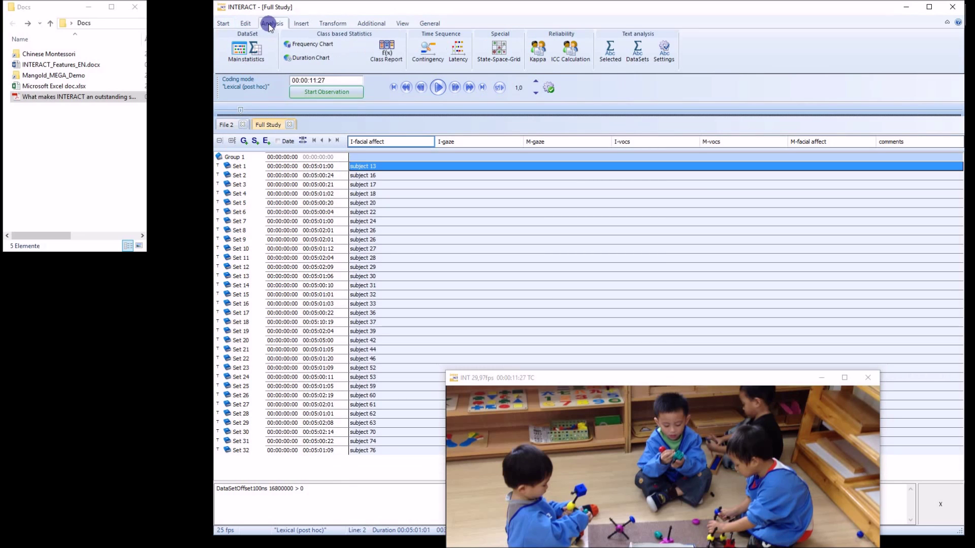
{"action": "left_click", "coordinate": [255, 54]}
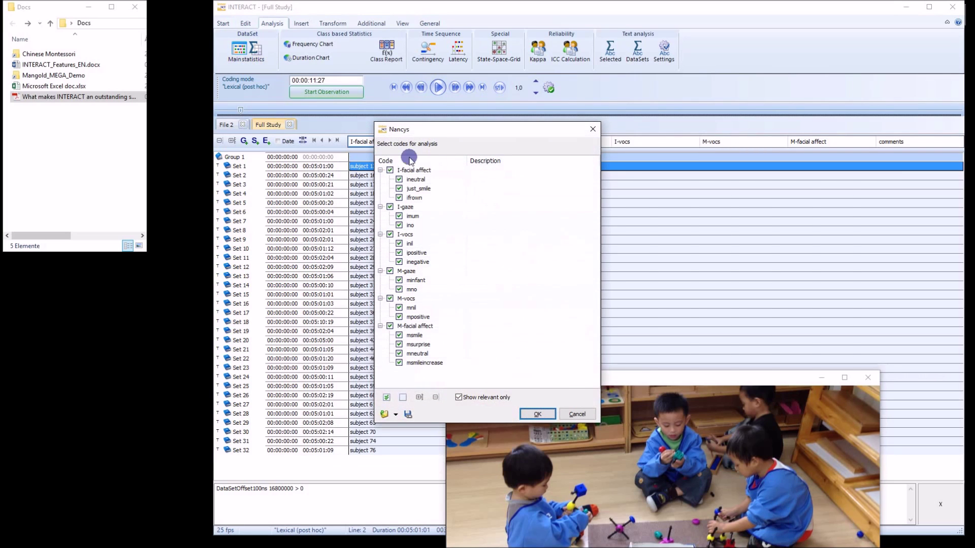
{"action": "left_click", "coordinate": [536, 414]}
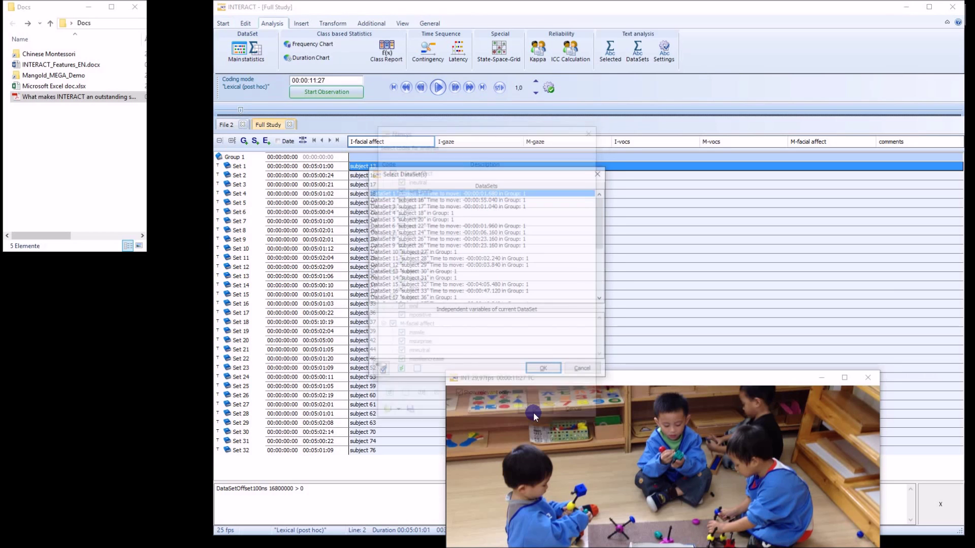
{"action": "double_click", "coordinate": [411, 192]}
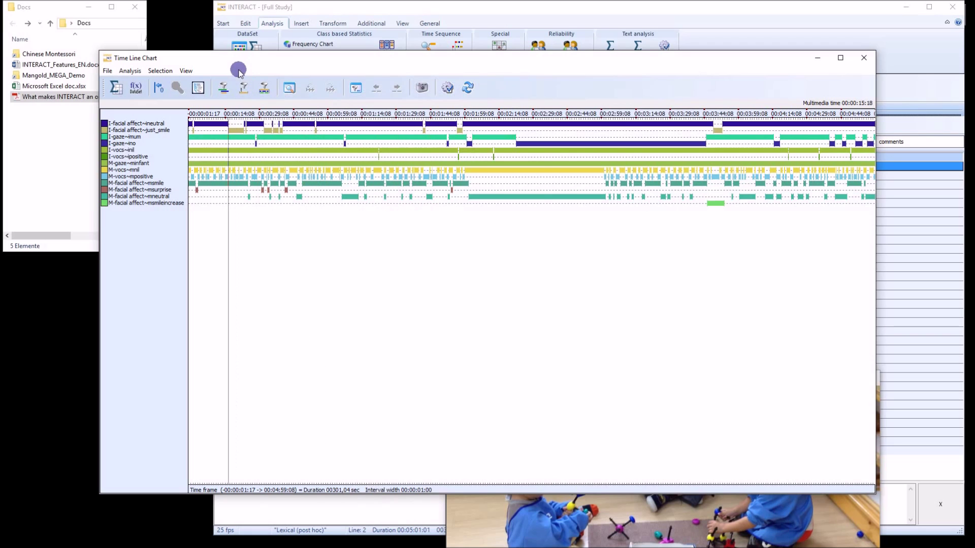
- Move the Time Line Chart down and expand Set 1 to list its coded events
{"action": "left_click_drag", "start_coordinate": [240, 51], "coordinate": [261, 303]}
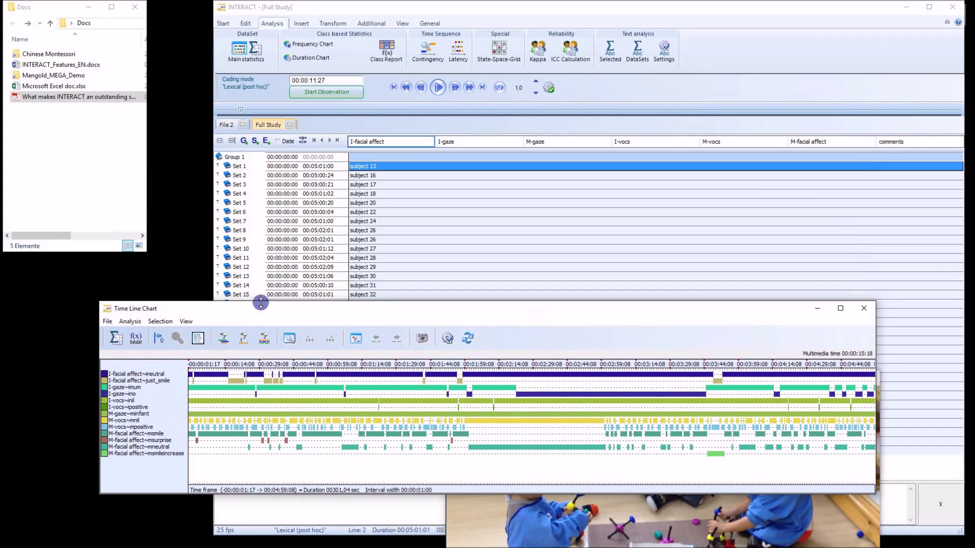
{"action": "double_click", "coordinate": [227, 168]}
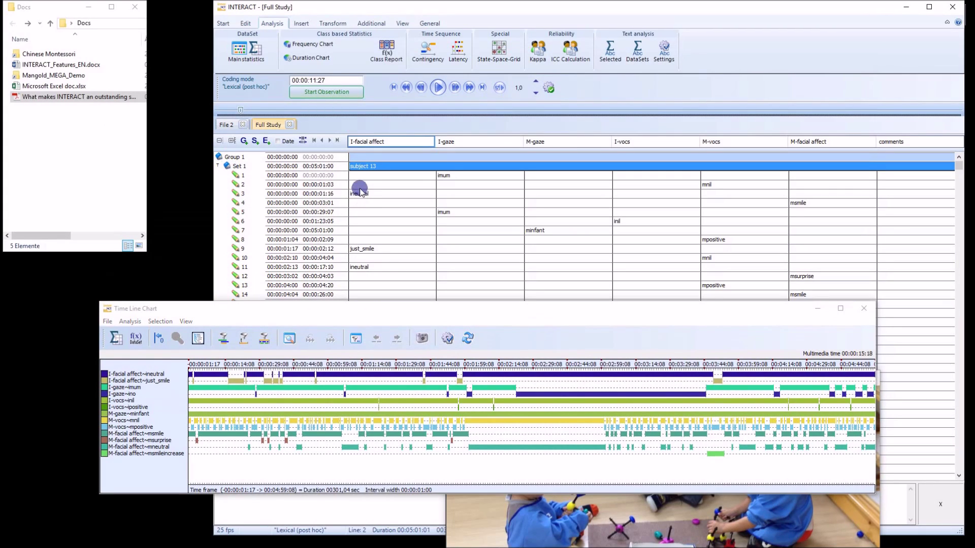
{"action": "left_click_drag", "start_coordinate": [322, 310], "coordinate": [322, 289]}
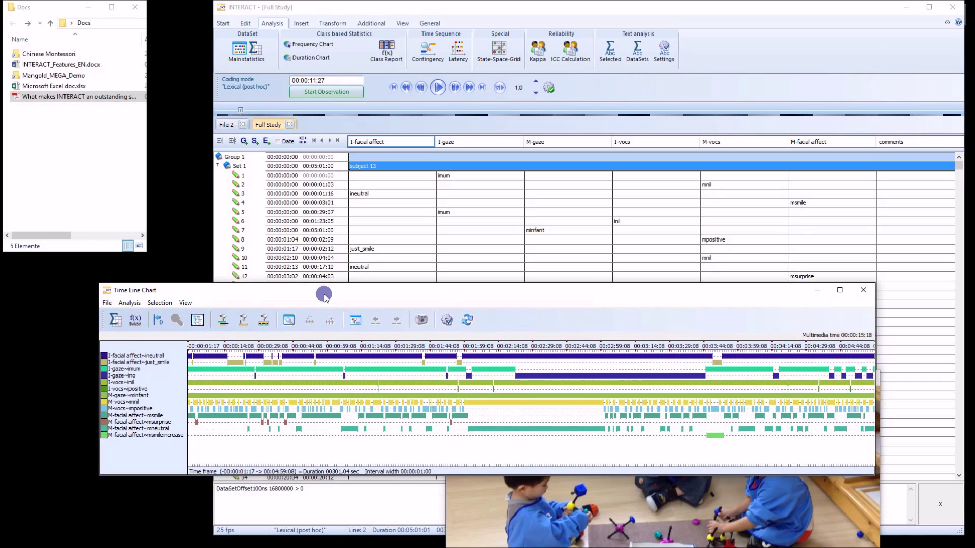
- Jump the time cursor to about 3:04, then back to 0:27, and calculate the data set's statistics
{"action": "left_click", "coordinate": [613, 388]}
{"action": "left_click", "coordinate": [252, 435]}
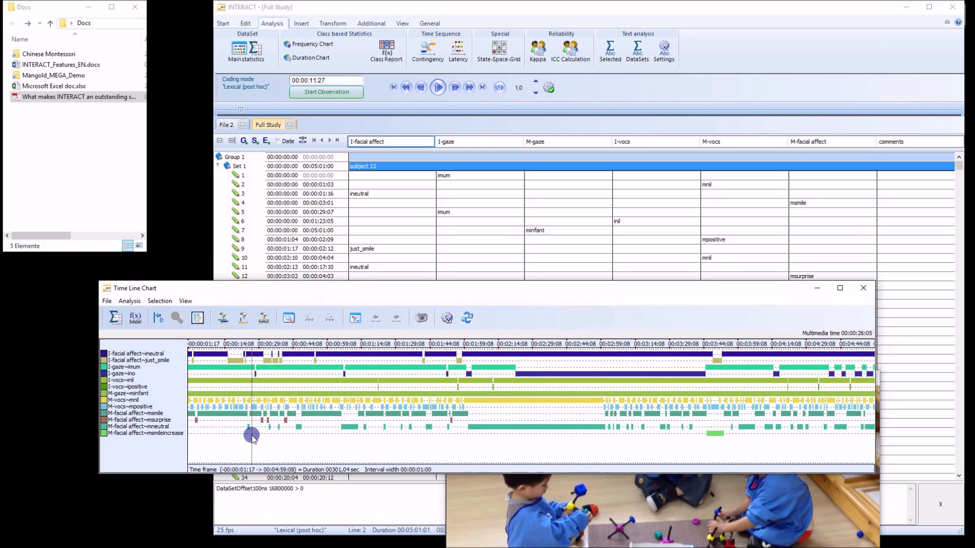
{"action": "left_click_drag", "start_coordinate": [252, 436], "coordinate": [167, 341]}
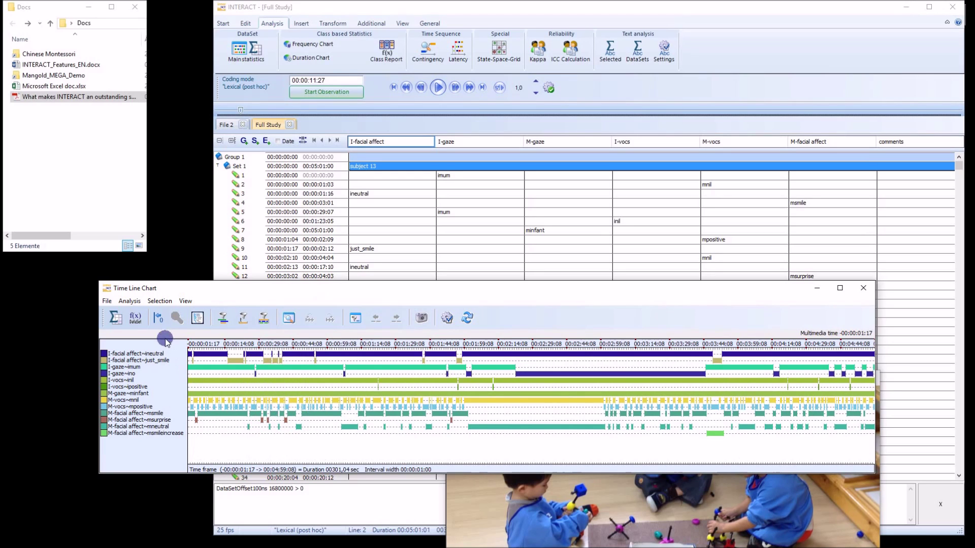
{"action": "left_click", "coordinate": [141, 322]}
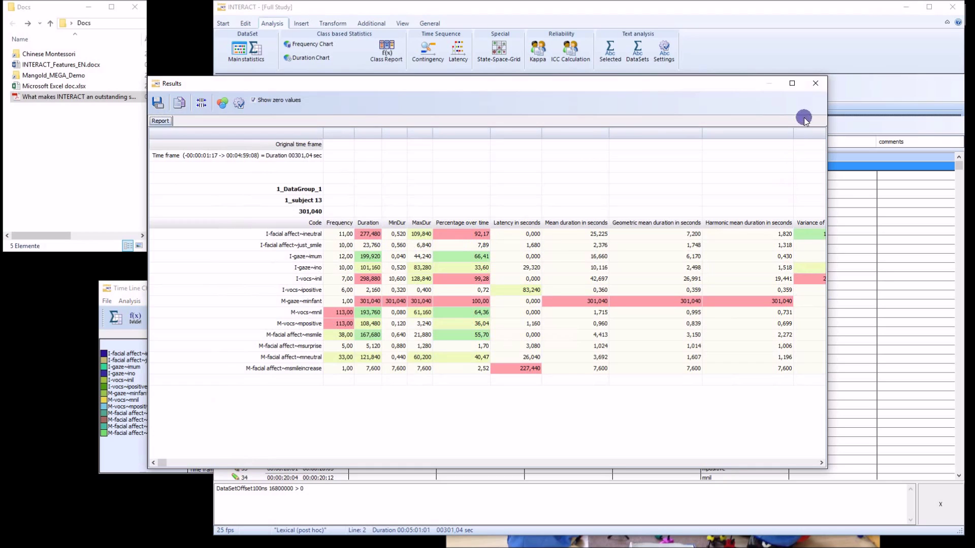
{"action": "left_click", "coordinate": [819, 83]}
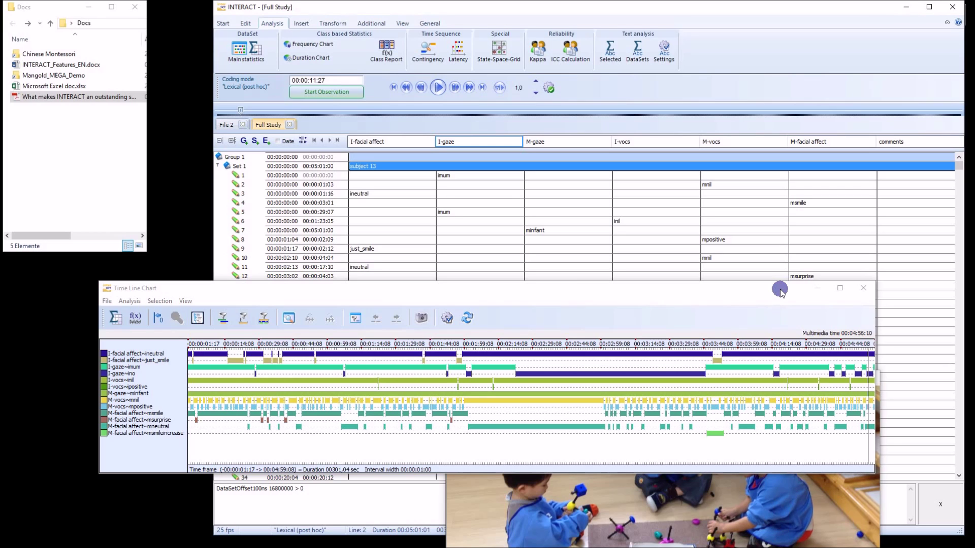
- Drag the Time Line Chart window up so the classroom video shows beneath it
{"action": "left_click_drag", "start_coordinate": [751, 293], "coordinate": [753, 190]}
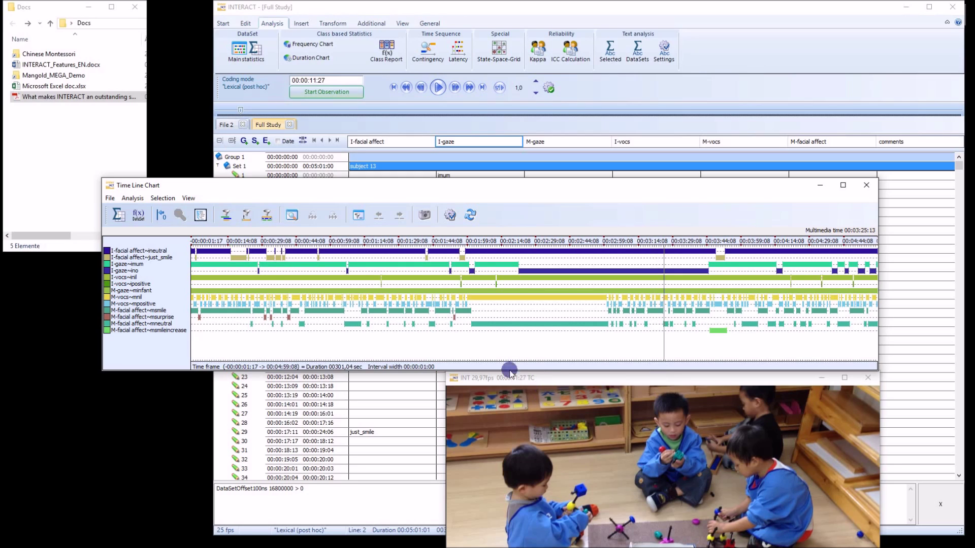
- Set time to about 00:00:17 and create class xxx, code yyy events where ineutral and minfant co-occur
{"action": "left_click", "coordinate": [239, 260]}
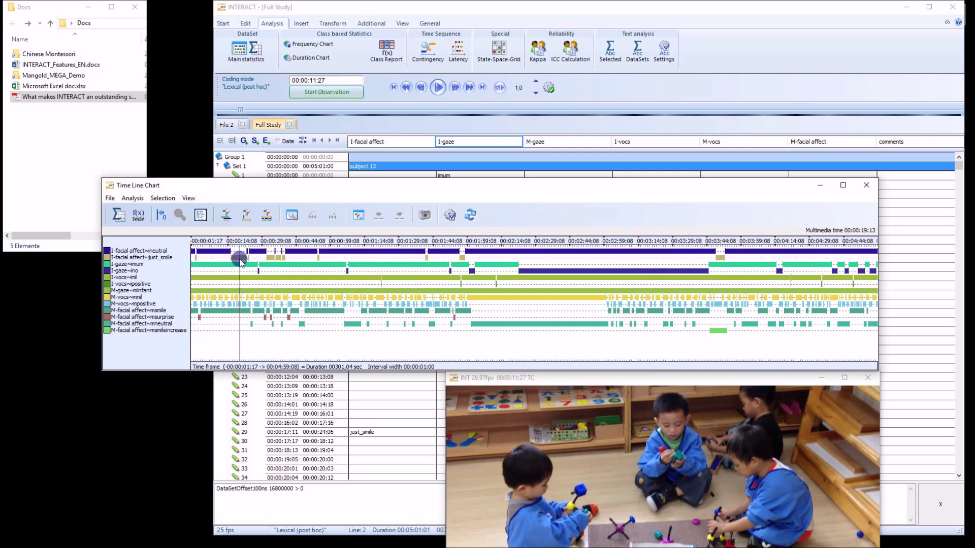
{"action": "mouse_move", "coordinate": [240, 260]}
{"action": "left_mouse_down"}
{"action": "mouse_move", "coordinate": [223, 325]}
{"action": "mouse_move", "coordinate": [237, 249]}
{"action": "left_mouse_up"}
{"action": "left_click", "coordinate": [227, 215]}
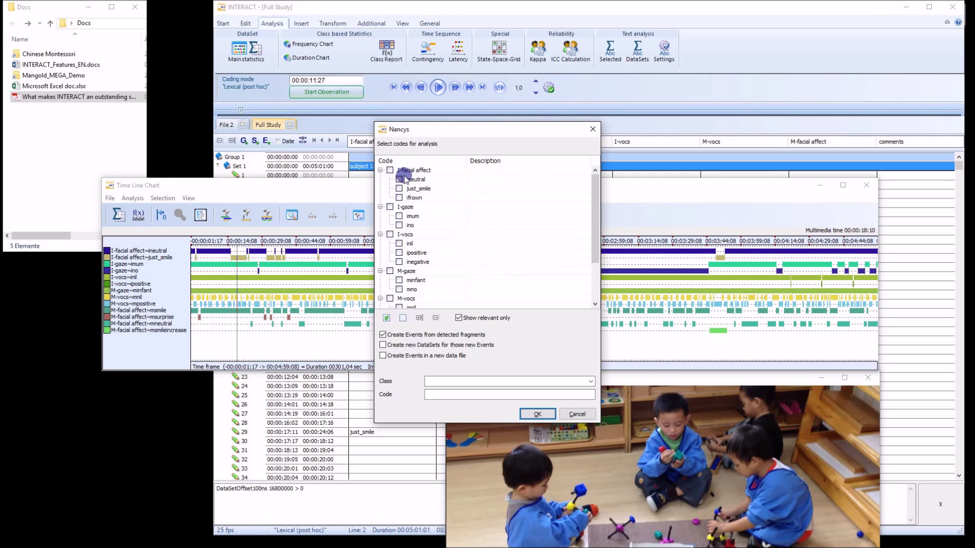
{"action": "left_click", "coordinate": [399, 179]}
{"action": "left_click", "coordinate": [399, 280]}
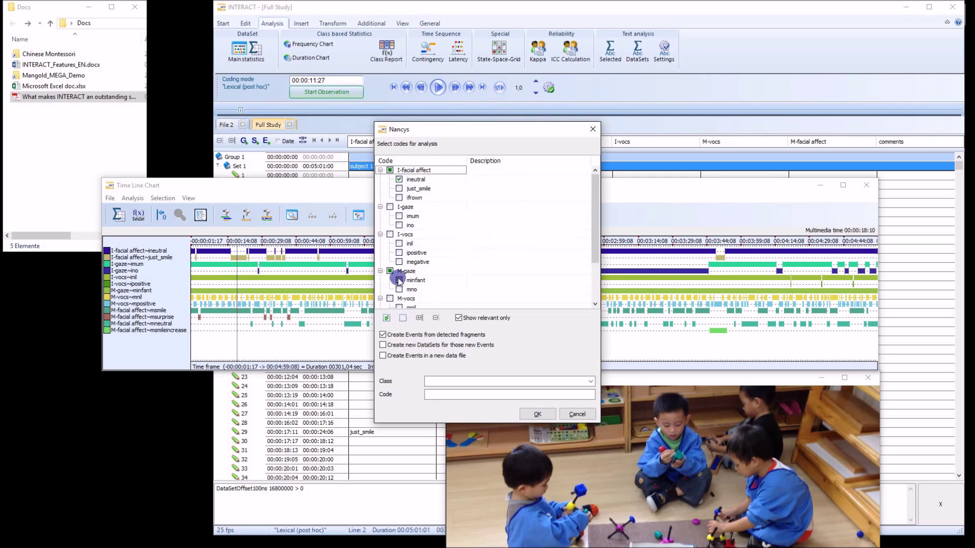
{"action": "left_click", "coordinate": [476, 381]}
{"action": "type", "text": "xxx"}
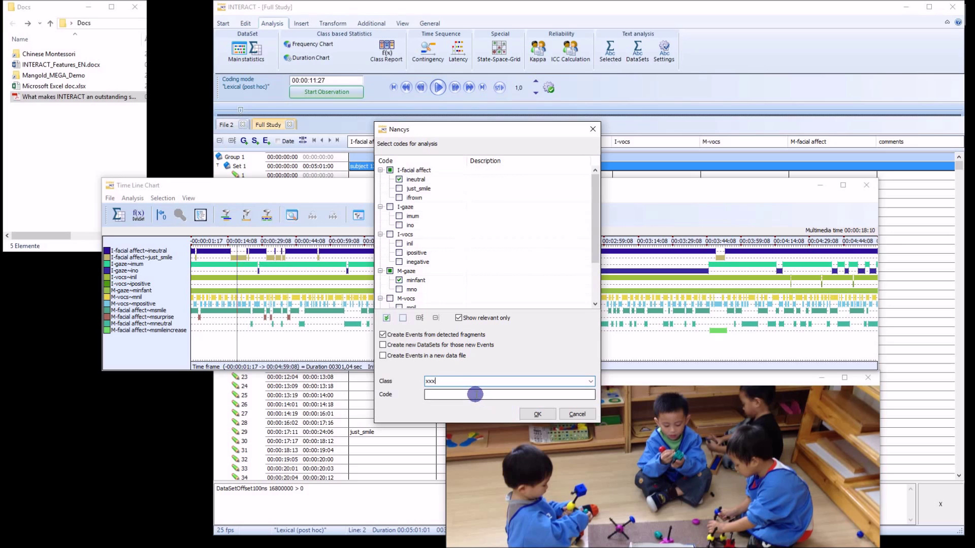
{"action": "left_click", "coordinate": [475, 394]}
{"action": "type", "text": "yyy"}
{"action": "left_click", "coordinate": [537, 414]}
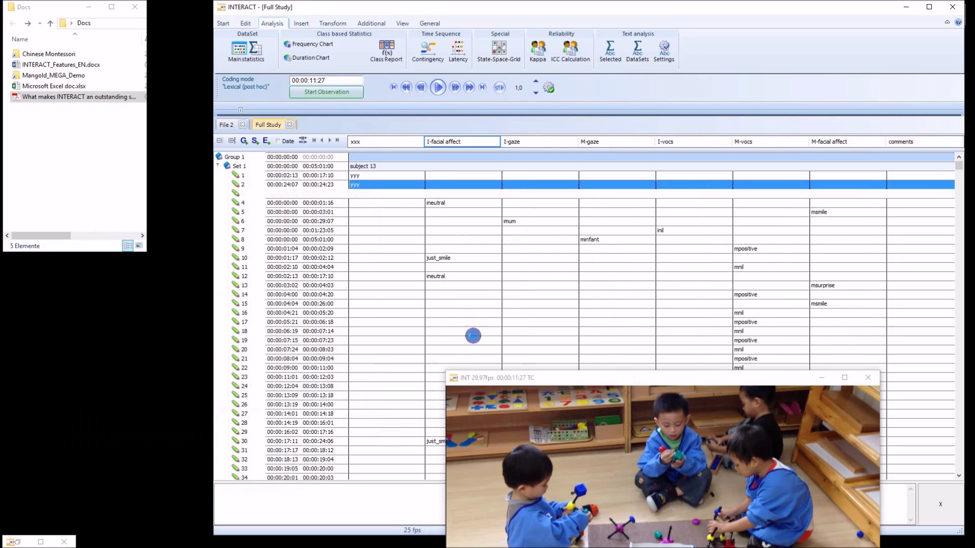
- View the new xxx events on the Time Line Chart, browse its Analysis menu, then close the chart
{"action": "left_click", "coordinate": [494, 307]}
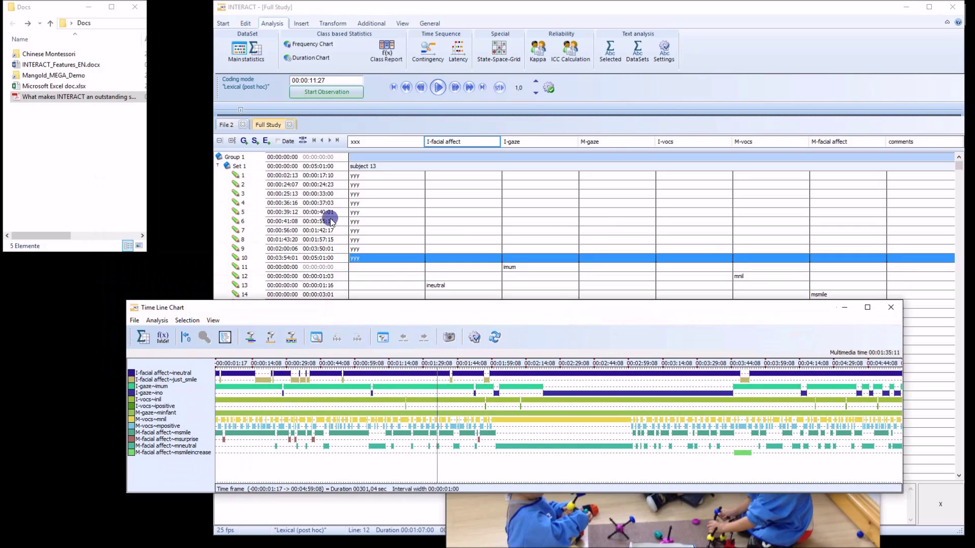
{"action": "left_click_drag", "start_coordinate": [404, 310], "coordinate": [422, 193]}
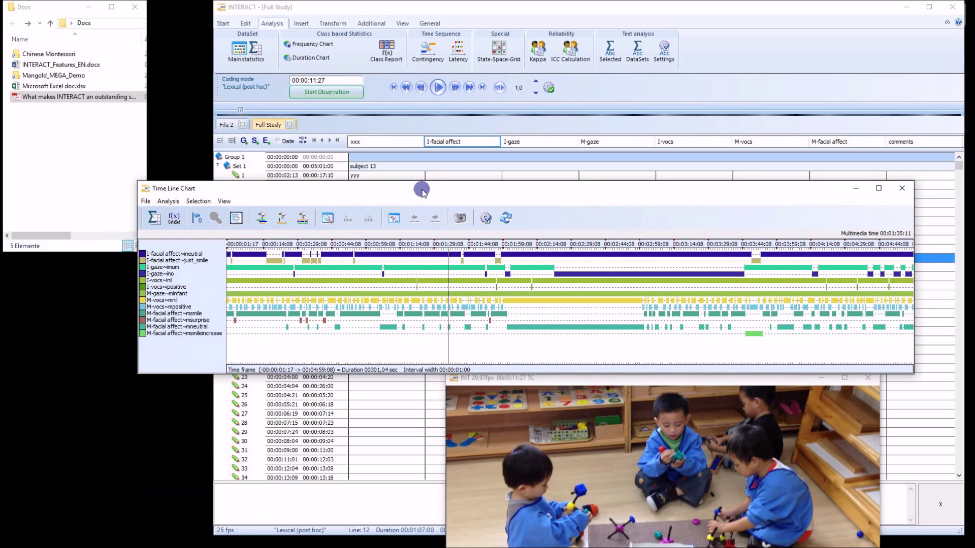
{"action": "left_click", "coordinate": [428, 57]}
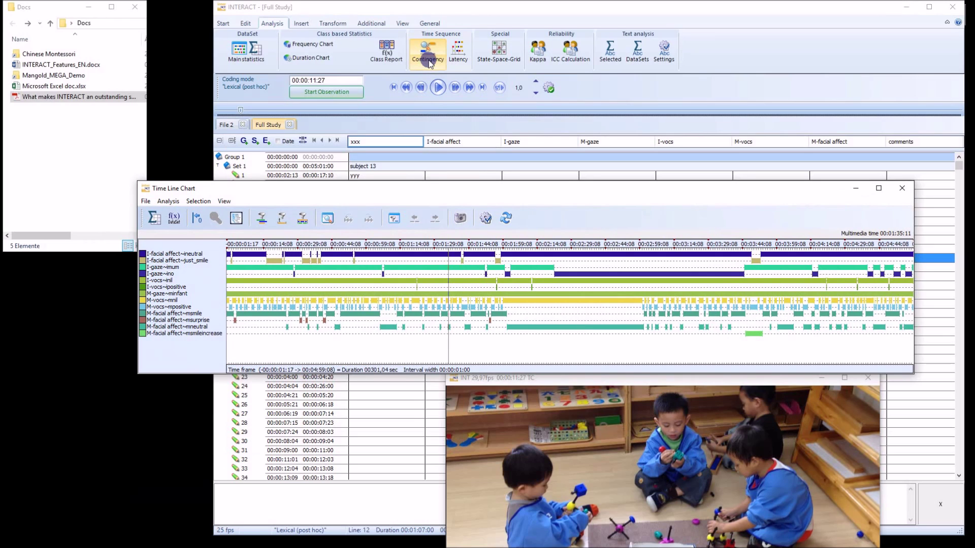
{"action": "left_click", "coordinate": [167, 201]}
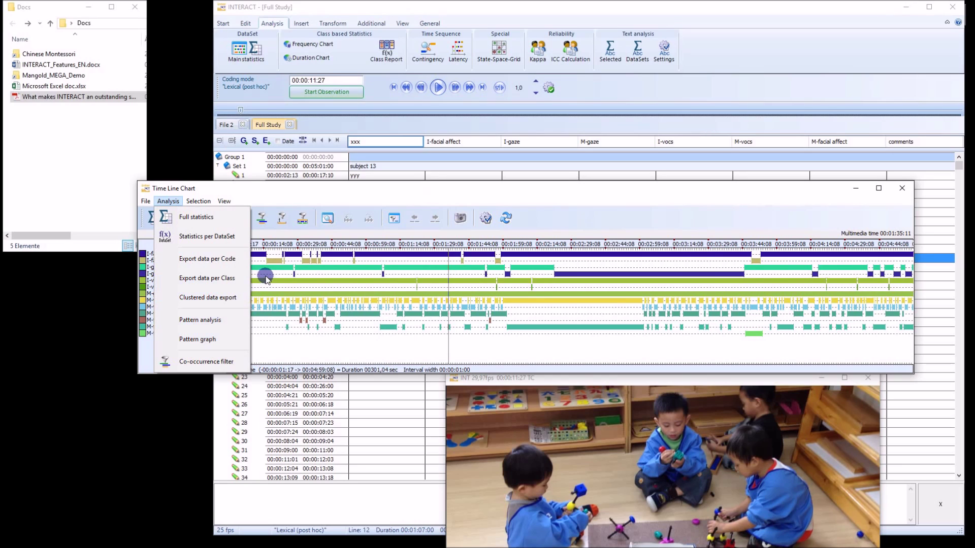
{"action": "mouse_move", "coordinate": [151, 203]}
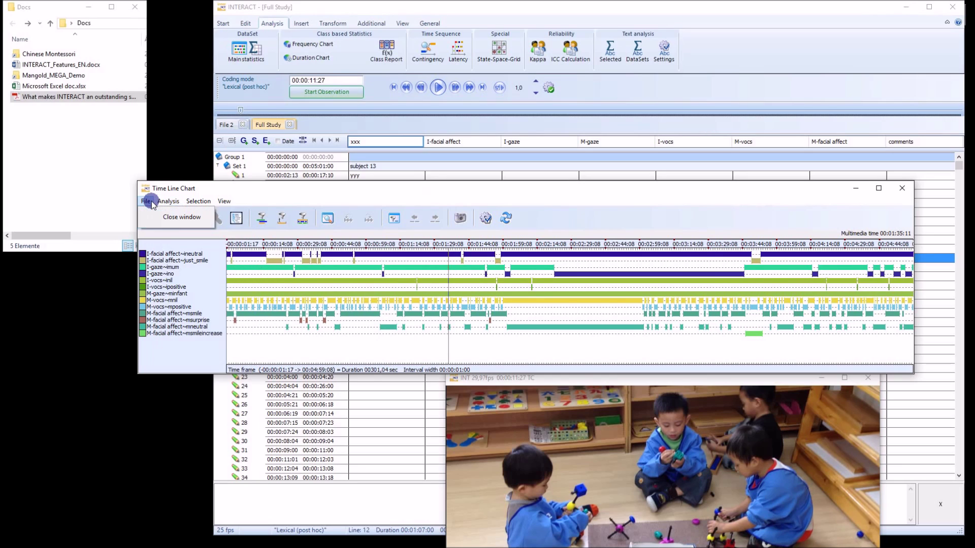
{"action": "left_click", "coordinate": [195, 190]}
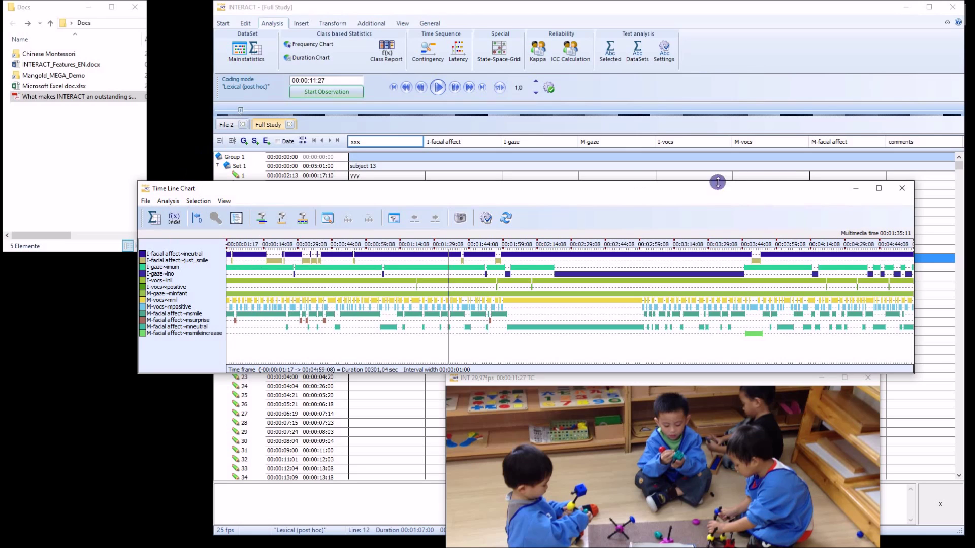
{"action": "left_click", "coordinate": [902, 188]}
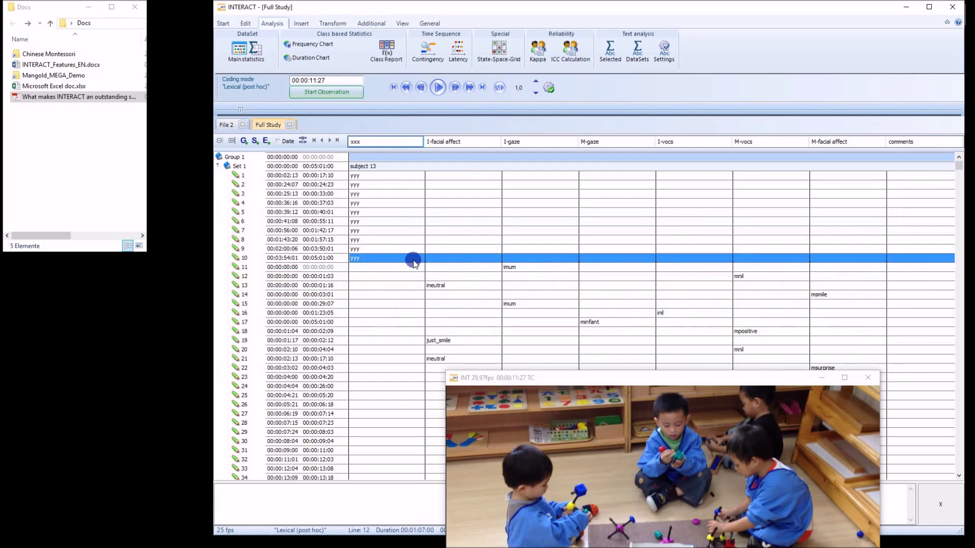
{"action": "left_click", "coordinate": [434, 304]}
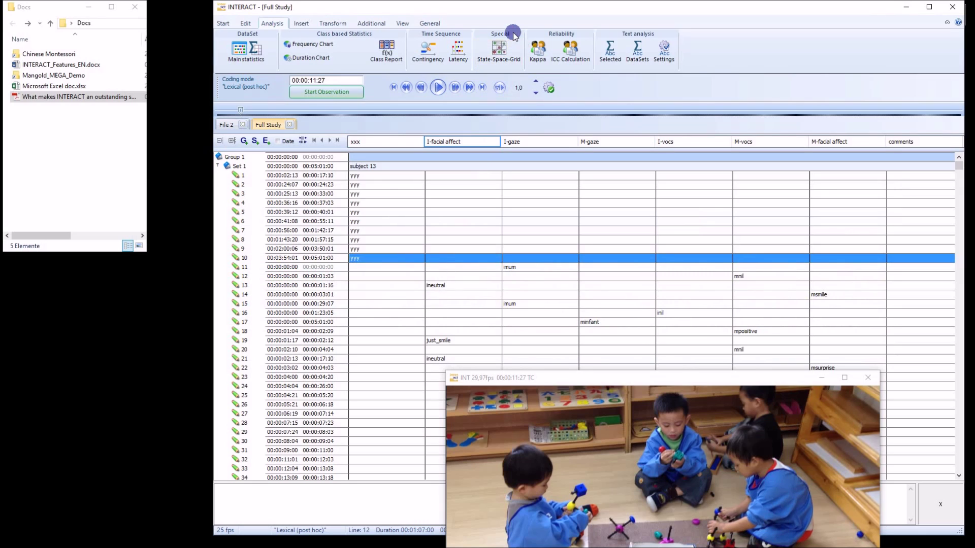
{"action": "left_click", "coordinate": [499, 48]}
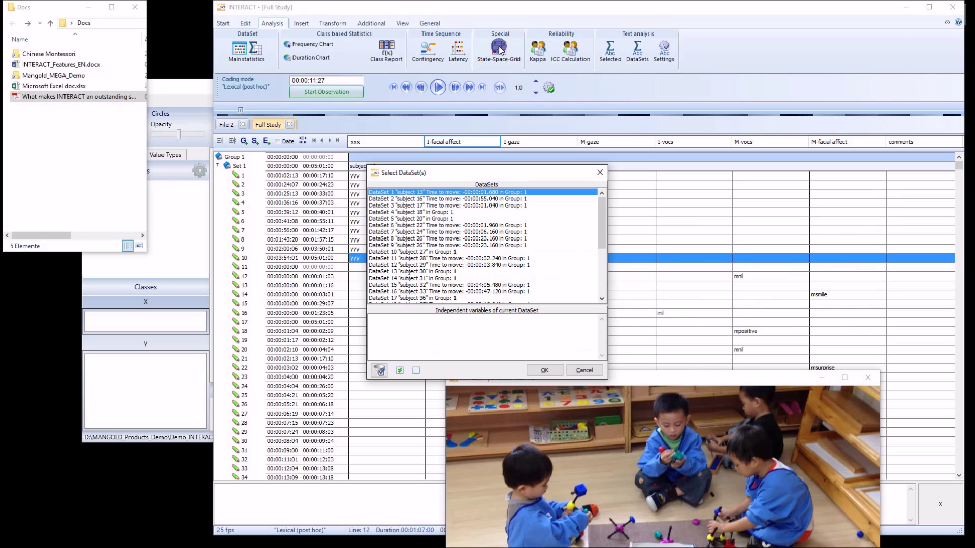
{"action": "left_click_drag", "start_coordinate": [430, 193], "coordinate": [431, 247]}
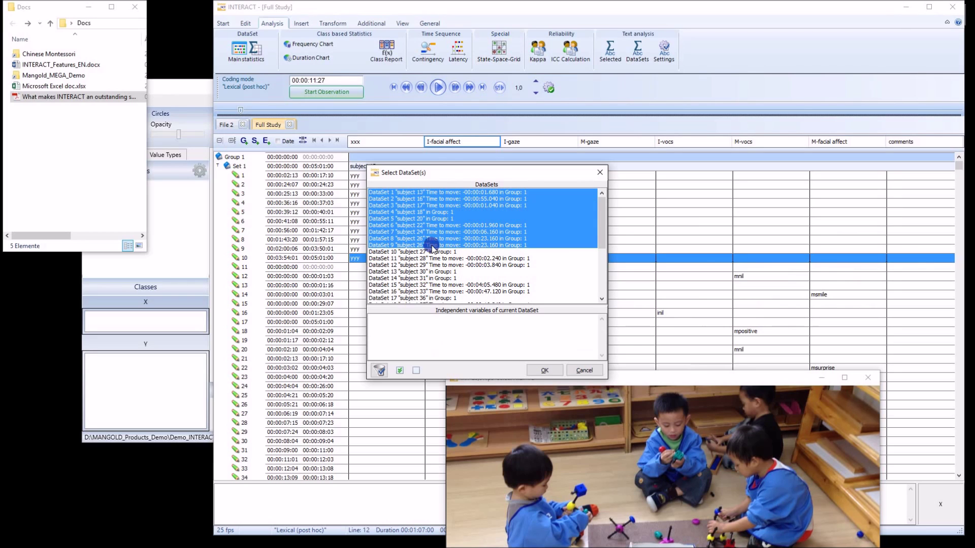
{"action": "left_click", "coordinate": [544, 370]}
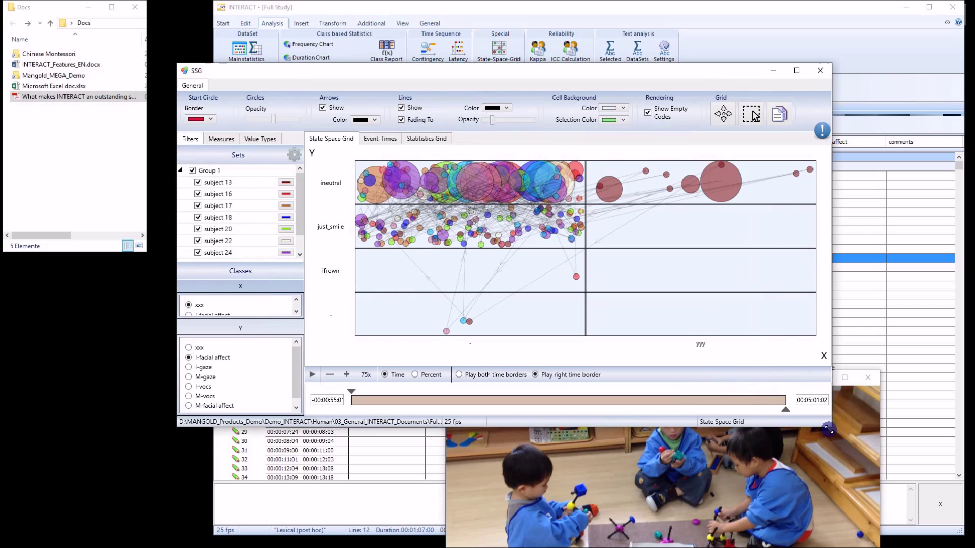
{"action": "left_click_drag", "start_coordinate": [830, 427], "coordinate": [854, 511]}
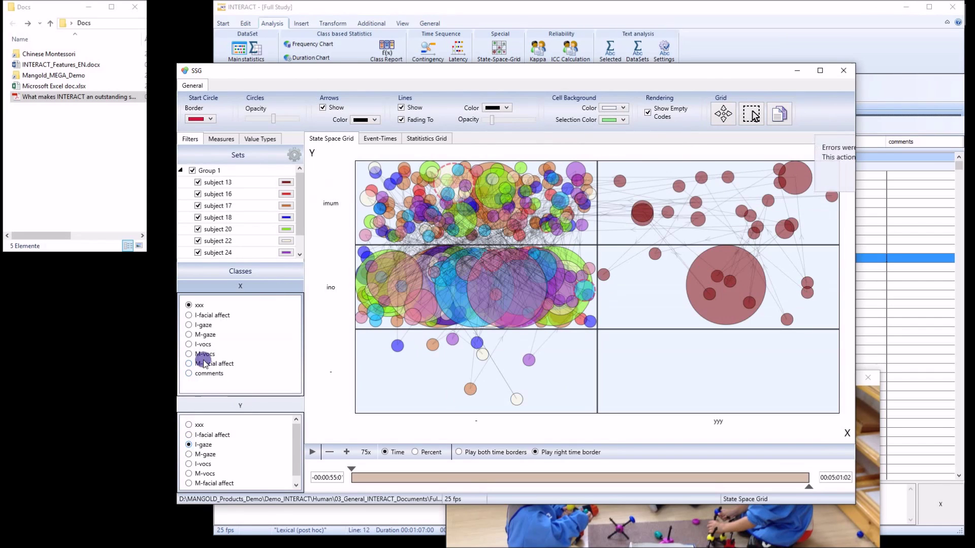
{"action": "left_click", "coordinate": [188, 316]}
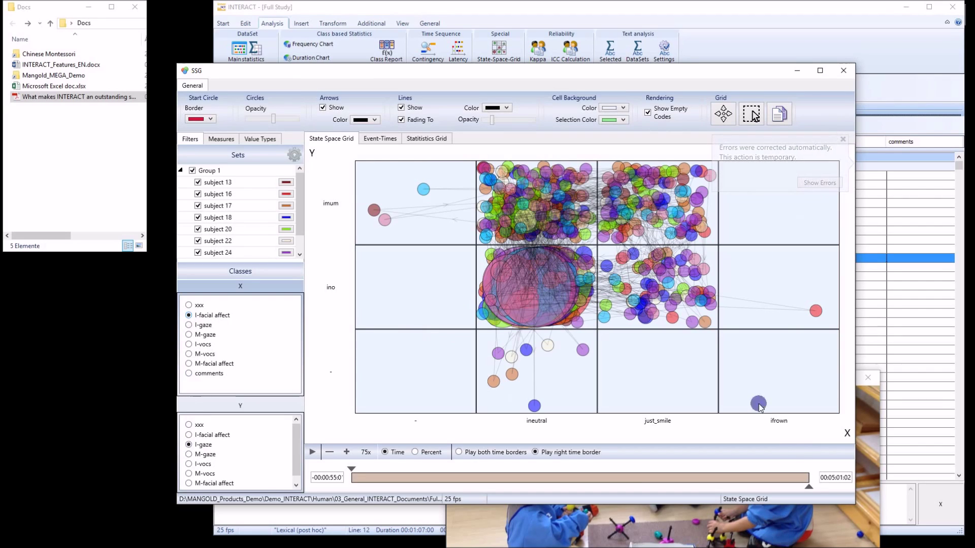
{"action": "left_click_drag", "start_coordinate": [811, 489], "coordinate": [379, 489]}
{"action": "left_click", "coordinate": [312, 452]}
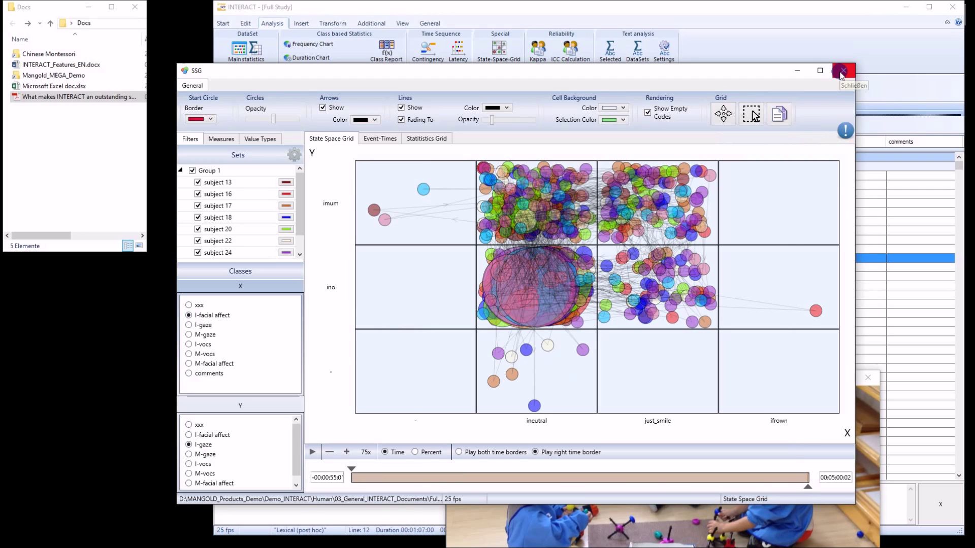
{"action": "mouse_move", "coordinate": [658, 77]}
{"action": "left_mouse_down"}
{"action": "mouse_move", "coordinate": [674, 76]}
{"action": "mouse_move", "coordinate": [655, 77]}
{"action": "left_mouse_up"}
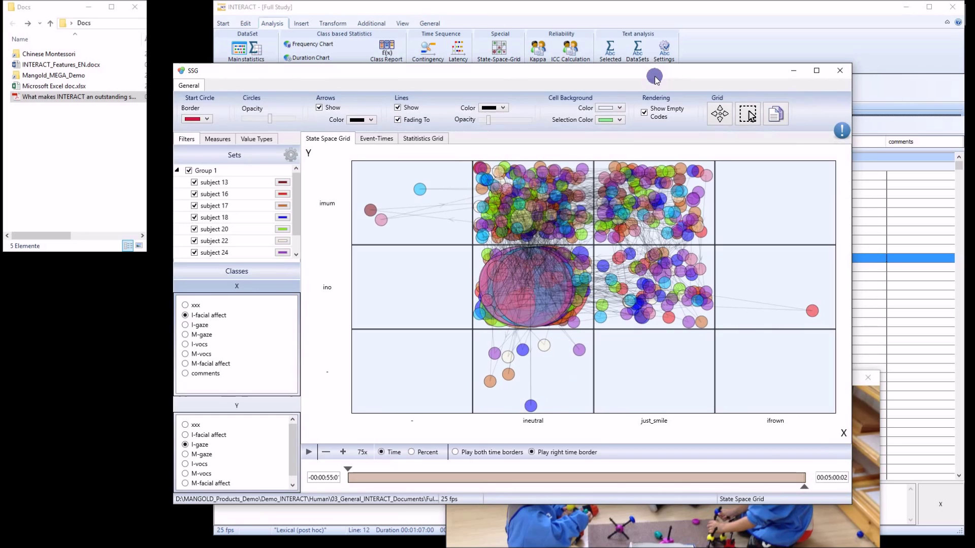
{"action": "left_click", "coordinate": [841, 71]}
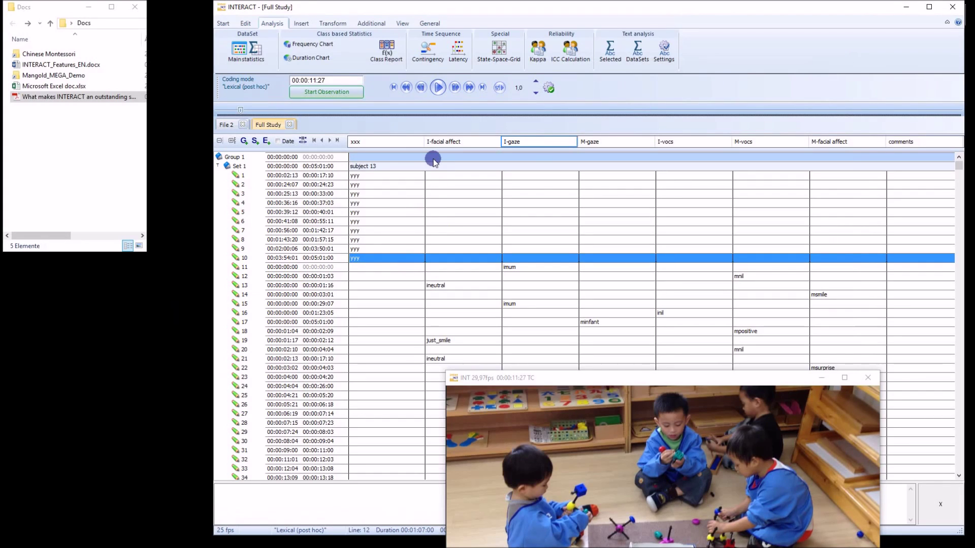
{"action": "left_click", "coordinate": [289, 125]}
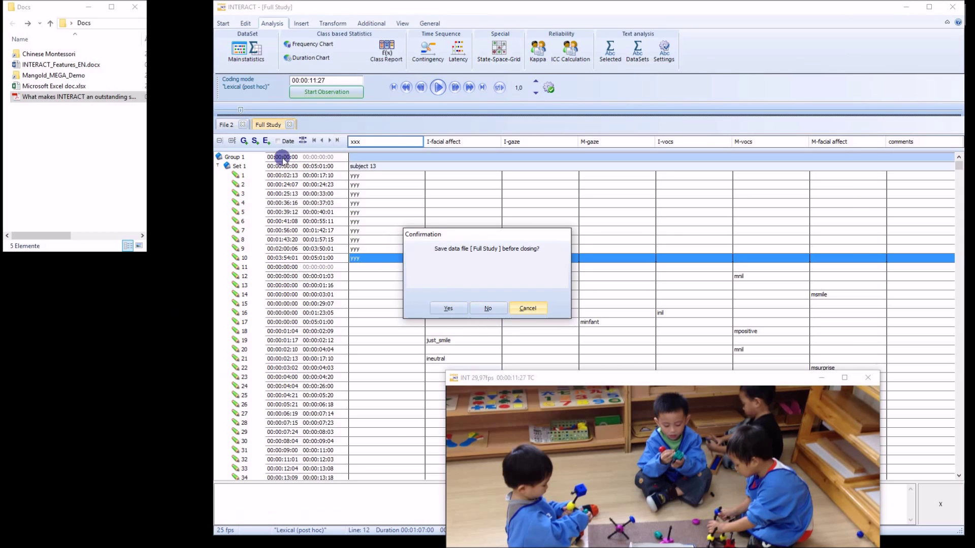
- Close the Full Study and File 2 documents without saving changes
{"action": "left_click", "coordinate": [490, 310]}
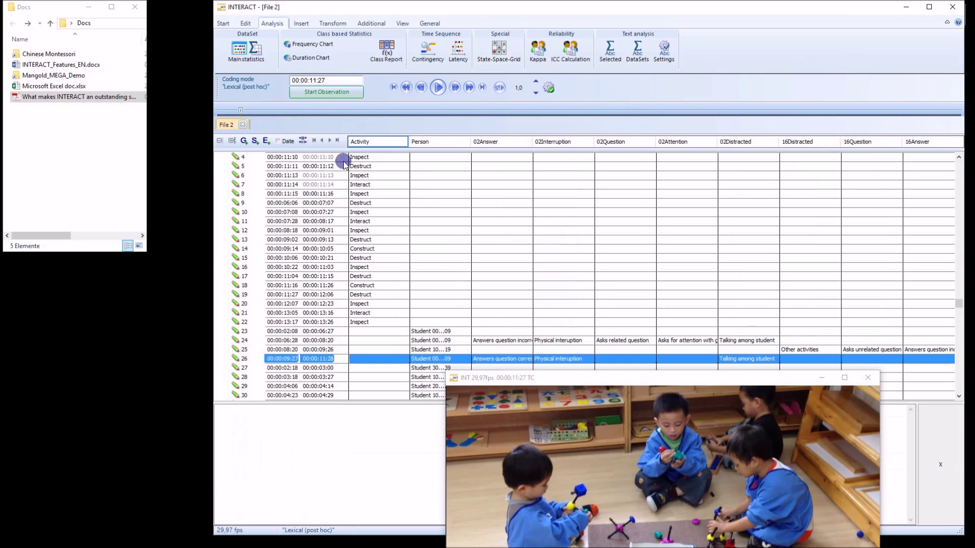
{"action": "left_click", "coordinate": [244, 124]}
{"action": "left_click", "coordinate": [489, 307]}
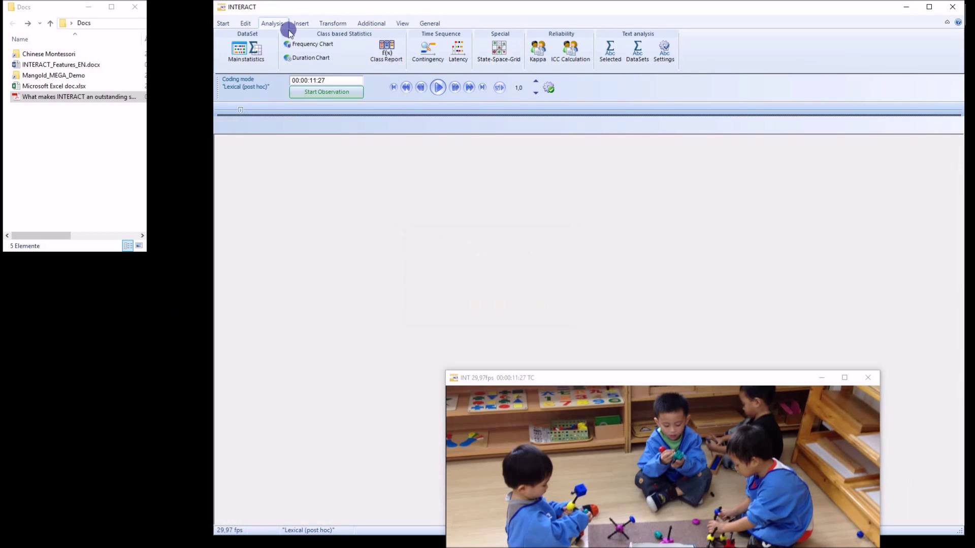
- Open the Kappa analysis example files and switch to Kappa Demo-1's Analysis tab
{"action": "left_click", "coordinate": [237, 53]}
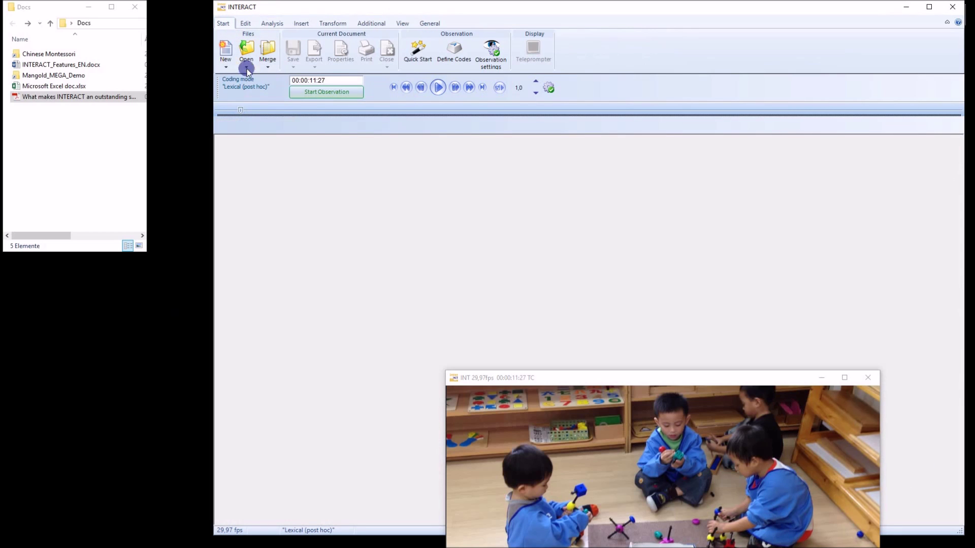
{"action": "left_click", "coordinate": [247, 67]}
{"action": "mouse_move", "coordinate": [298, 153]}
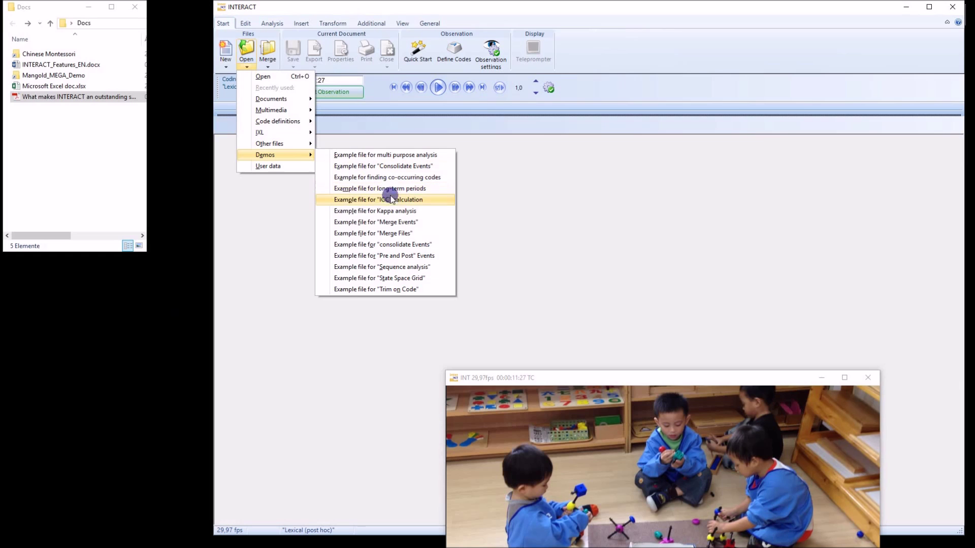
{"action": "left_click", "coordinate": [402, 211]}
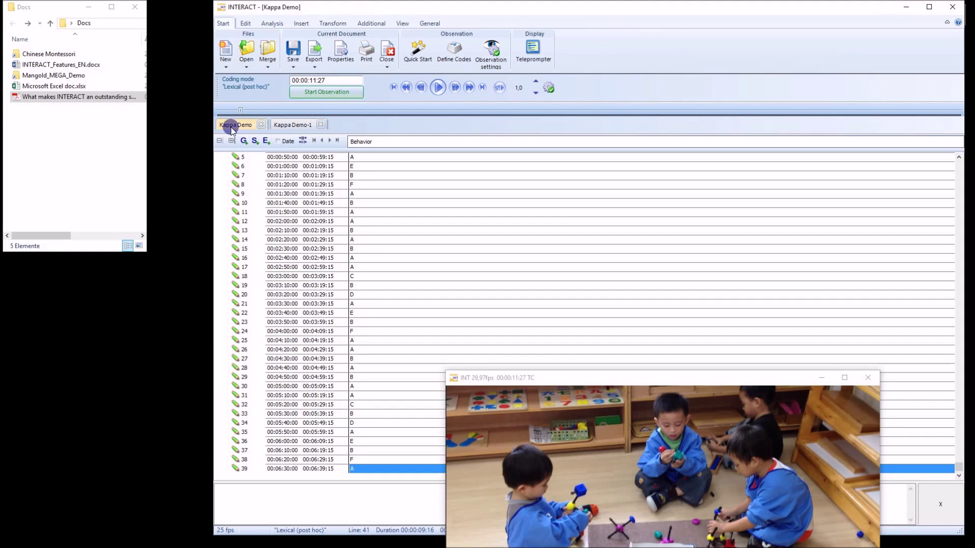
{"action": "left_click", "coordinate": [289, 125]}
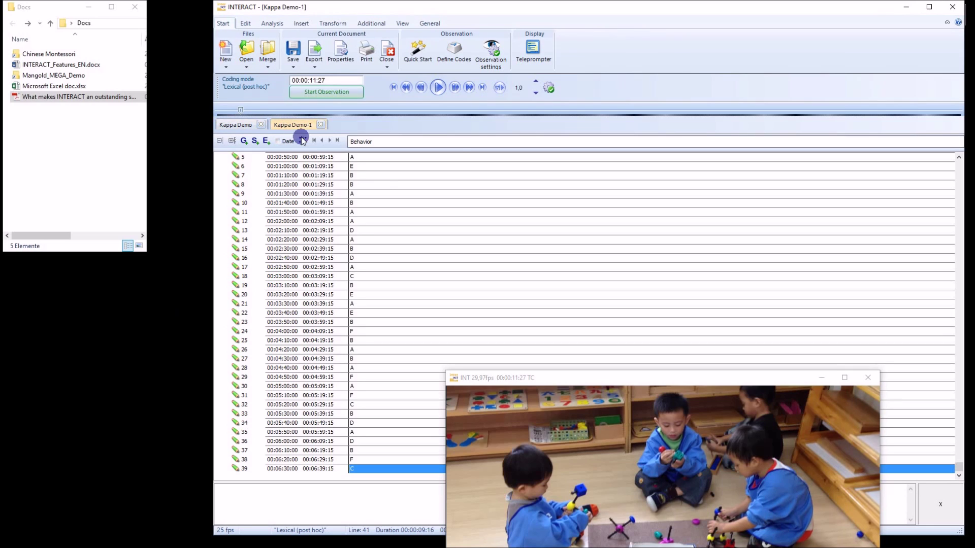
{"action": "left_click", "coordinate": [272, 24]}
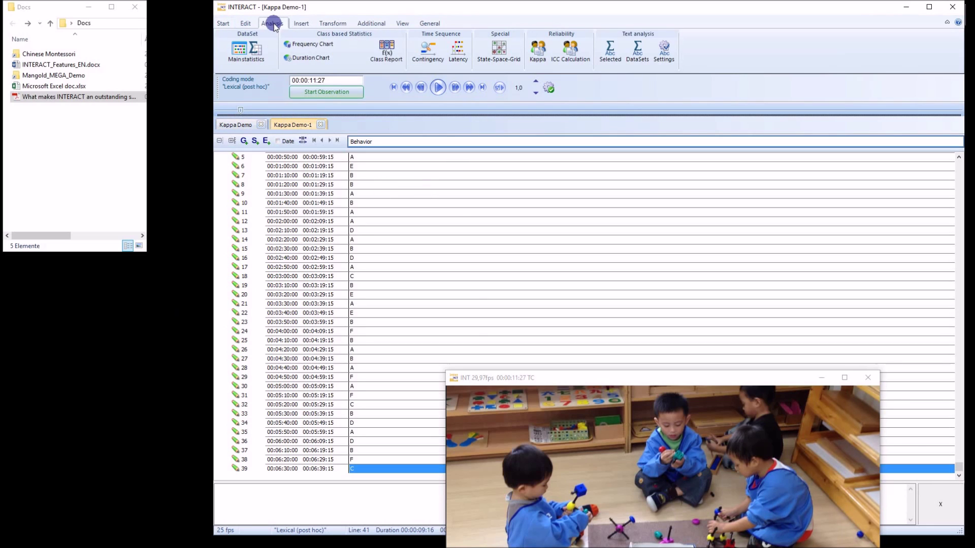
- Calculate Kappa reliability between Kappa Demo-1 and Kappa Demo, yielding 0,66234
{"action": "left_click", "coordinate": [537, 55]}
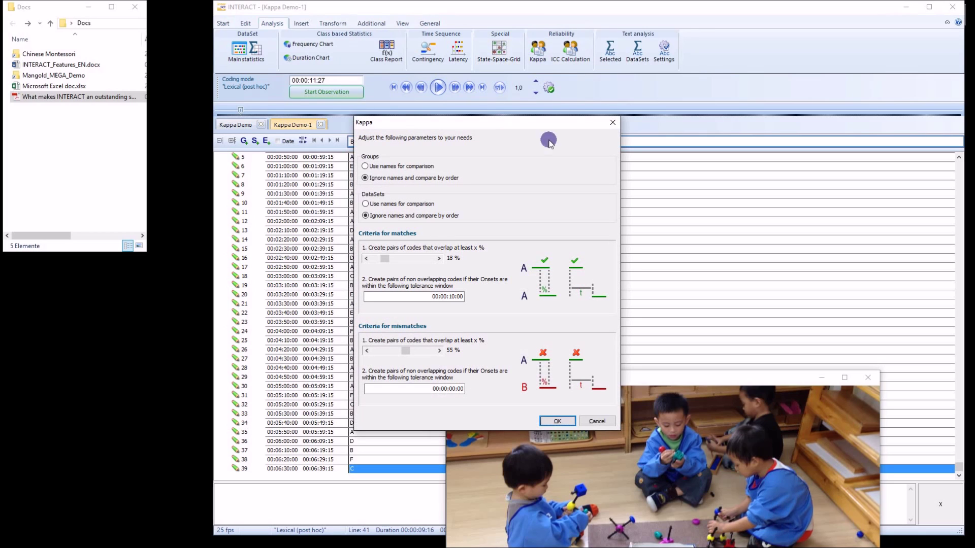
{"action": "left_click", "coordinate": [559, 422]}
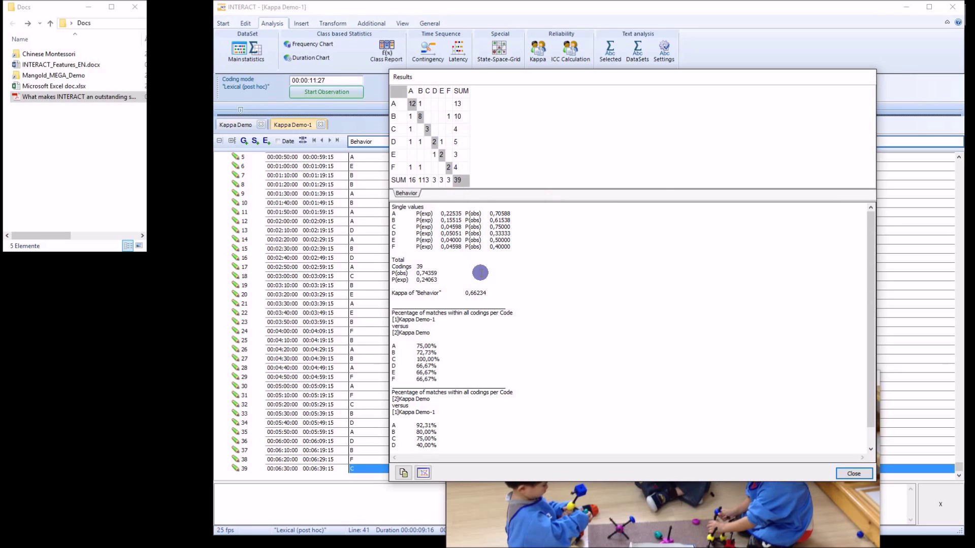
{"action": "left_click_drag", "start_coordinate": [494, 293], "coordinate": [466, 293]}
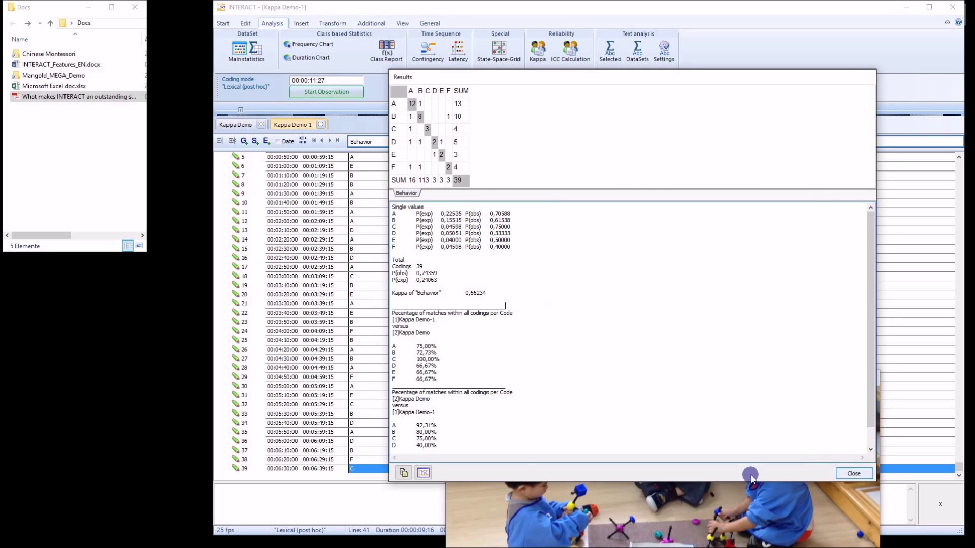
- View the kappa agreement graph, repositioning it, then close the graph and the results
{"action": "left_click", "coordinate": [422, 473]}
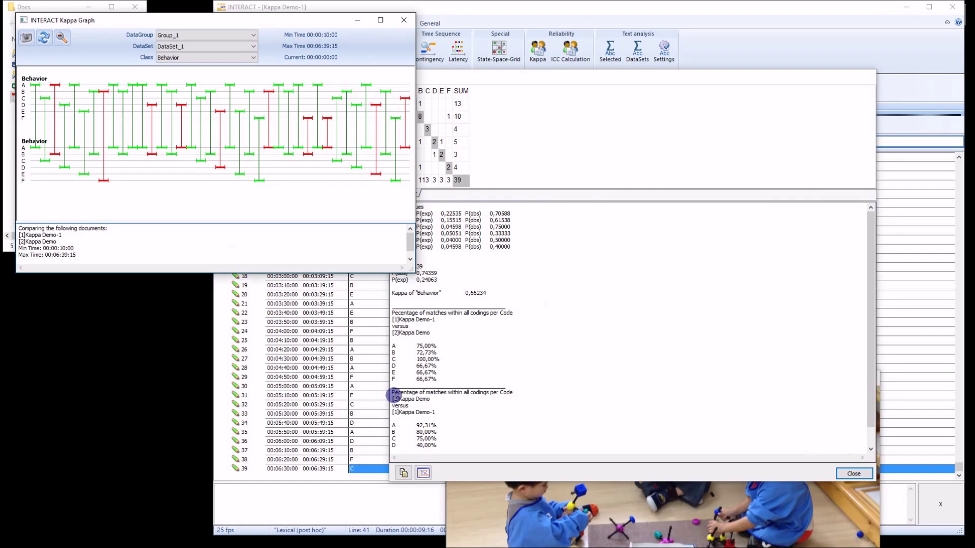
{"action": "left_click_drag", "start_coordinate": [297, 21], "coordinate": [554, 102]}
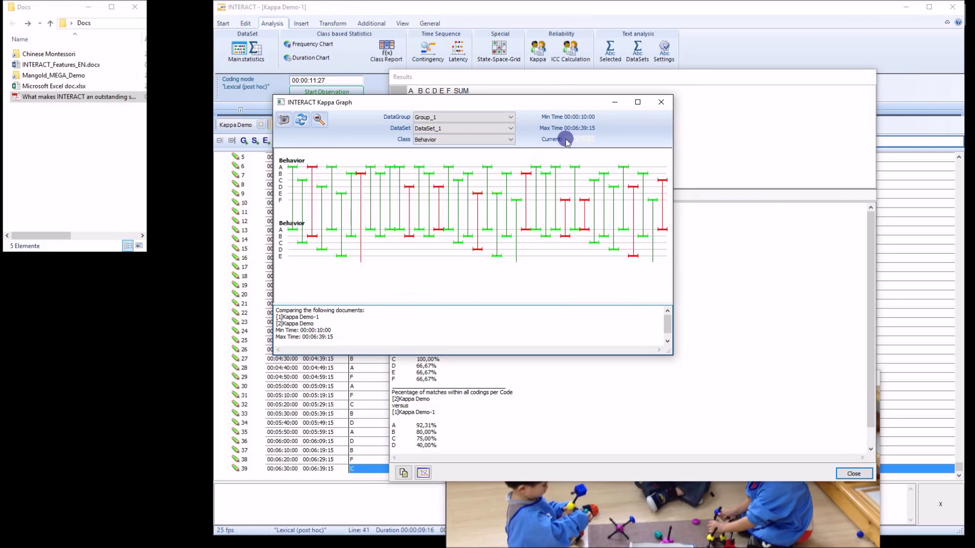
{"action": "left_click", "coordinate": [662, 104]}
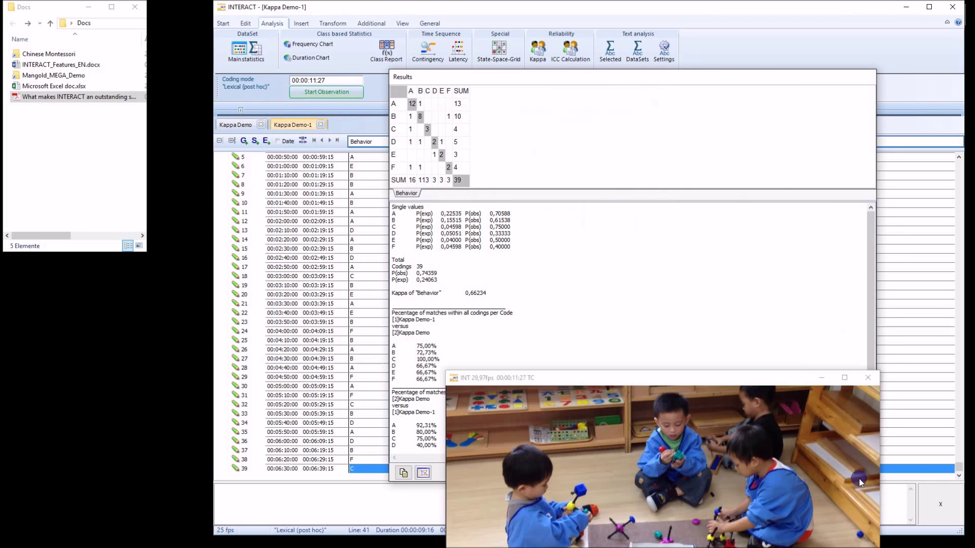
{"action": "left_click", "coordinate": [855, 474]}
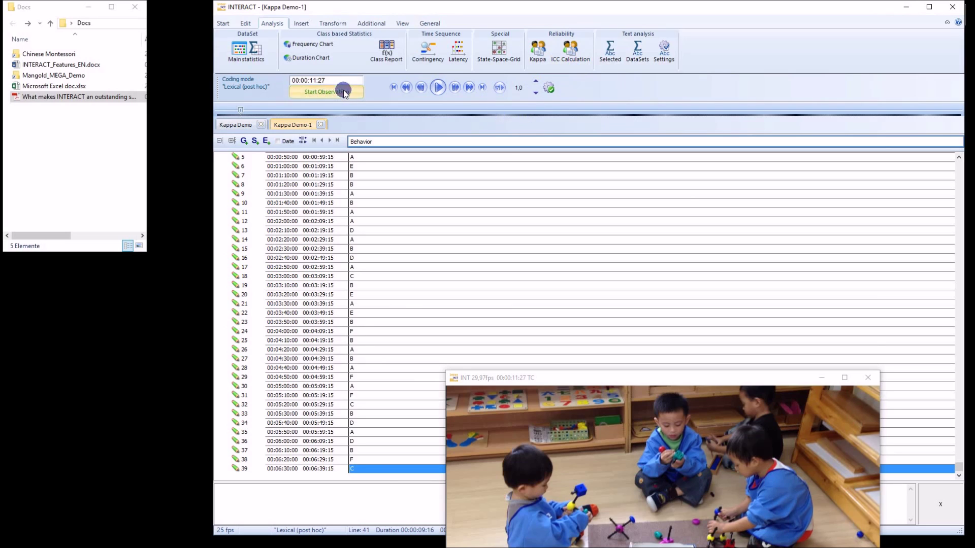
- Close Kappa Demo-1 and Kappa Demo, then open US President Speeches.xiact from Demos > Textanalysis
{"action": "left_click", "coordinate": [320, 124]}
{"action": "left_click", "coordinate": [260, 124]}
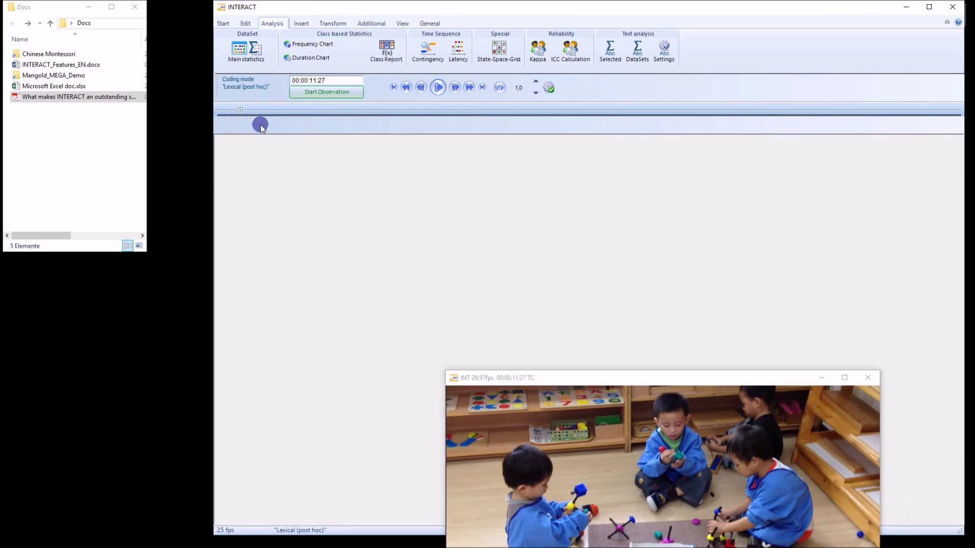
{"action": "left_click", "coordinate": [247, 64]}
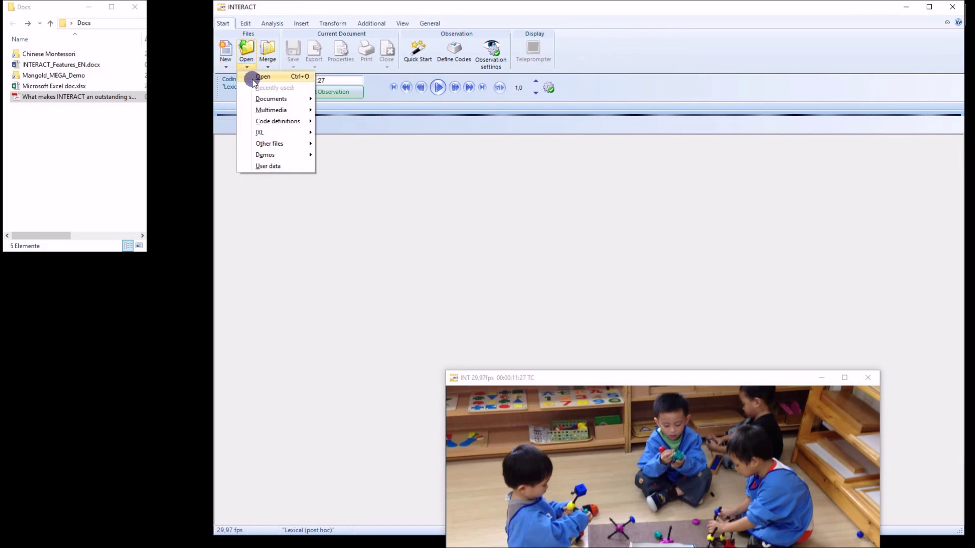
{"action": "mouse_move", "coordinate": [297, 159]}
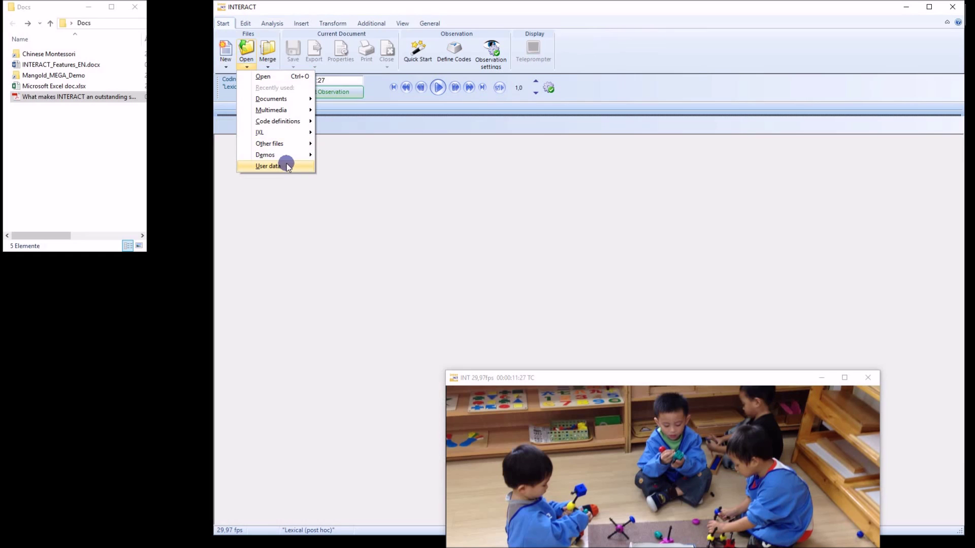
{"action": "left_click", "coordinate": [286, 165]}
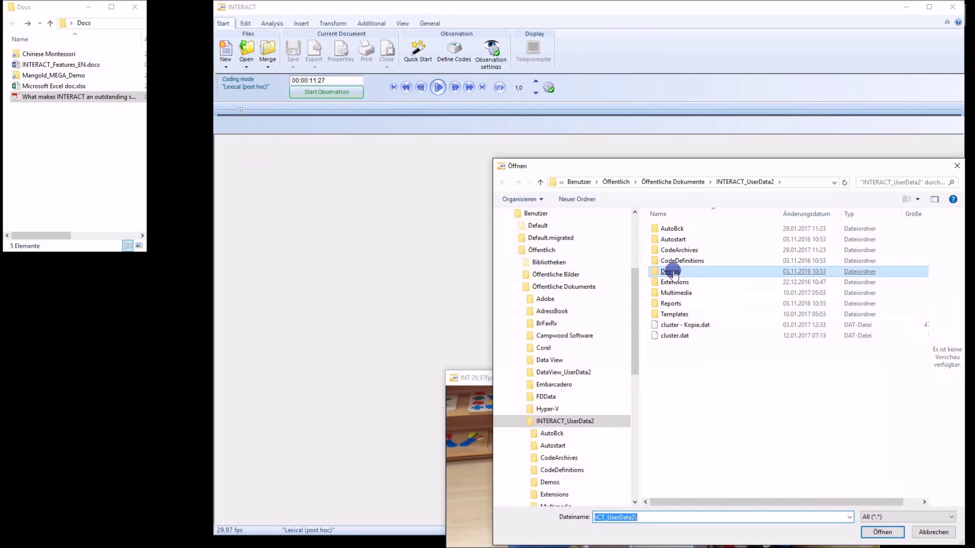
{"action": "double_click", "coordinate": [675, 272]}
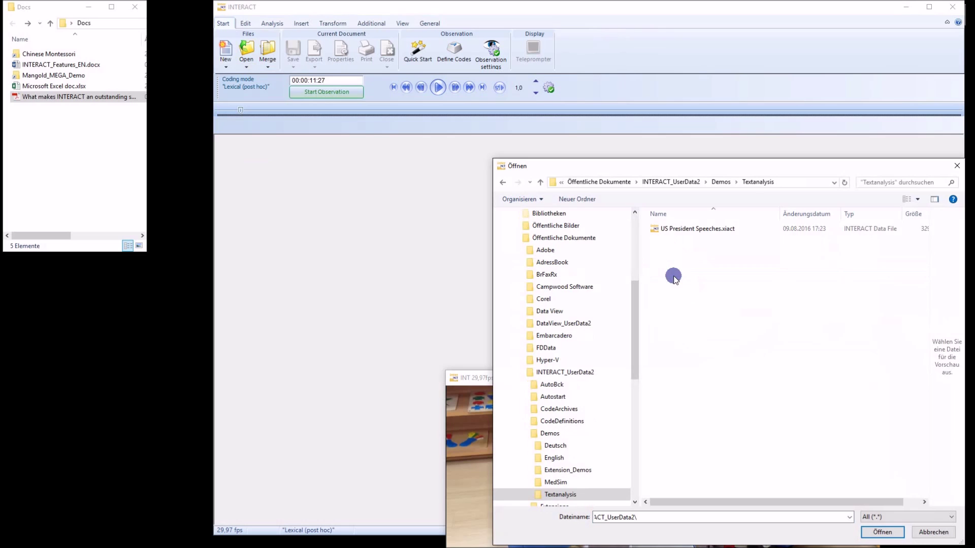
{"action": "double_click", "coordinate": [682, 229]}
- Select the Address to the People of Israel speech, enlarge its text pane, and start a selected-dataset text analysis
{"action": "left_click", "coordinate": [431, 166]}
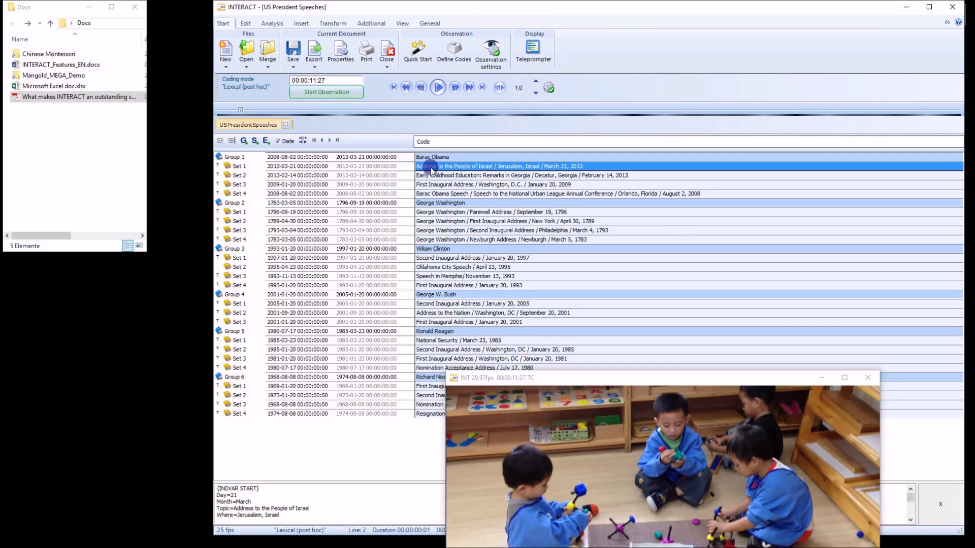
{"action": "left_click_drag", "start_coordinate": [416, 482], "coordinate": [271, 116]}
{"action": "left_click", "coordinate": [271, 23]}
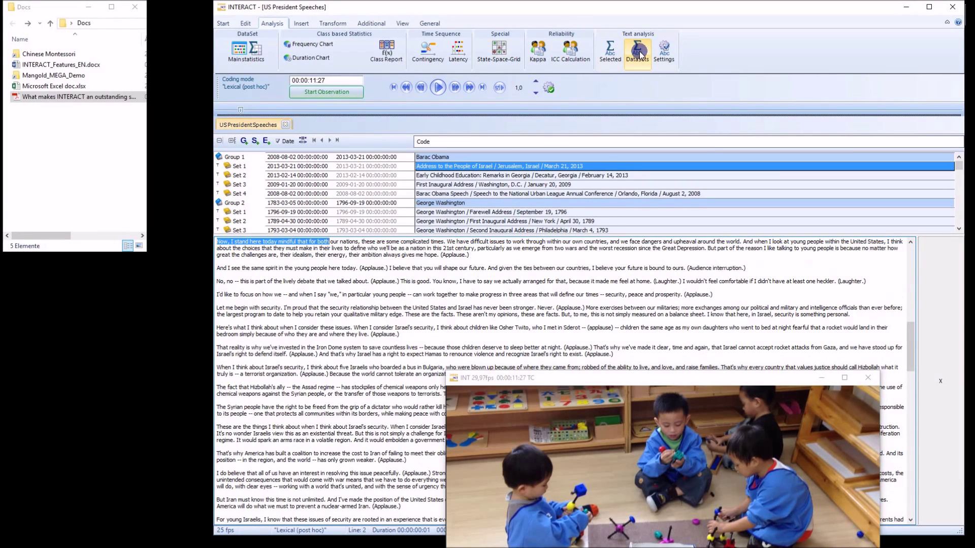
{"action": "left_click", "coordinate": [611, 51]}
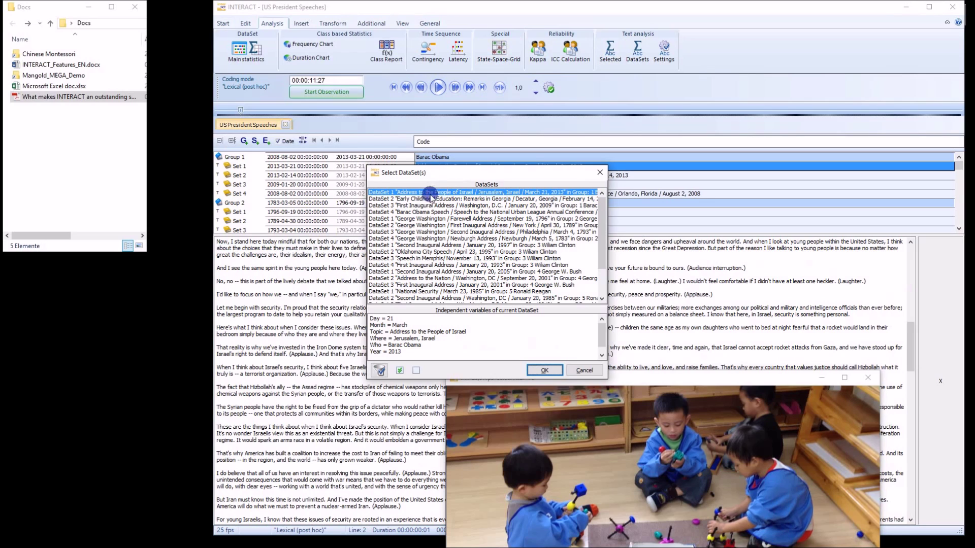
- Add five more speeches, run the word-frequency analysis, and review then close the results
{"action": "left_click", "coordinate": [427, 212], "text": "ctrl"}
{"action": "left_click", "coordinate": [441, 245], "text": "ctrl"}
{"action": "left_click", "coordinate": [449, 265], "text": "ctrl"}
{"action": "left_click", "coordinate": [457, 284], "text": "ctrl"}
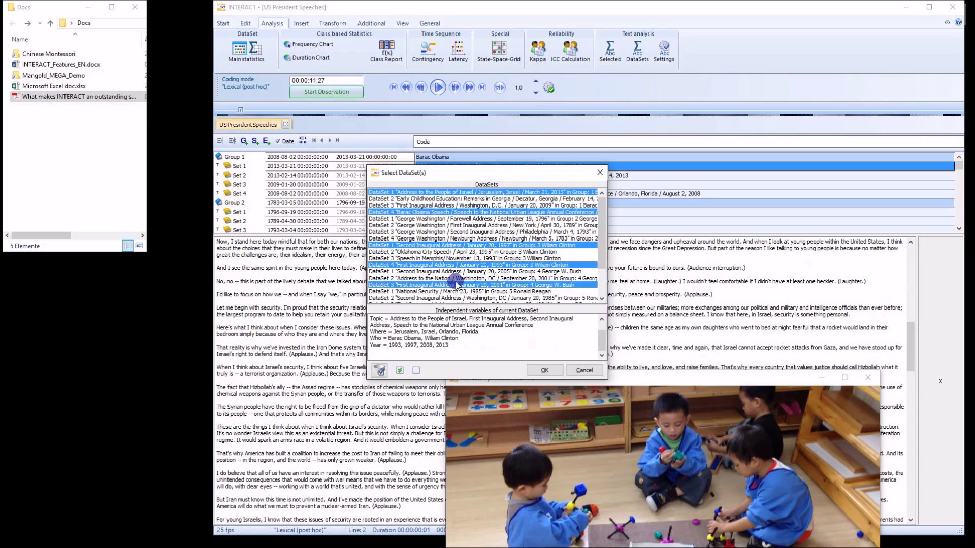
{"action": "left_click", "coordinate": [464, 292], "text": "ctrl"}
{"action": "left_click", "coordinate": [543, 370]}
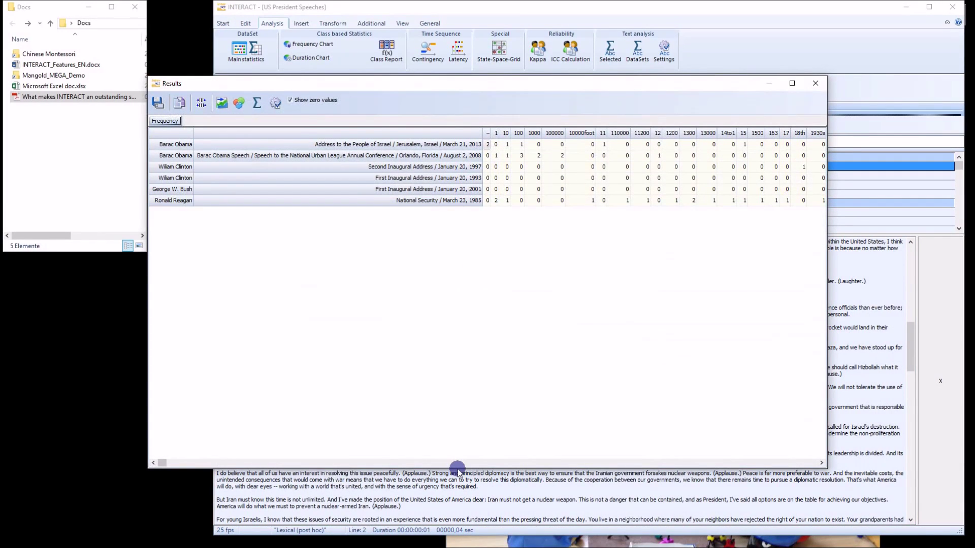
{"action": "left_click_drag", "start_coordinate": [459, 468], "coordinate": [509, 464]}
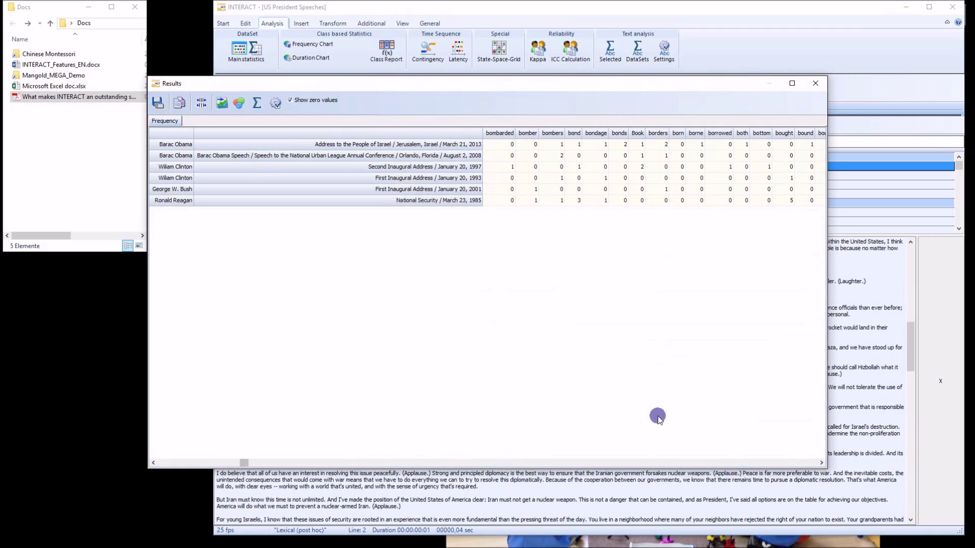
{"action": "left_click", "coordinate": [818, 87]}
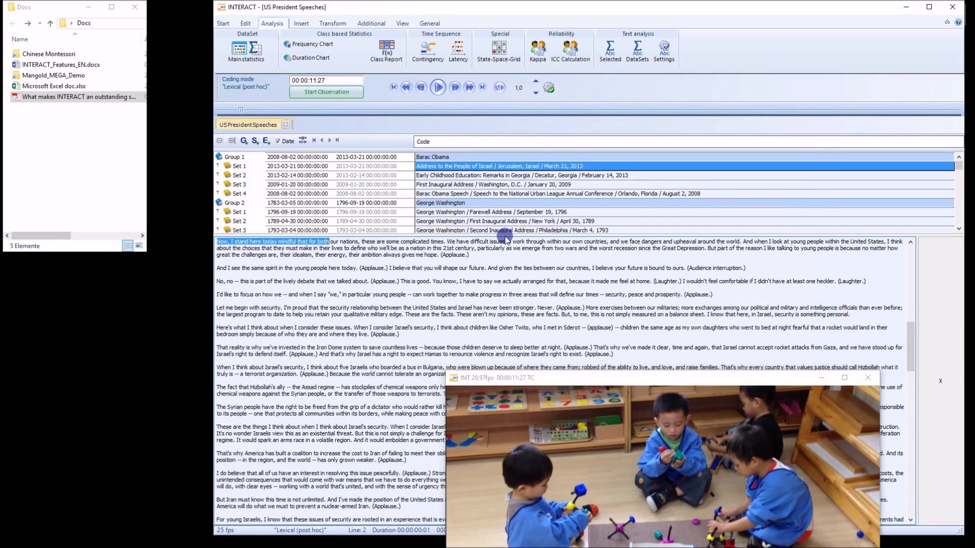
- Enlarge the speeches list, then browse INTERACT_Demo_StateSpaceGrid.ixl in the IXL Editor and close it
{"action": "left_click_drag", "start_coordinate": [507, 235], "coordinate": [507, 408]}
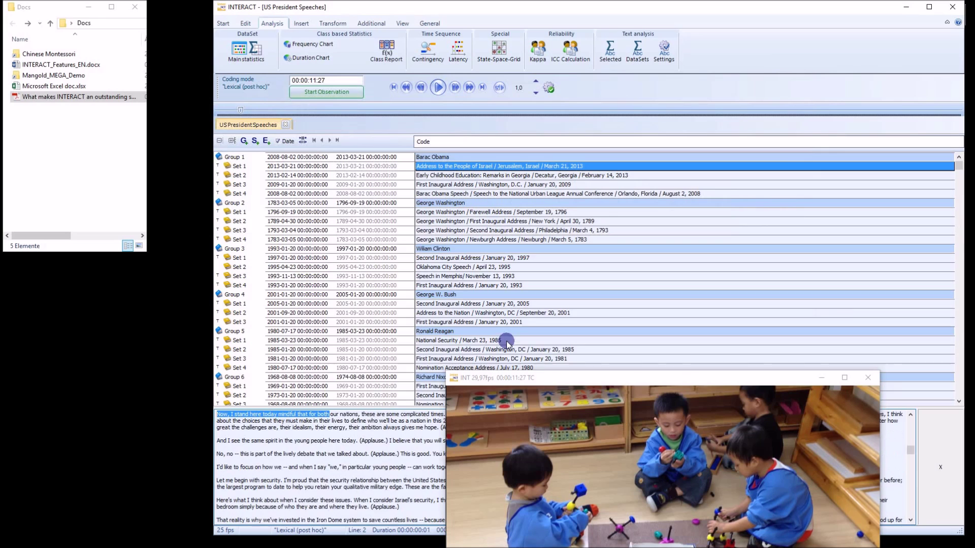
{"action": "left_click", "coordinate": [373, 24]}
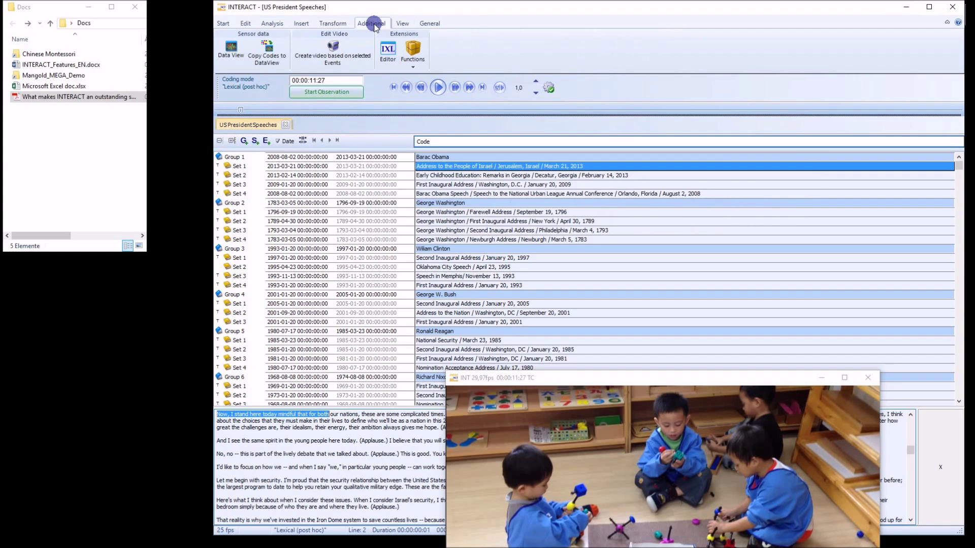
{"action": "left_click", "coordinate": [384, 58]}
{"action": "left_click_drag", "start_coordinate": [381, 83], "coordinate": [560, 44]}
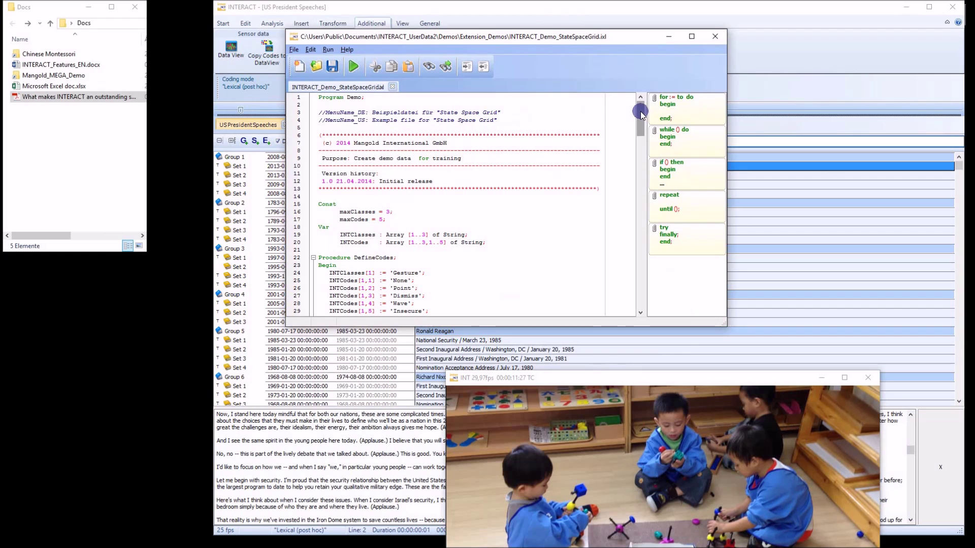
{"action": "left_click_drag", "start_coordinate": [643, 104], "coordinate": [648, 186]}
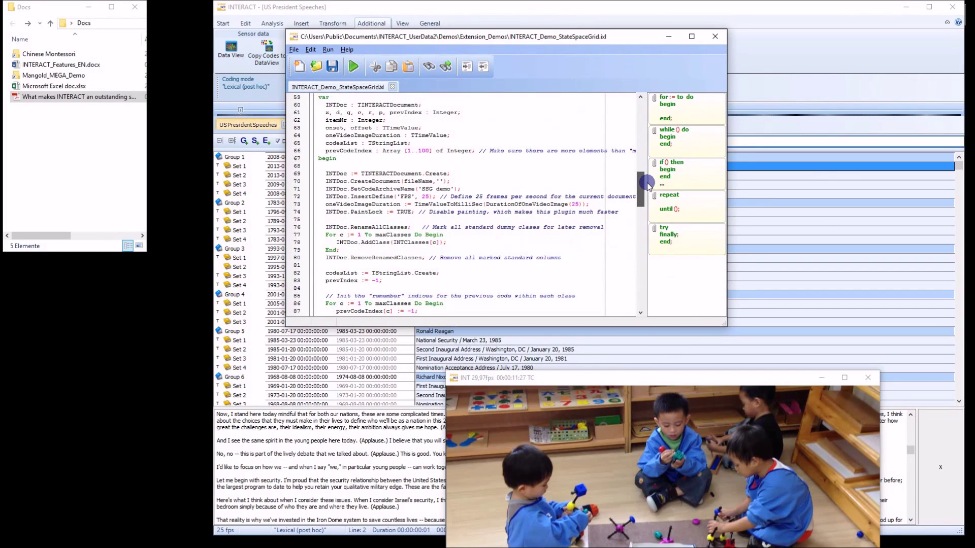
{"action": "left_click_drag", "start_coordinate": [629, 36], "coordinate": [633, 98]}
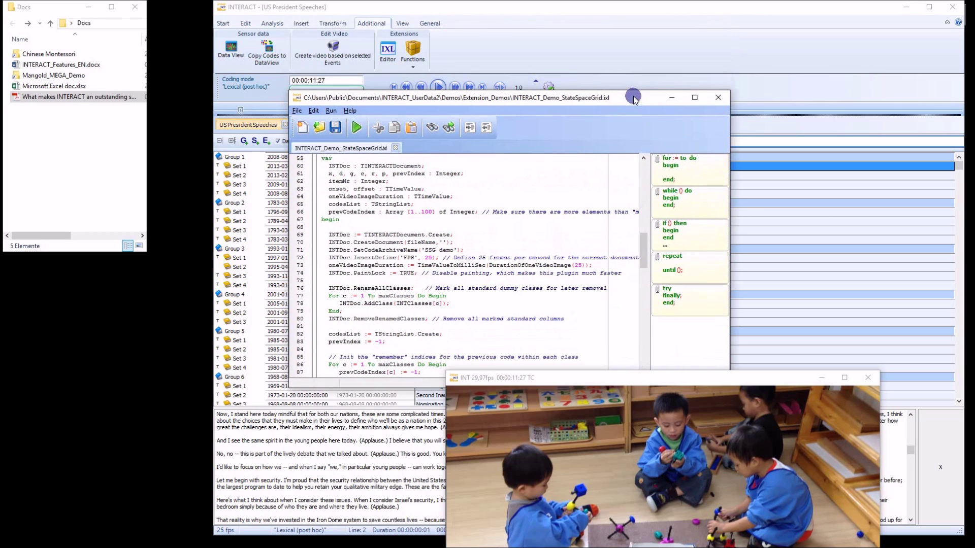
{"action": "left_click", "coordinate": [718, 100]}
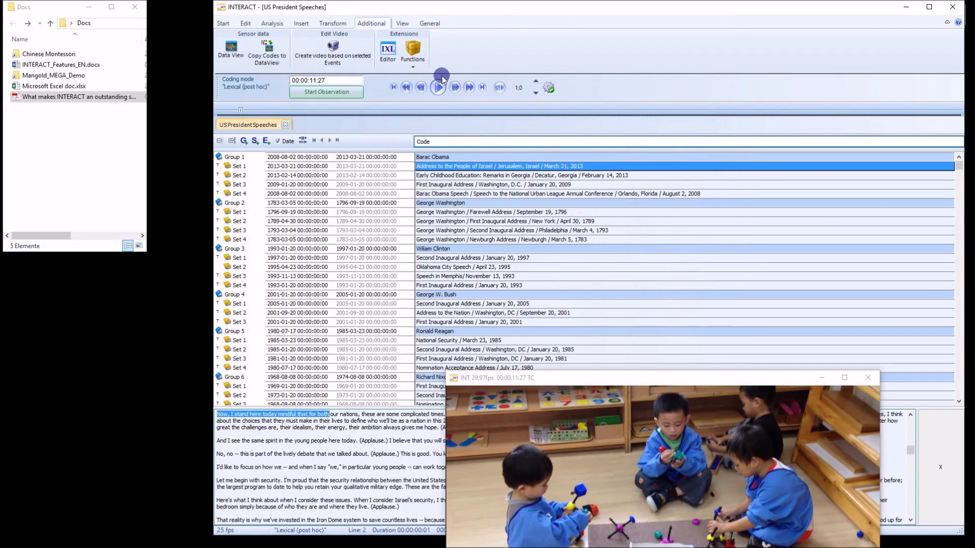
- Review the Functions menu's Export options, then show George Washington's Second Inaugural Address text
{"action": "left_click", "coordinate": [415, 71]}
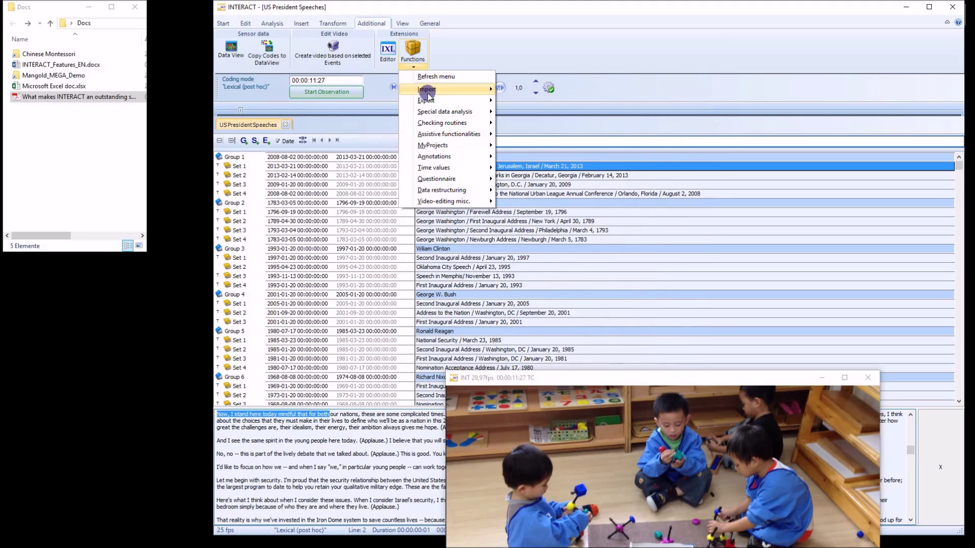
{"action": "mouse_move", "coordinate": [456, 101]}
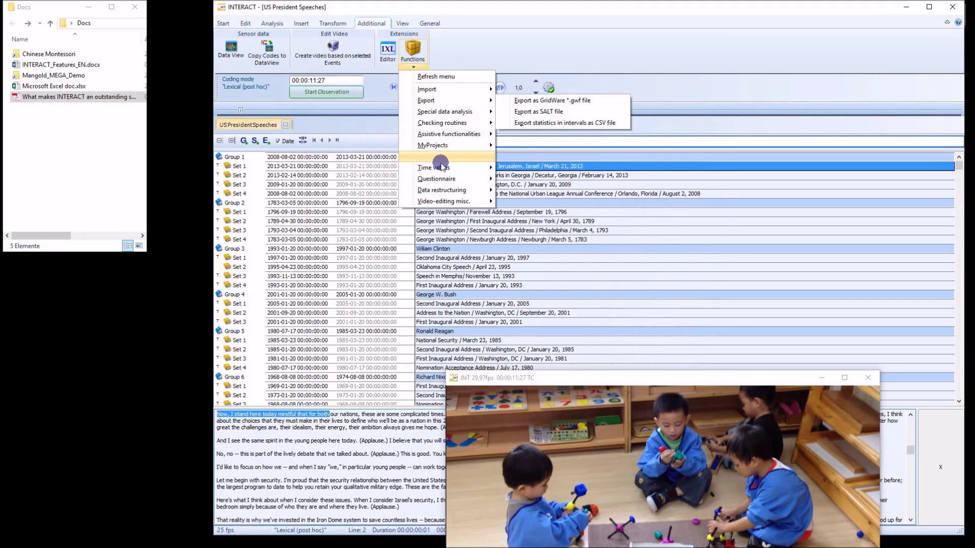
{"action": "left_click", "coordinate": [524, 232]}
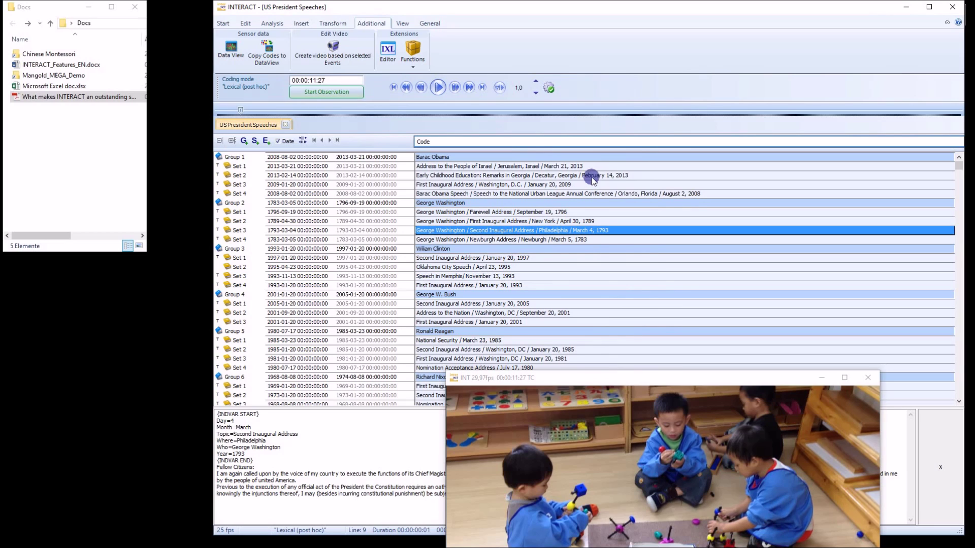
{"action": "mouse_move", "coordinate": [641, 539]}
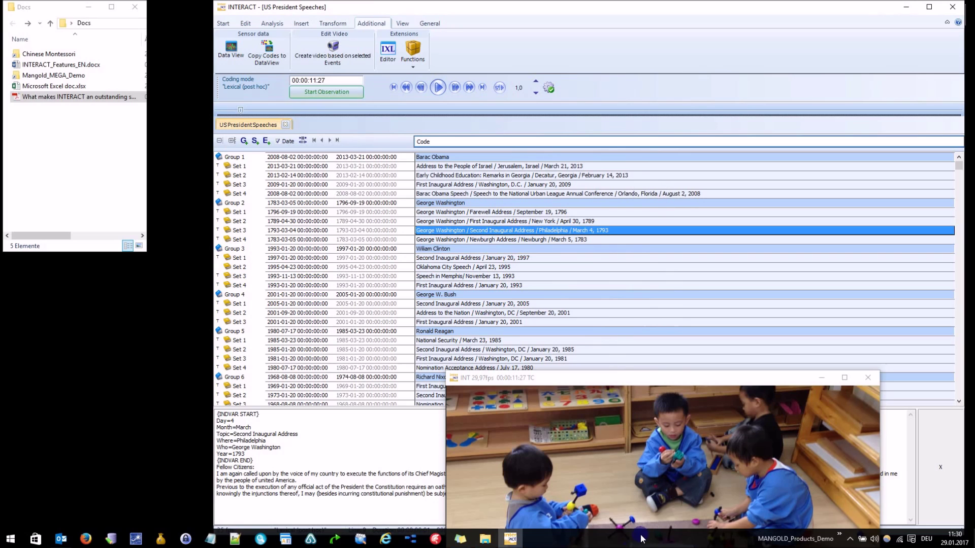